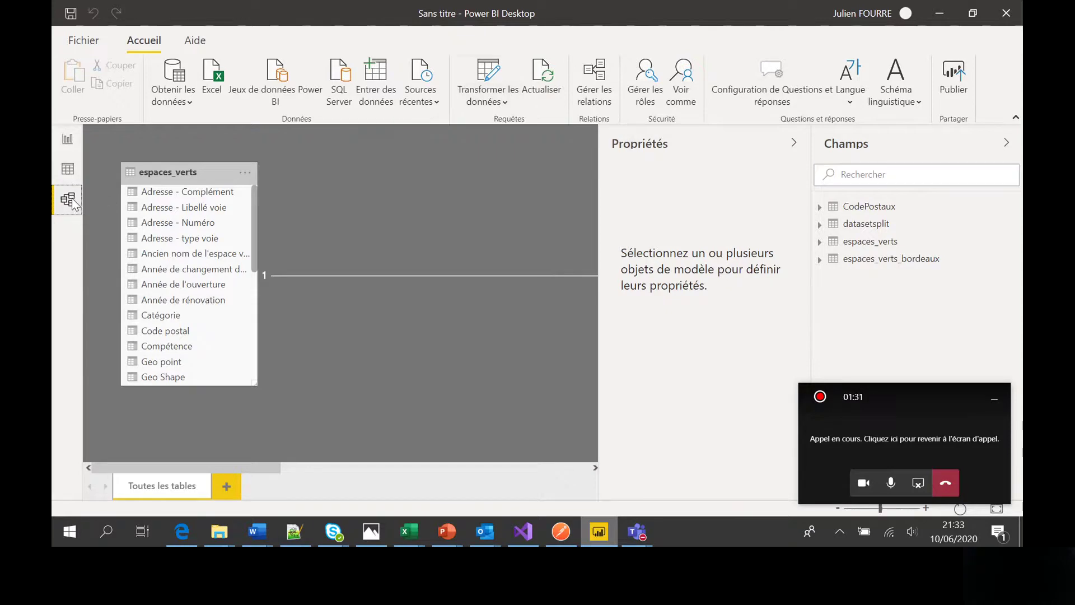
Step: Open the Power Query Editor to transform the report's data
left_click(500, 103)
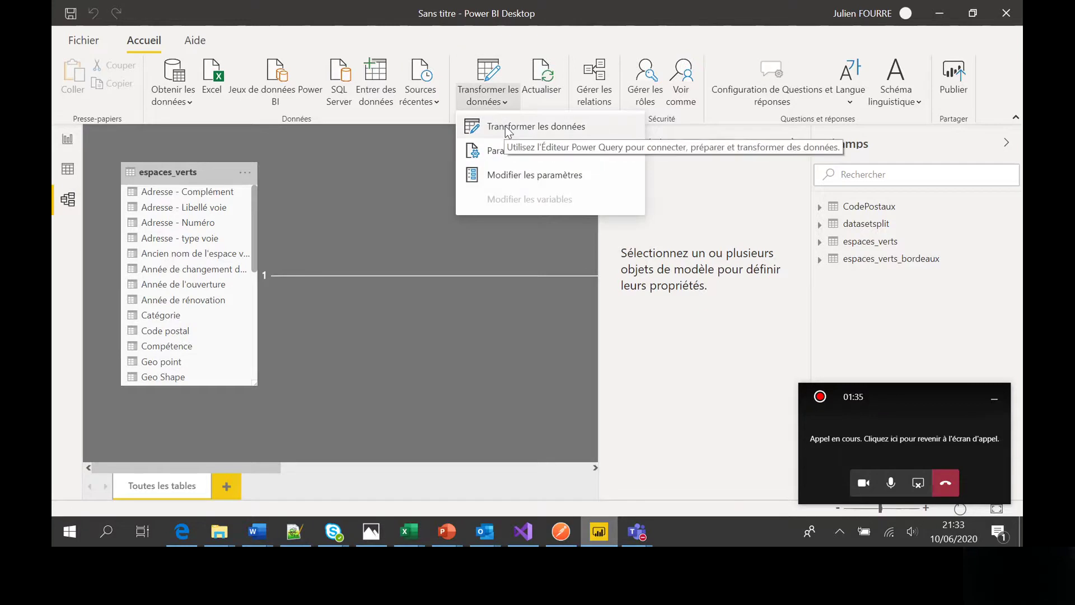
left_click(506, 129)
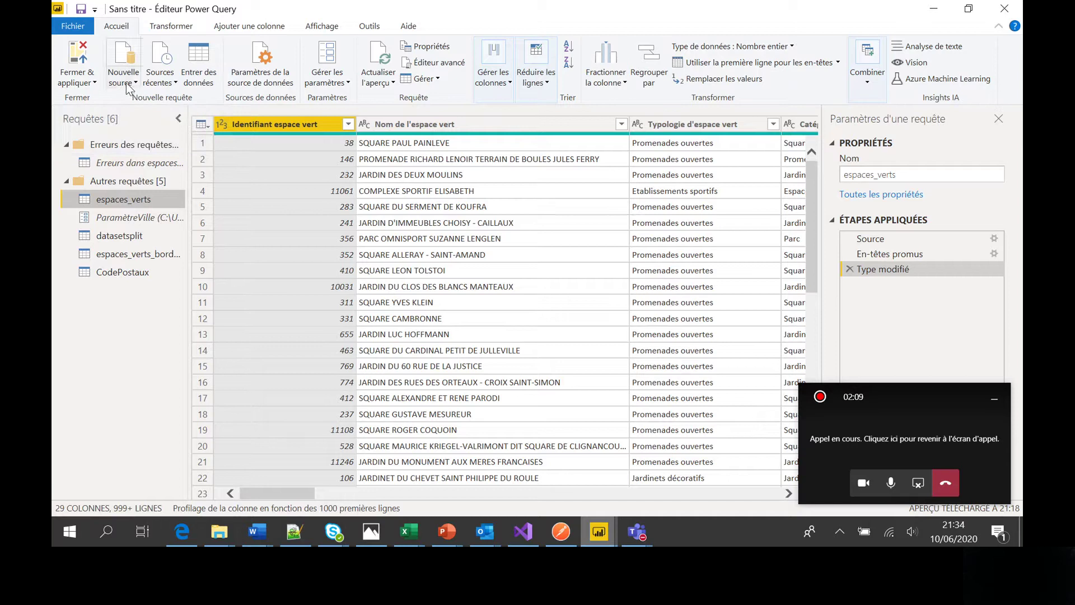
Step: Look through the close-and-apply options, the full list of data source connectors and the recent sources
left_click(92, 84)
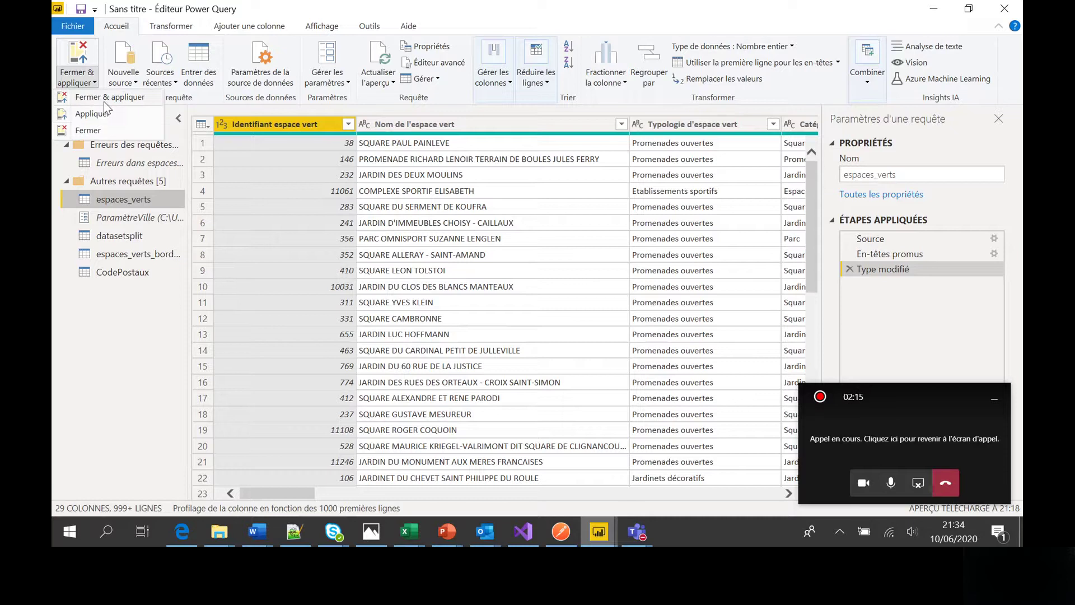
left_click(123, 77)
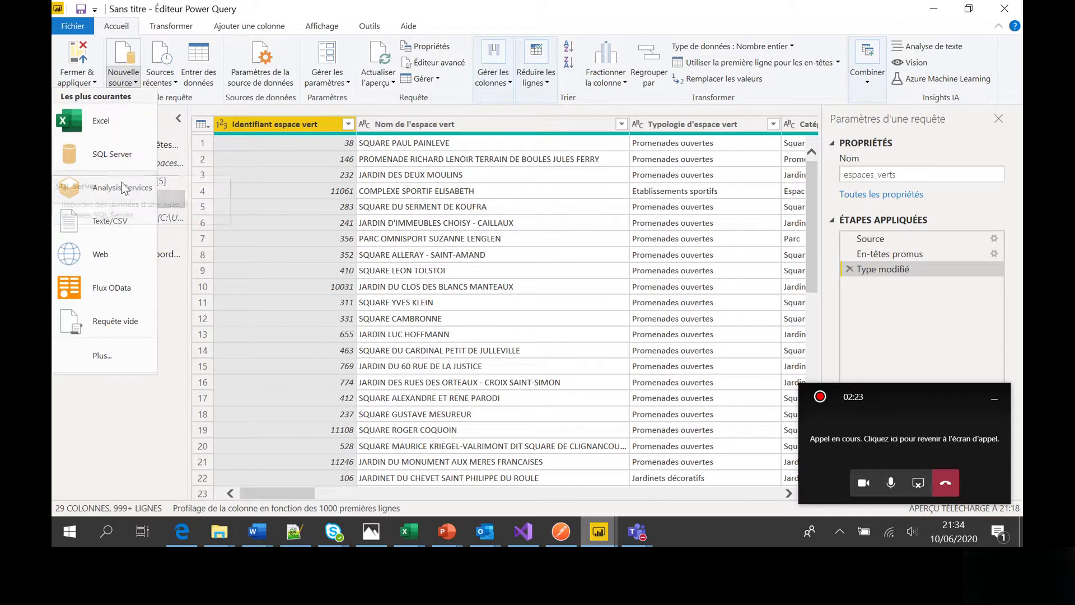
left_click(111, 359)
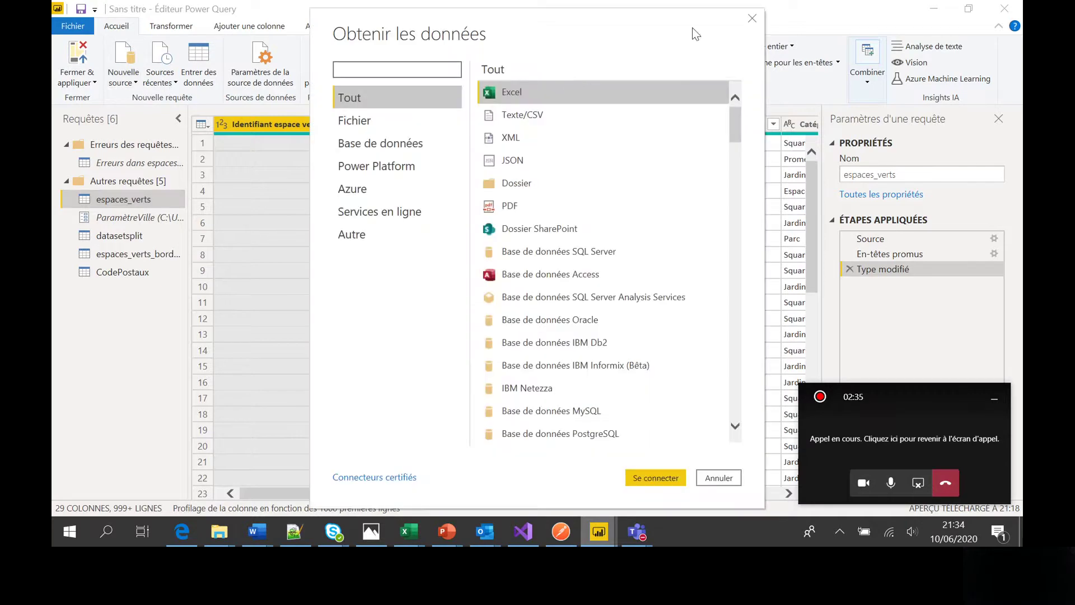
left_click(751, 18)
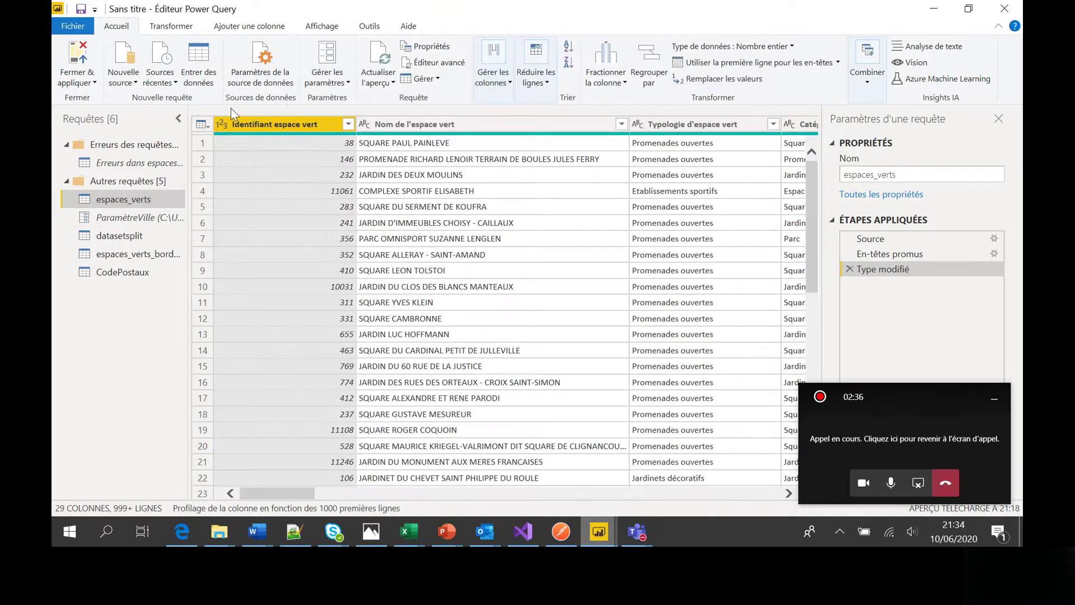
left_click(174, 84)
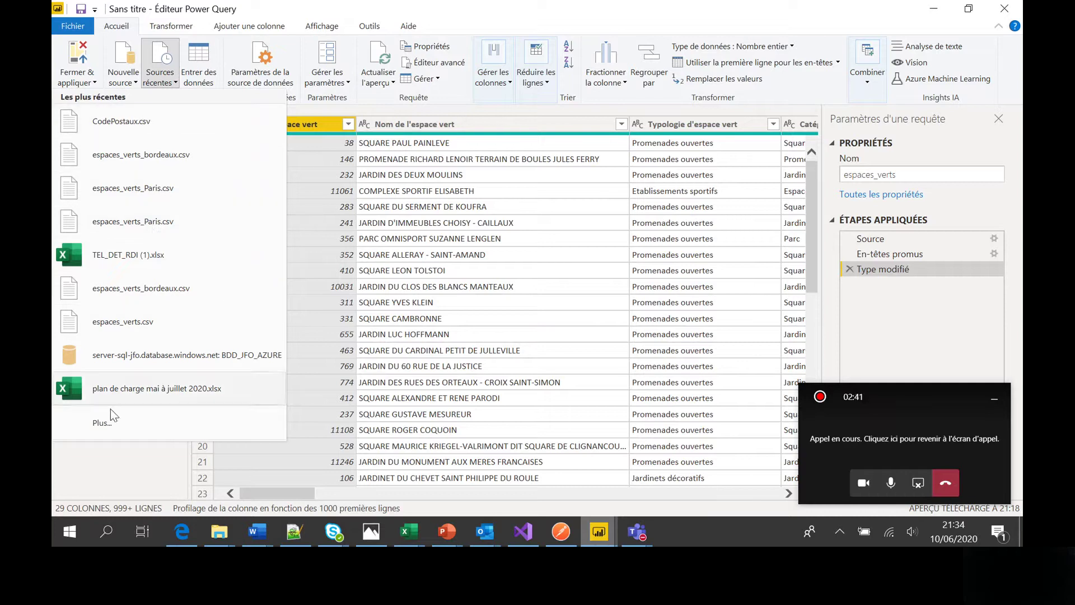
left_click(106, 453)
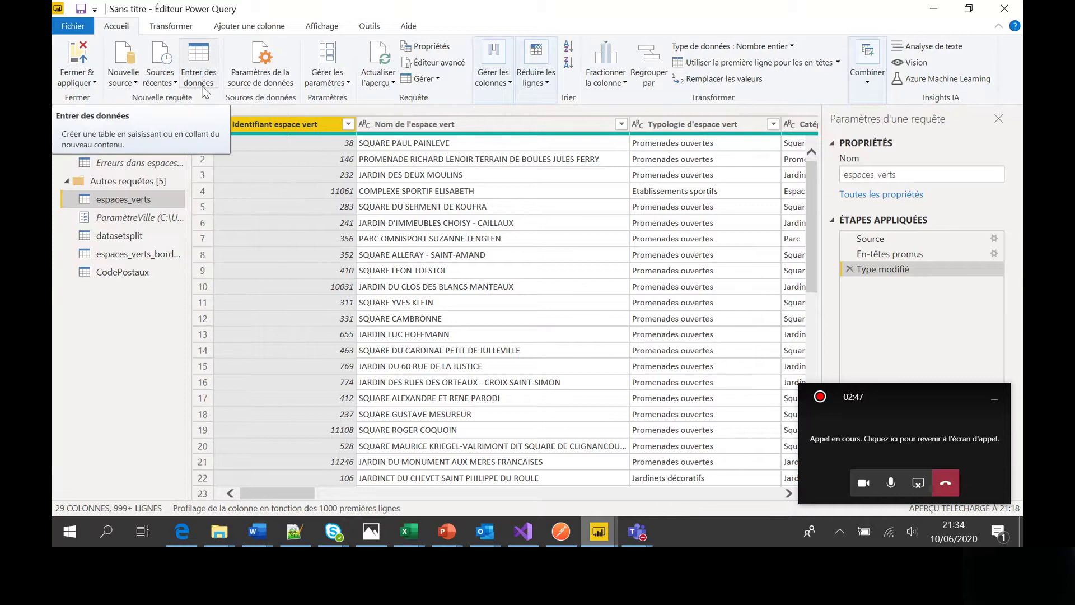
Step: Start a manually entered table and fill its first column with the rows "Loir et cher" and "Cher"
left_click(203, 83)
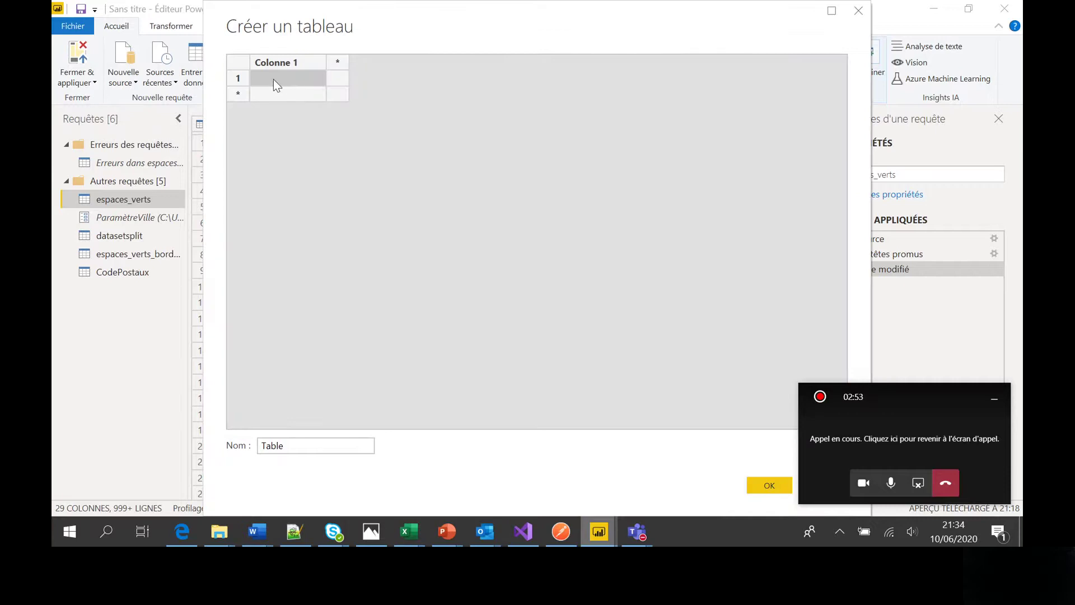
left_click(297, 84)
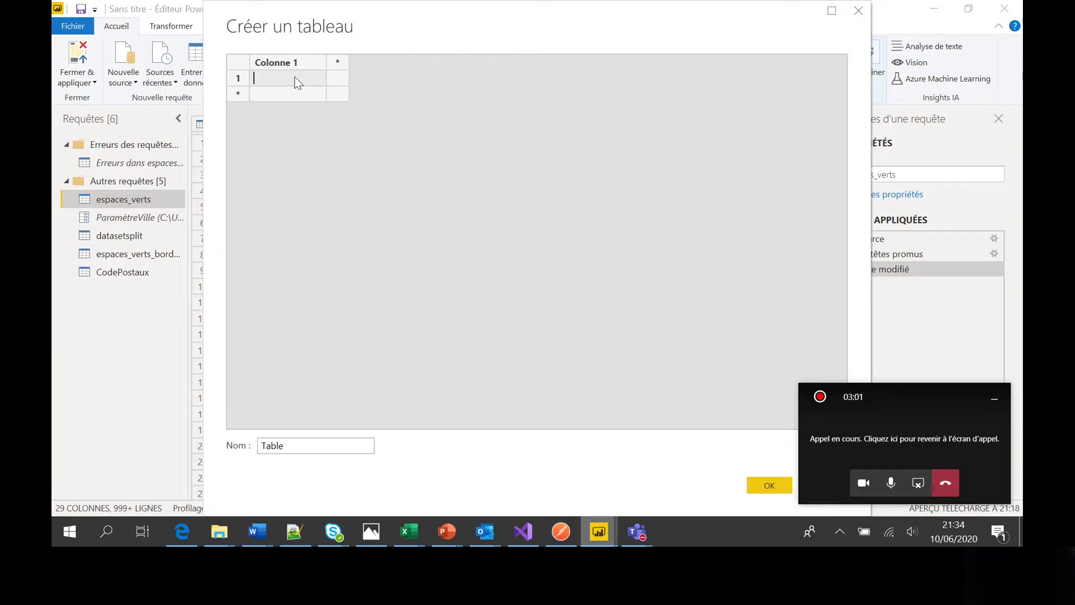
type("Loir et cher")
key("Return")
left_click(281, 95)
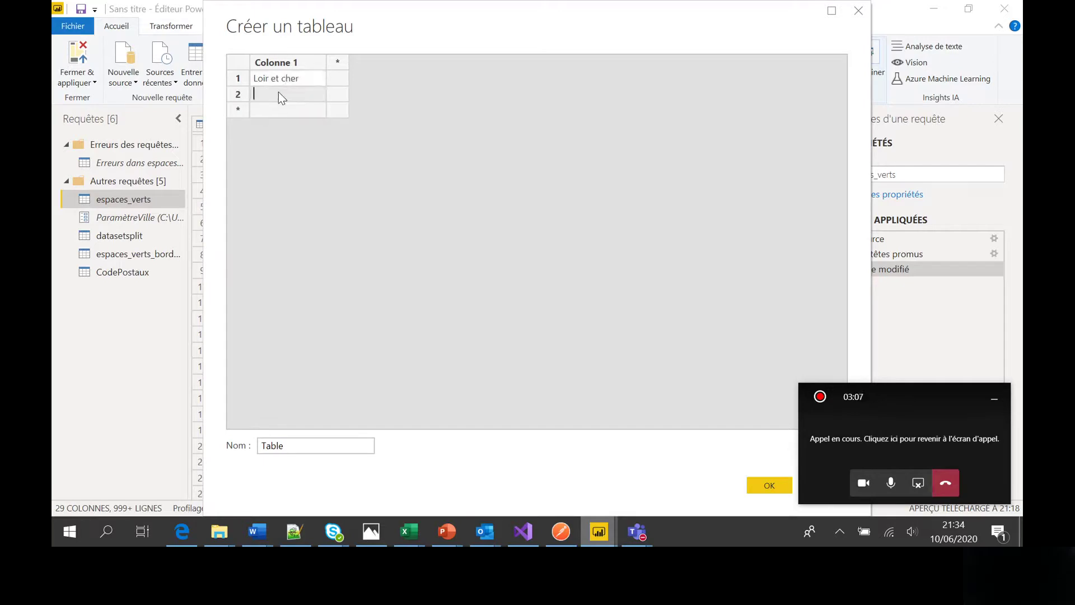
type("Cher")
Step: Rename the new table's first column to "Département"
left_click(302, 63)
double_click(300, 60)
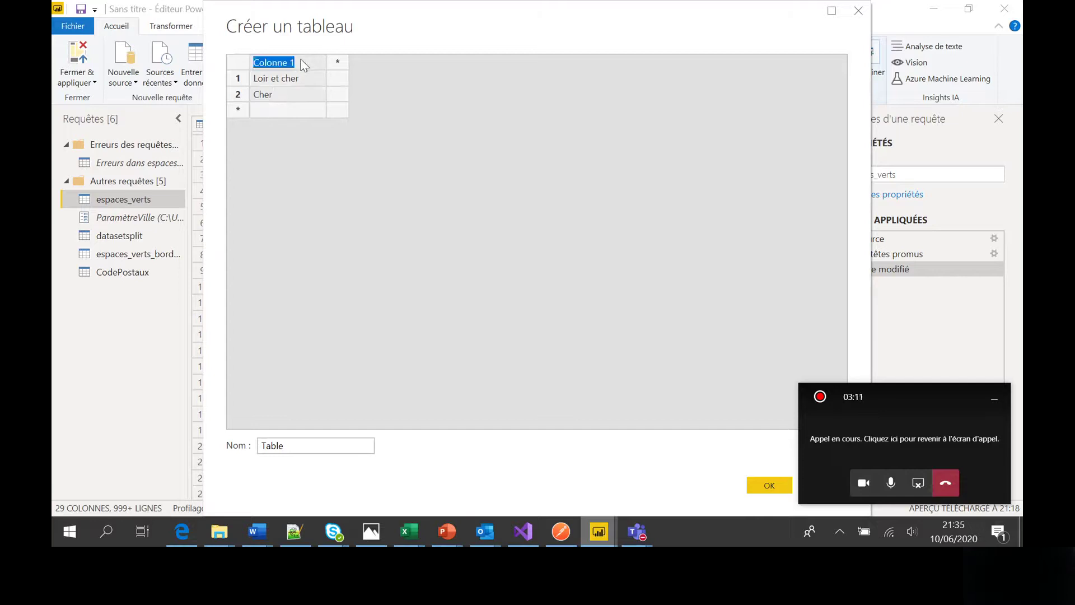
left_click(300, 61)
left_click_drag(307, 67, 251, 69)
type("Dé")
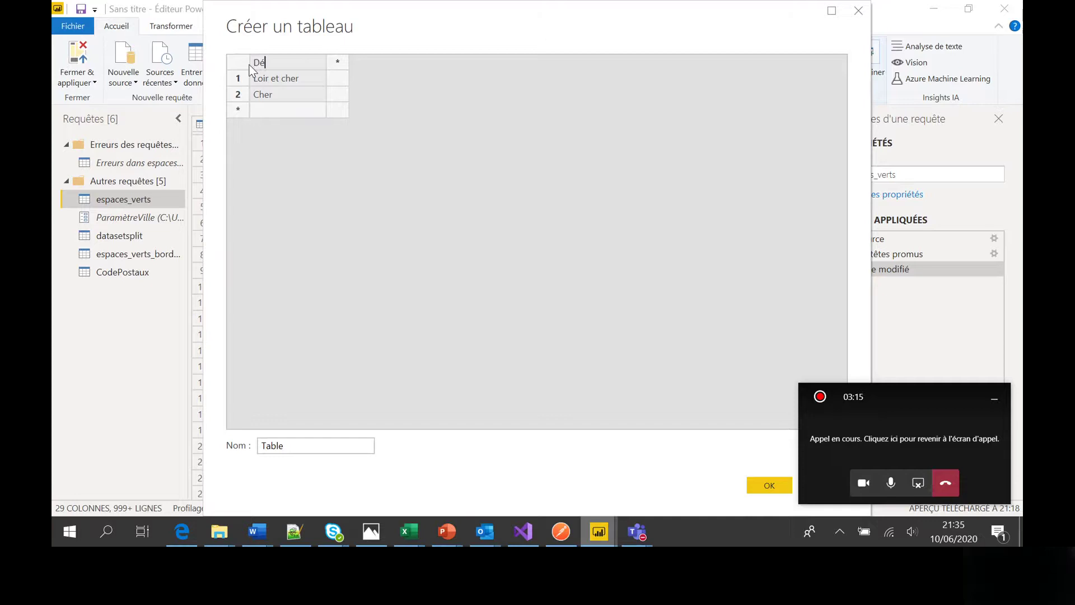
type("partement")
key("Return")
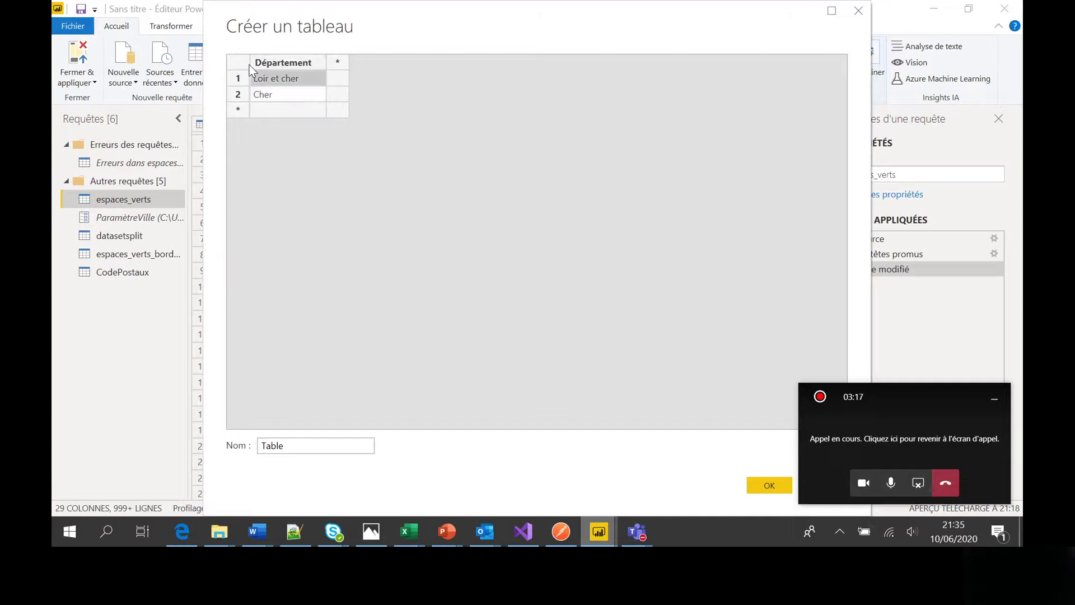
Step: Name the manually entered table "Département" and create it as a query
double_click(290, 448)
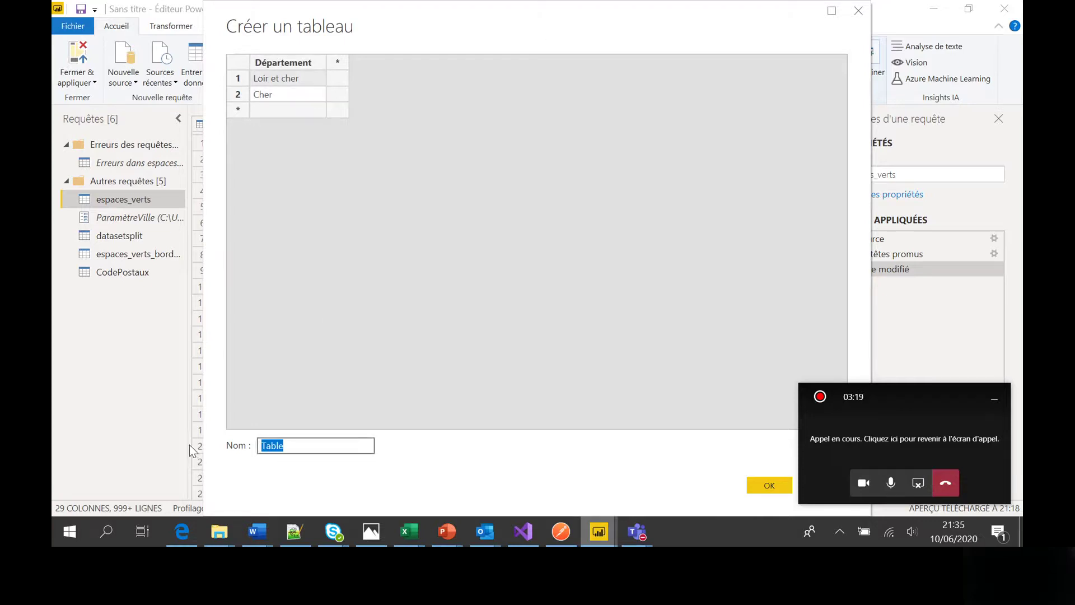
type("Dpe")
key("BackSpace")
key("BackSpace")
type("épartement")
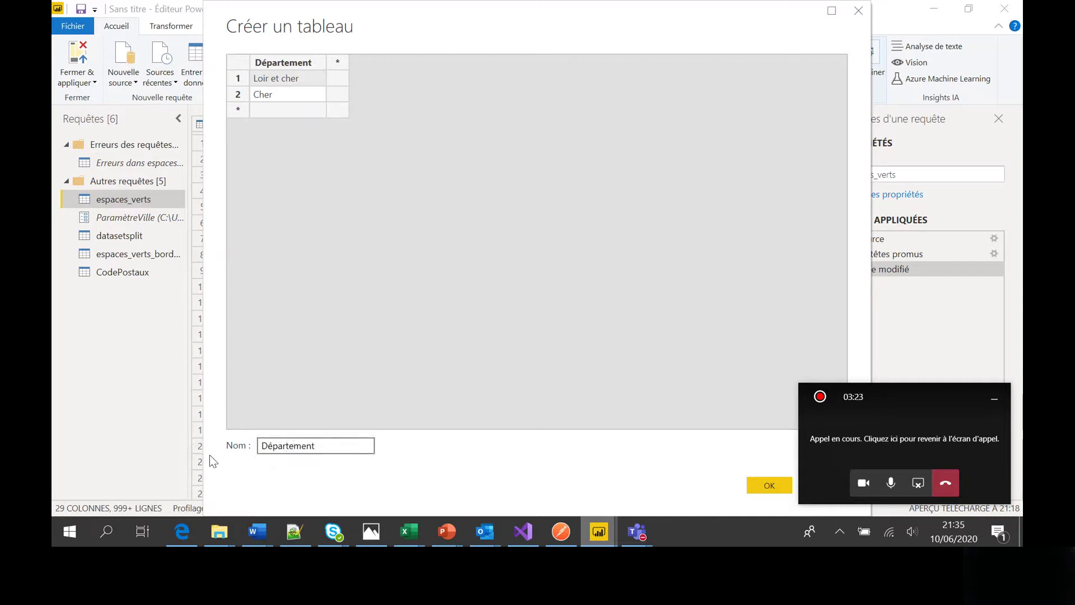
left_click(763, 485)
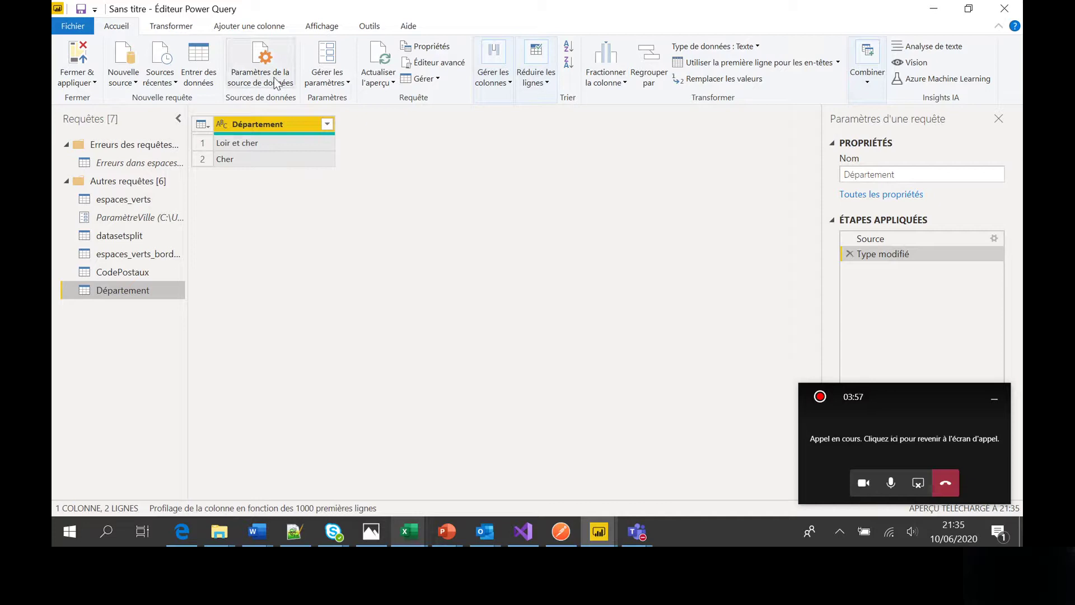
Step: Display the espaces_verts query, then review the source settings of CodePostaux.csv and the parameter management options
left_click(140, 200)
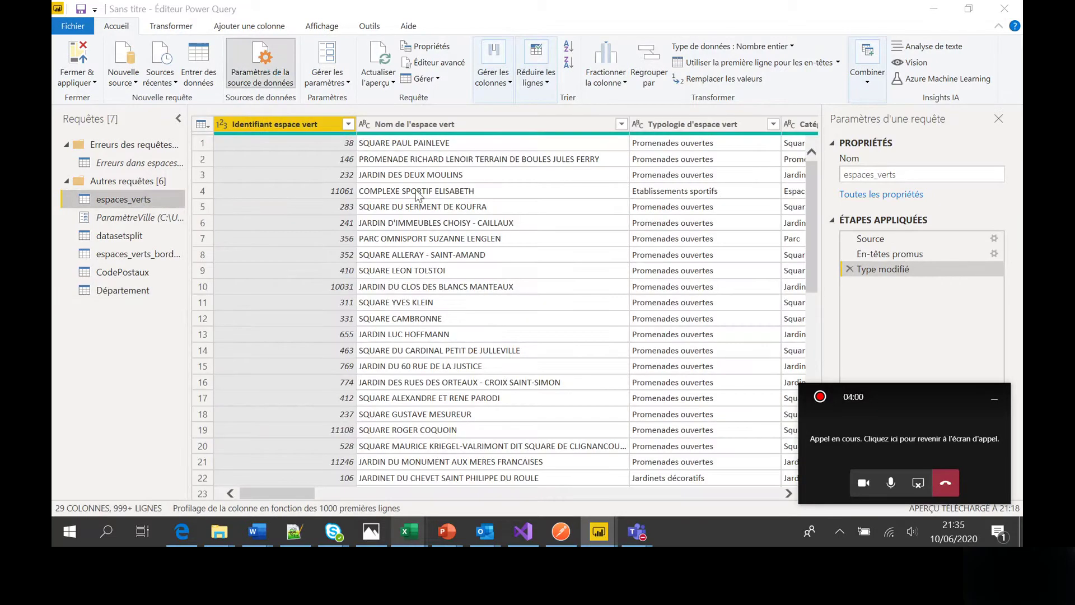
left_click(260, 62)
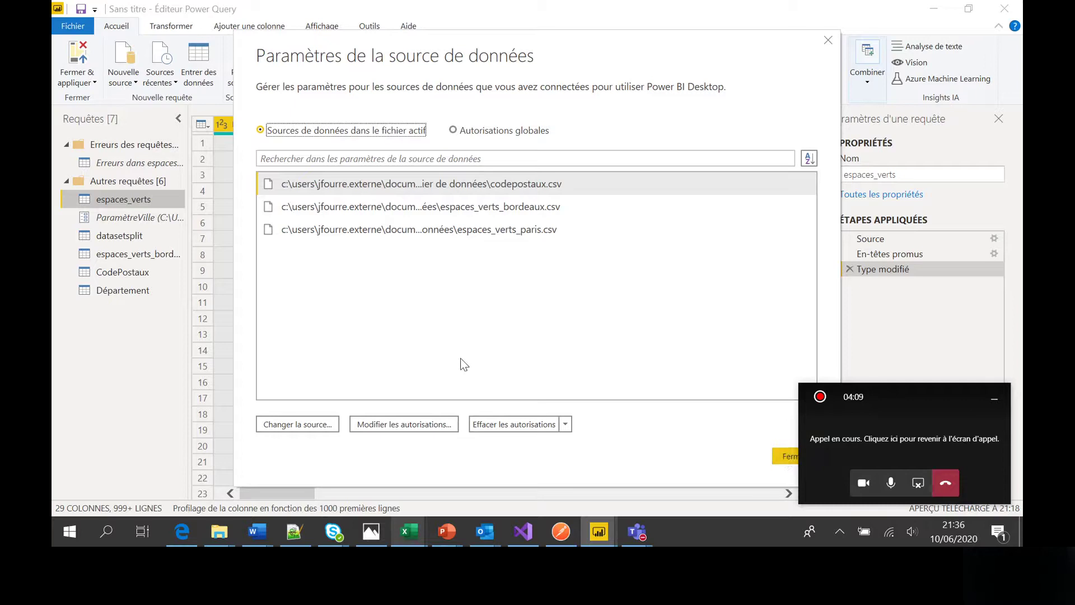
left_click(310, 430)
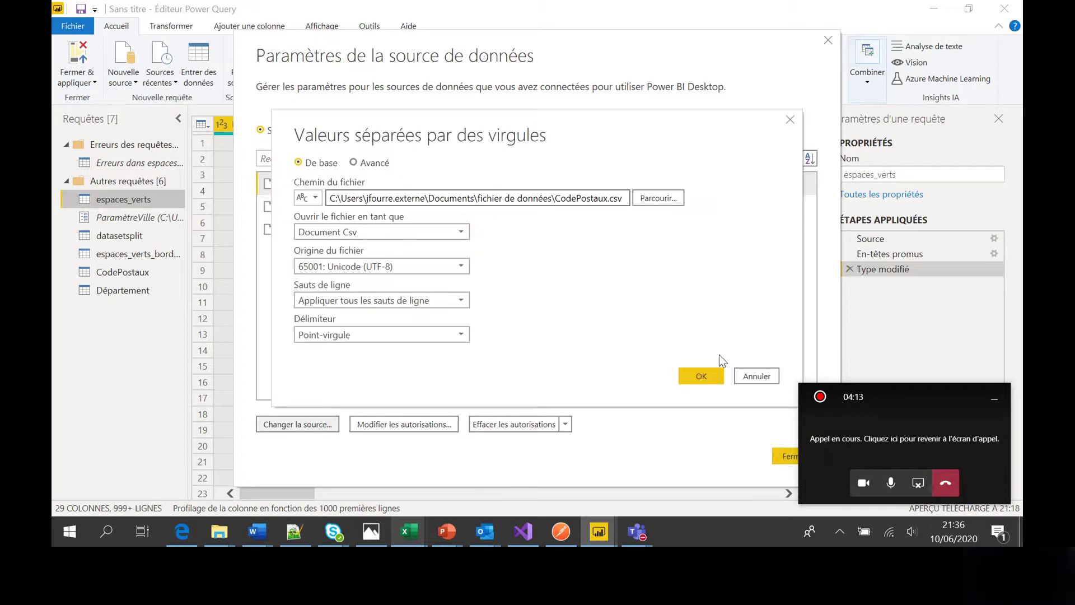
left_click(755, 376)
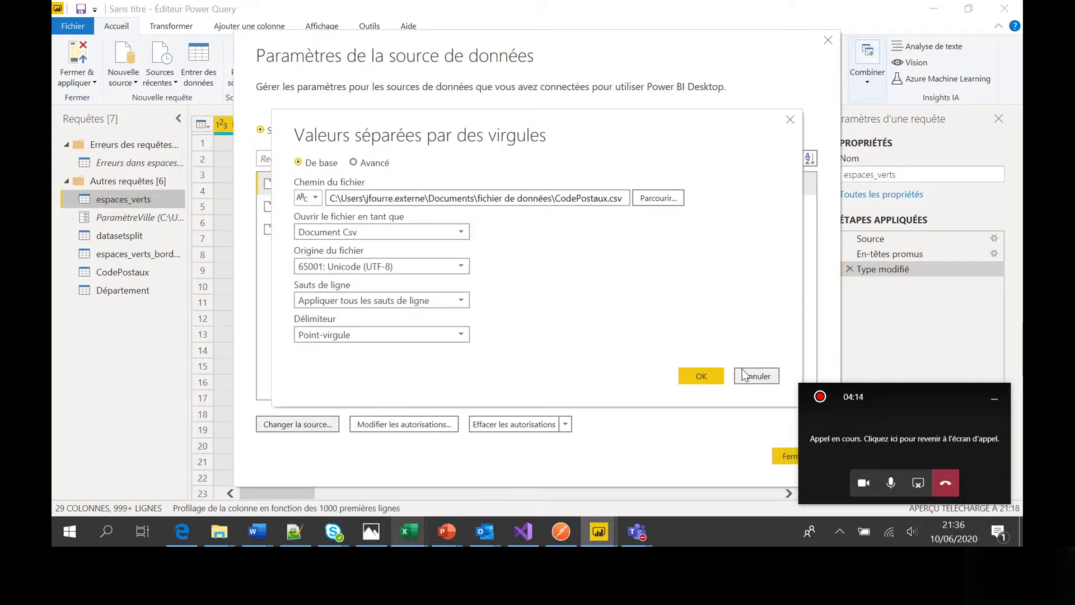
left_click(787, 458)
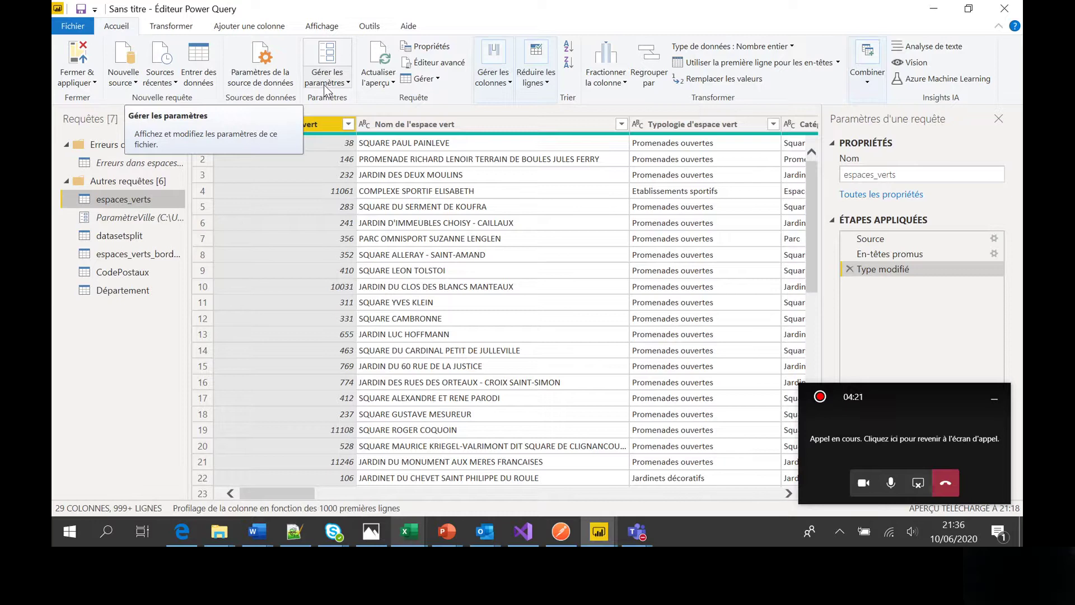
left_click(324, 85)
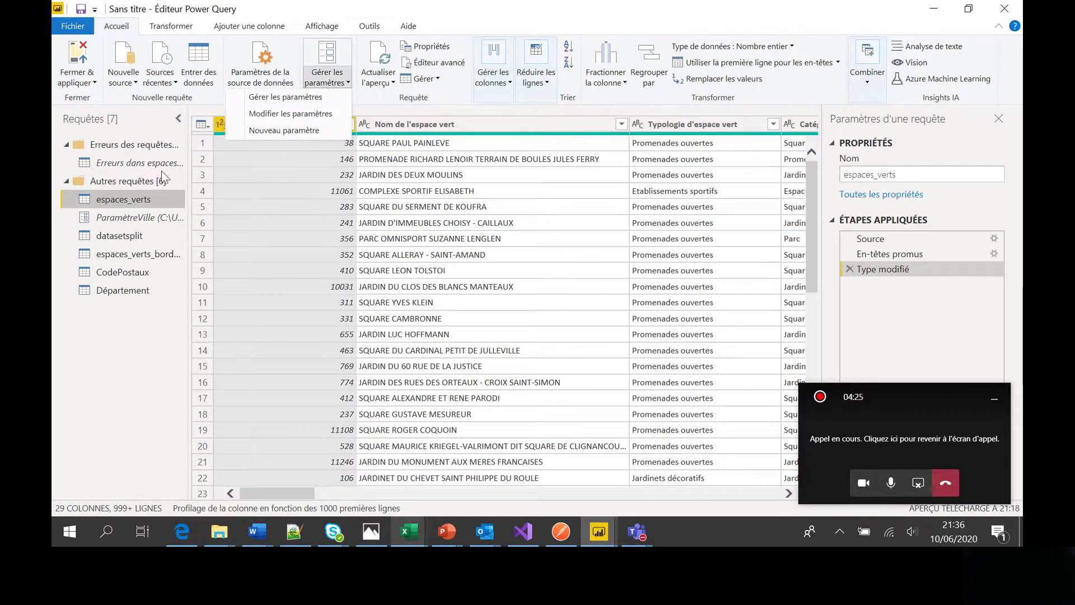
left_click(135, 207)
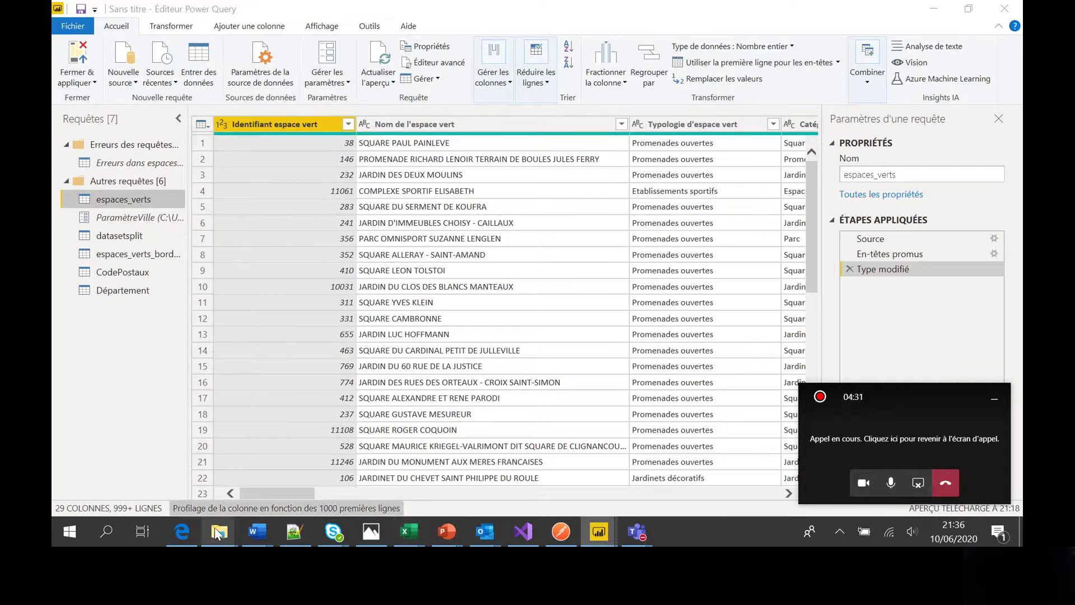
Step: Switch to File Explorer and examine espaces_verts_bordeaux.csv and espaces_verts_Paris.csv in the "fichier de données" folder
mouse_move(219, 531)
left_click(307, 427)
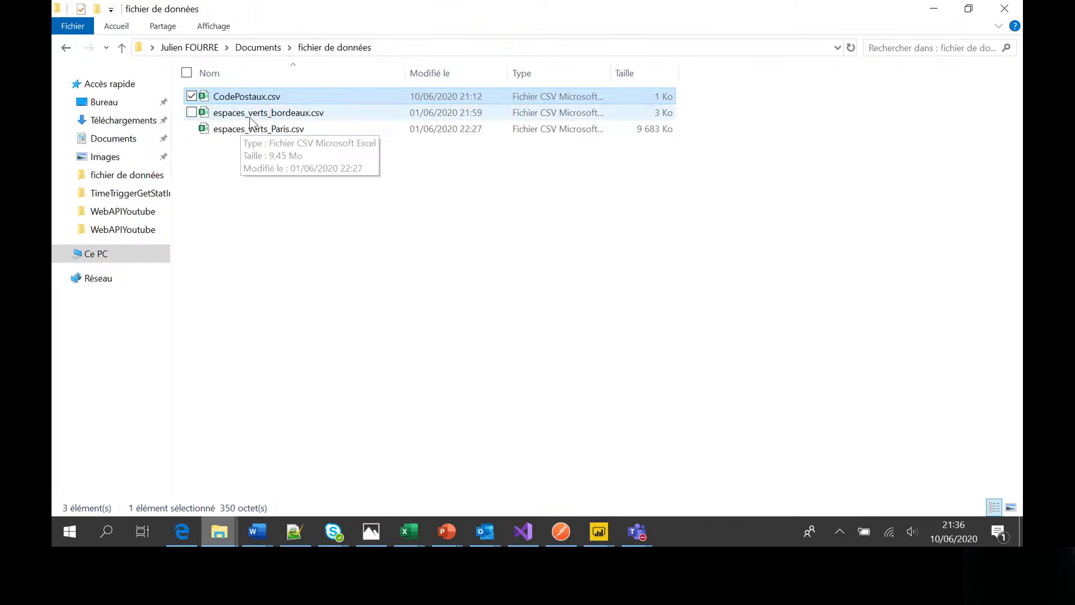
left_click(262, 115)
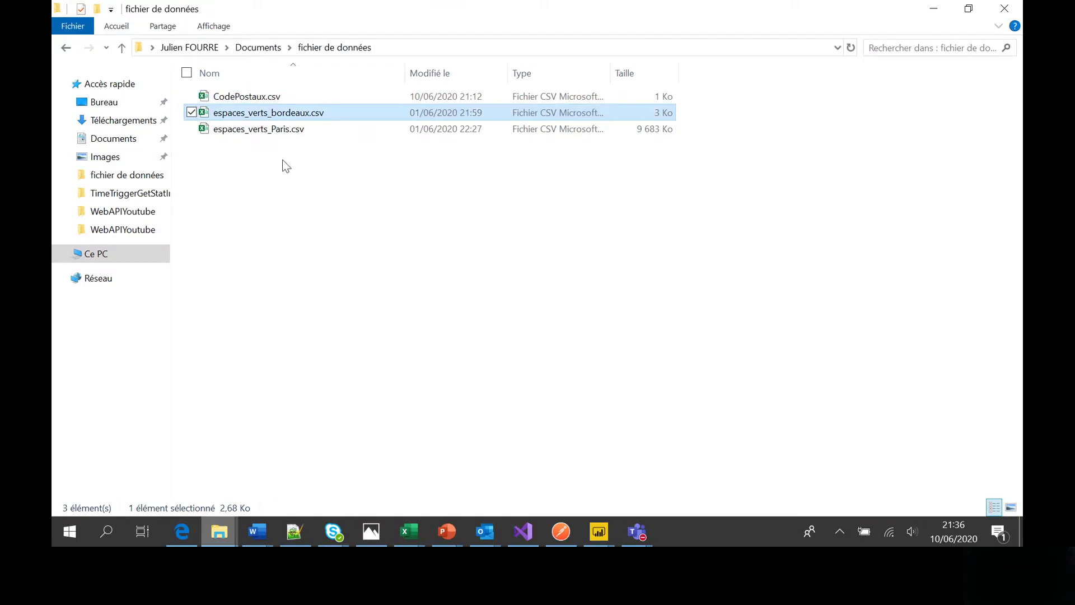
left_click(283, 131)
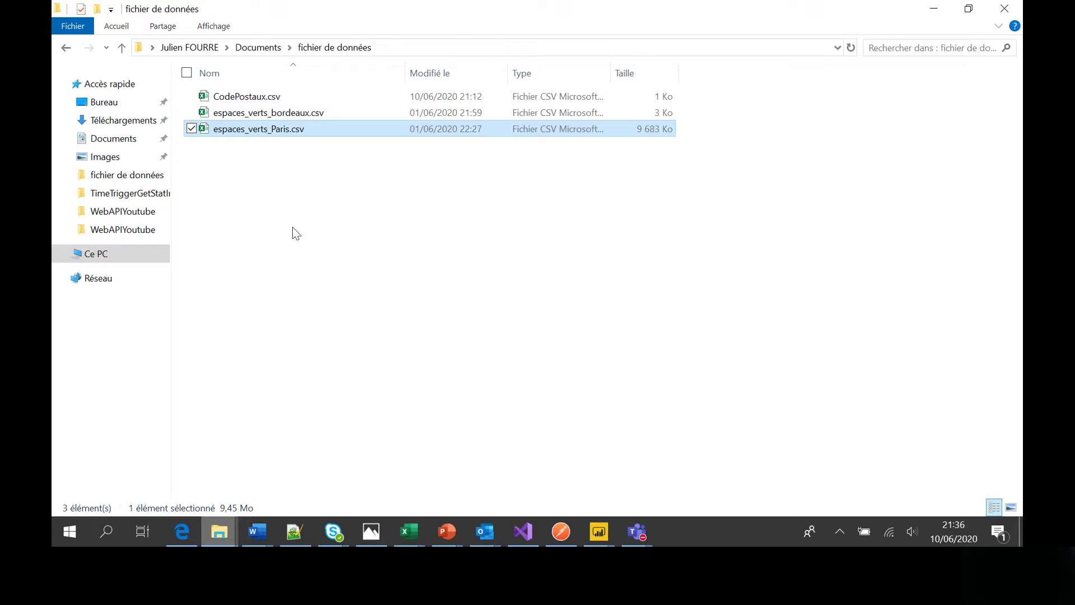
left_click(302, 114)
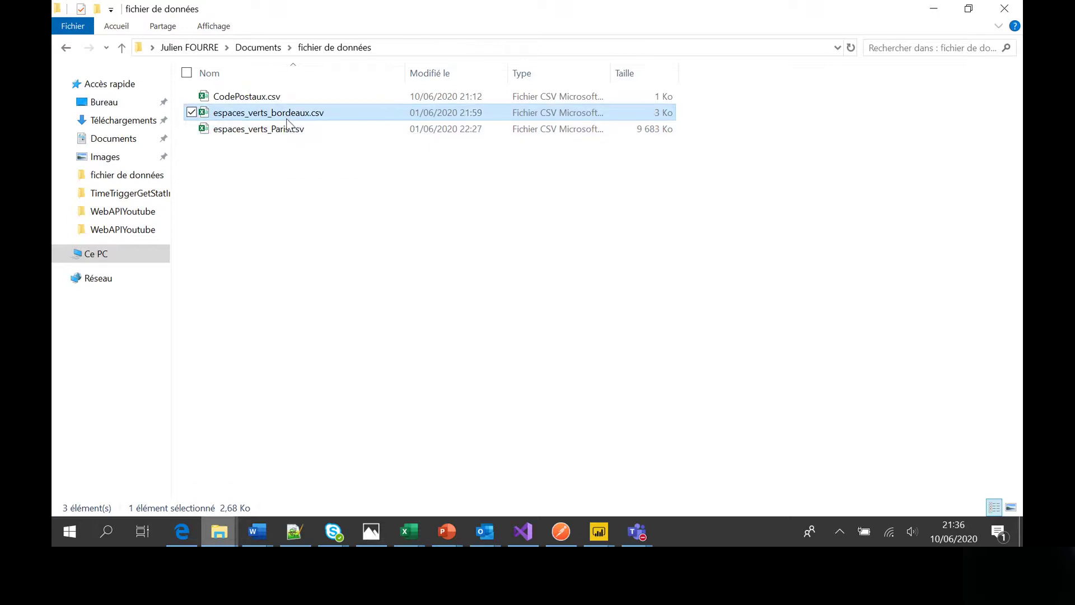
left_click(280, 131)
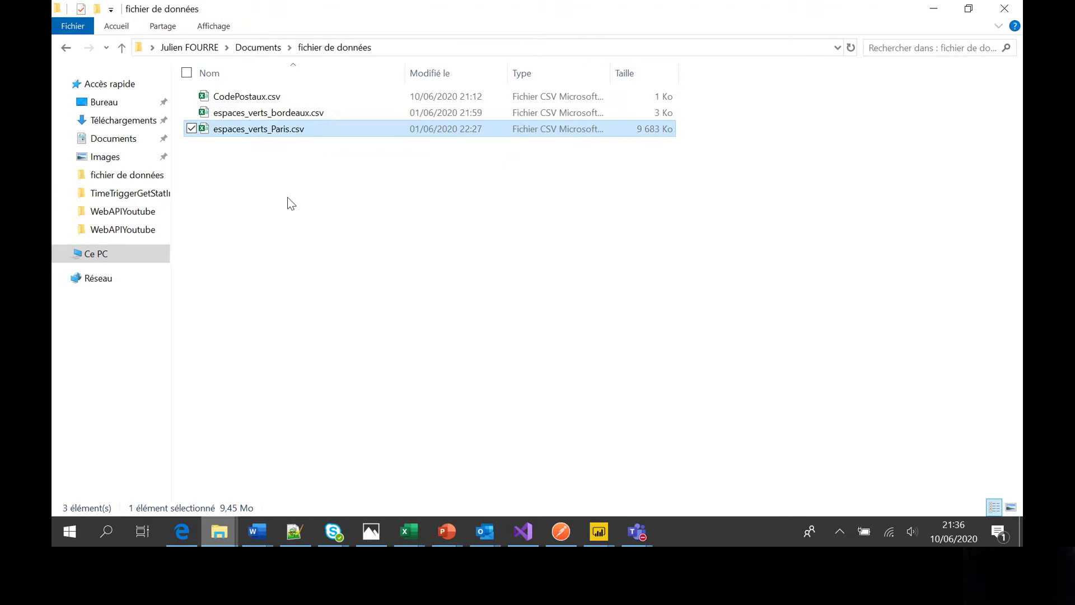
Step: Return to the Power Query Editor and inspect the CodePostaux.csv source's file path and the value types available for it
key("alt+Tab")
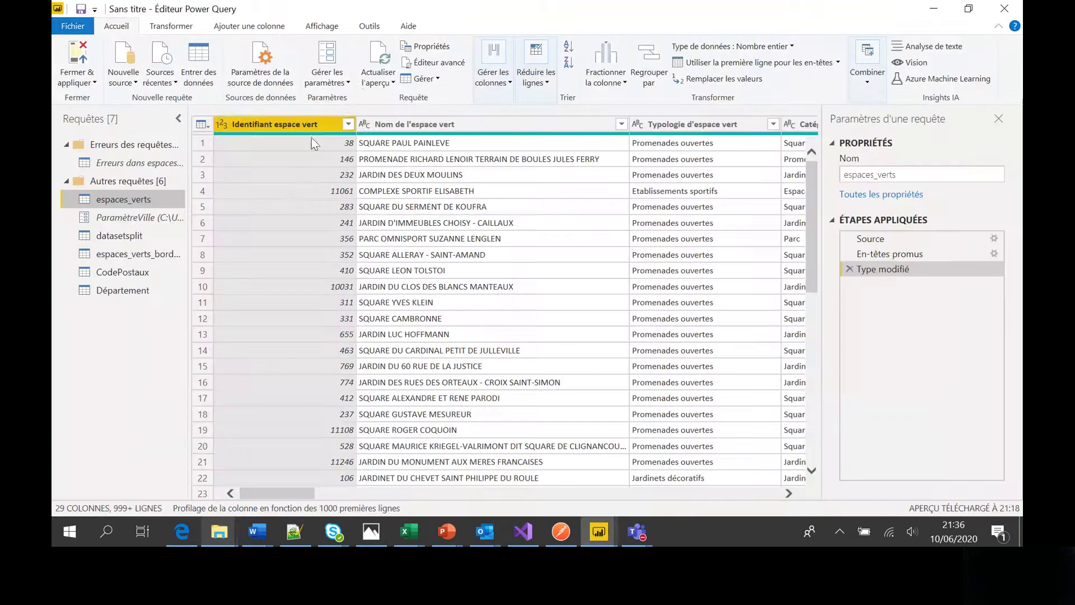
left_click(288, 89)
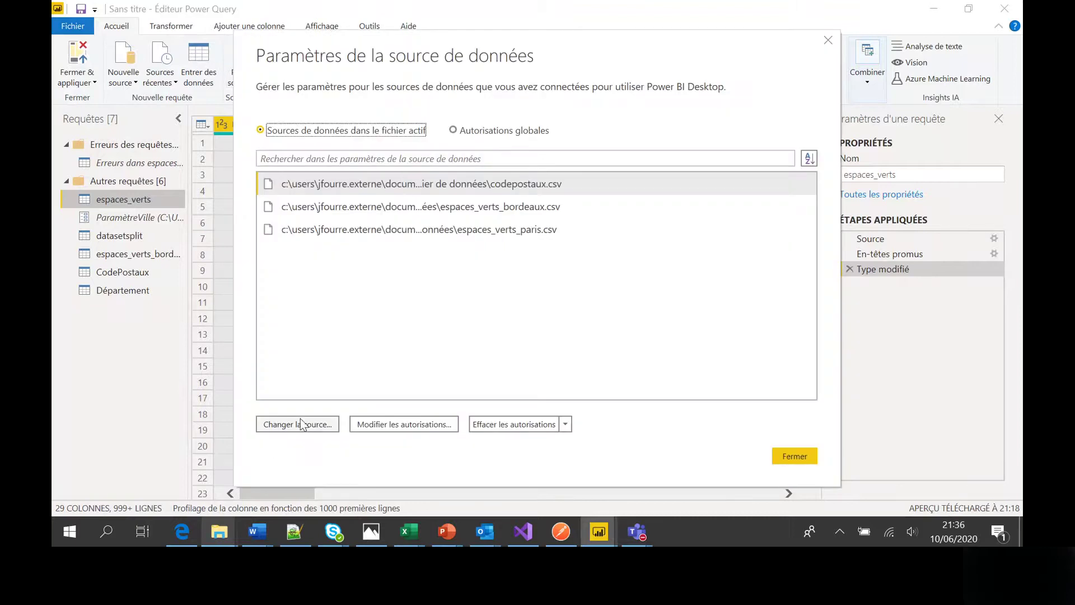
left_click(301, 420)
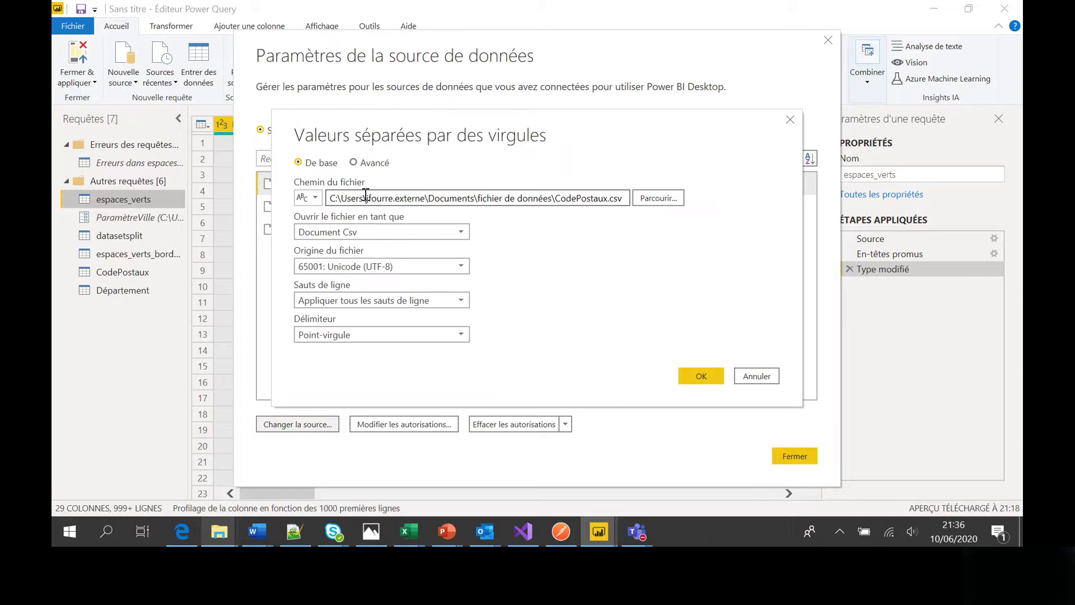
left_click_drag(365, 197, 609, 201)
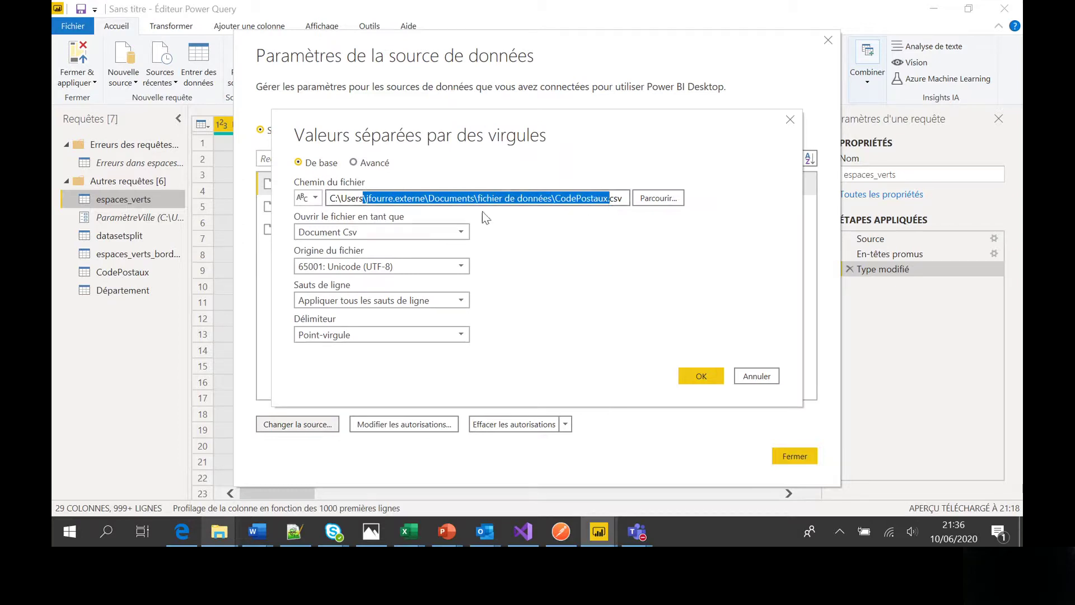
left_click(317, 200)
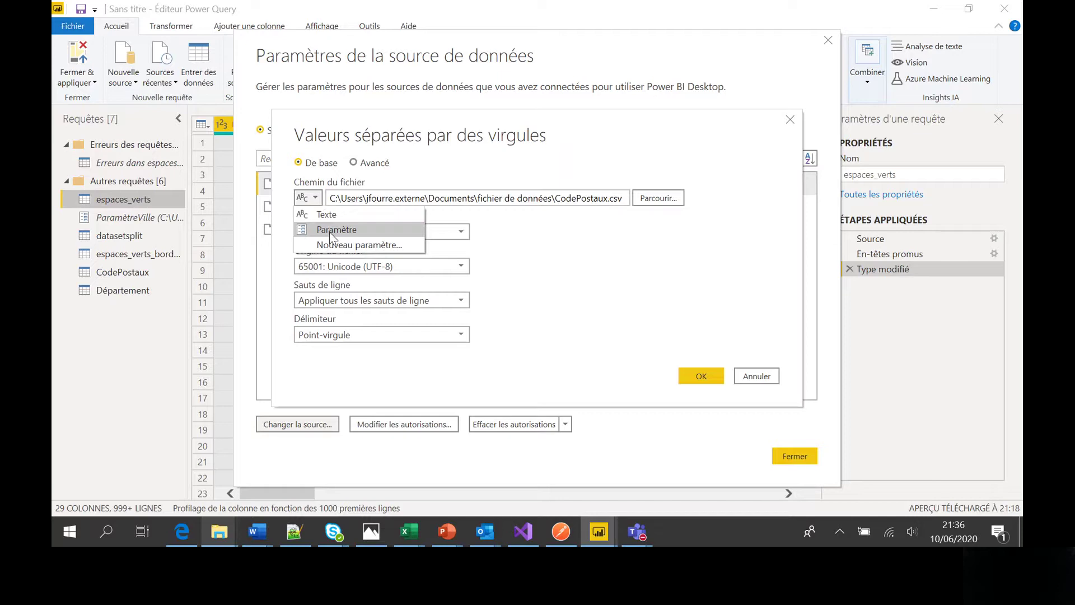
left_click(757, 375)
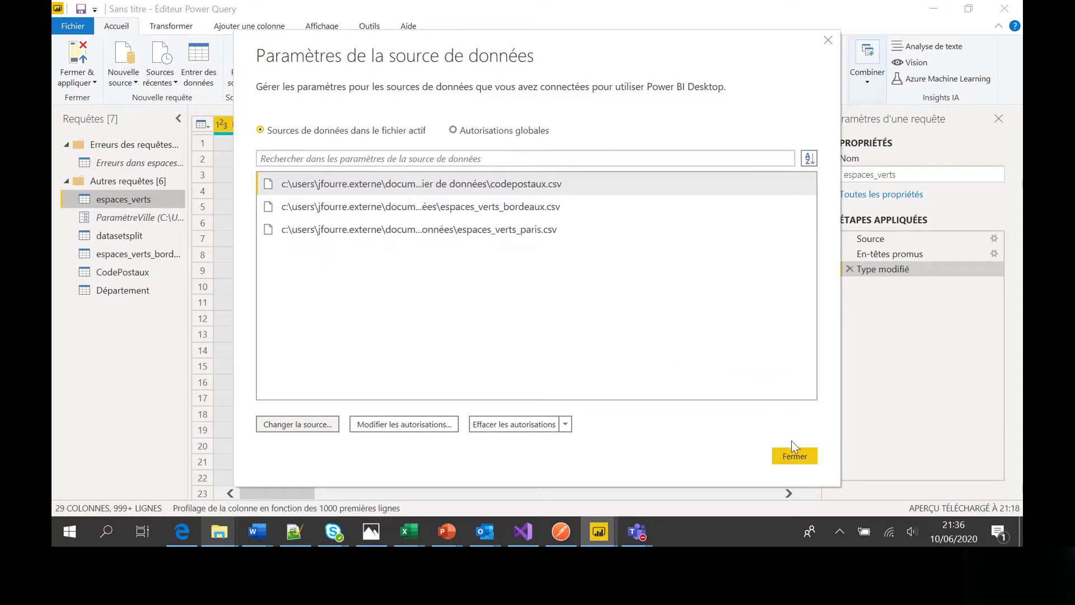
Step: Close the data source settings and start a new parameter named ParamètreDépartement with the type Texte
left_click(795, 456)
left_click(334, 88)
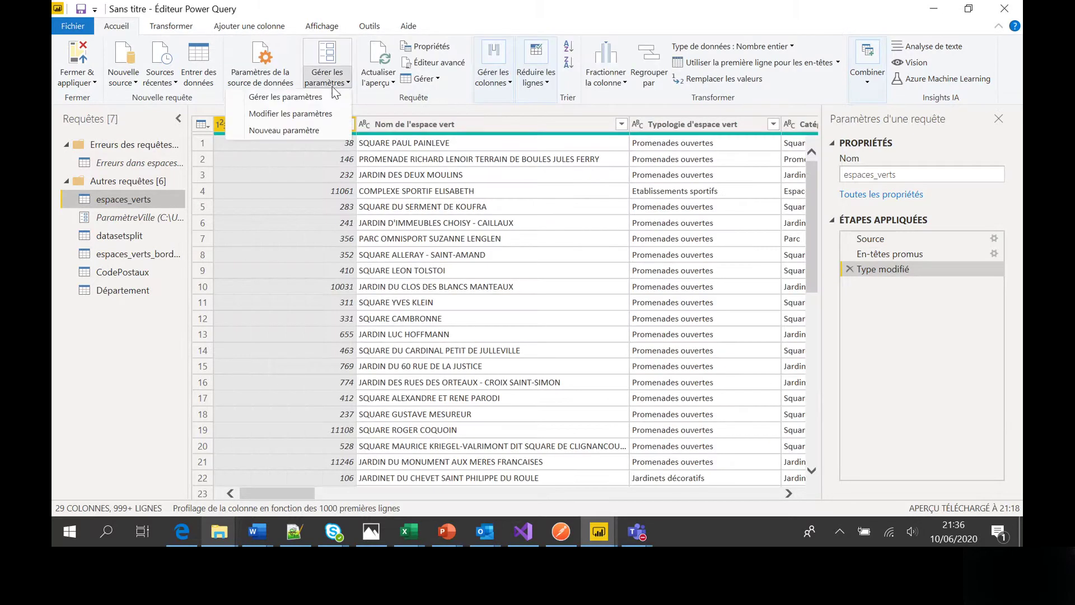
left_click(302, 133)
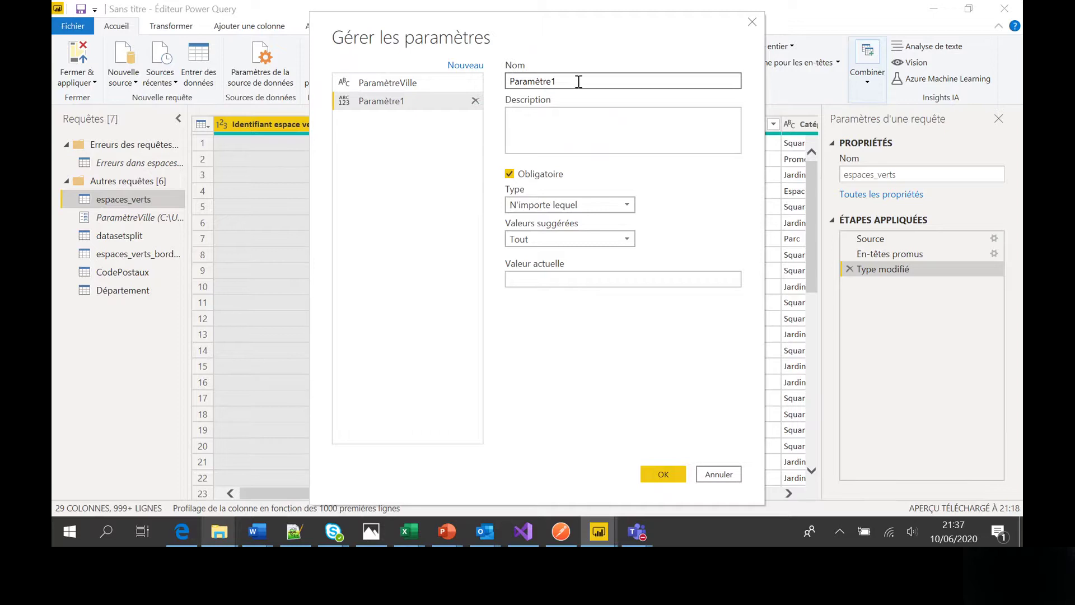
type("Département")
left_click(616, 211)
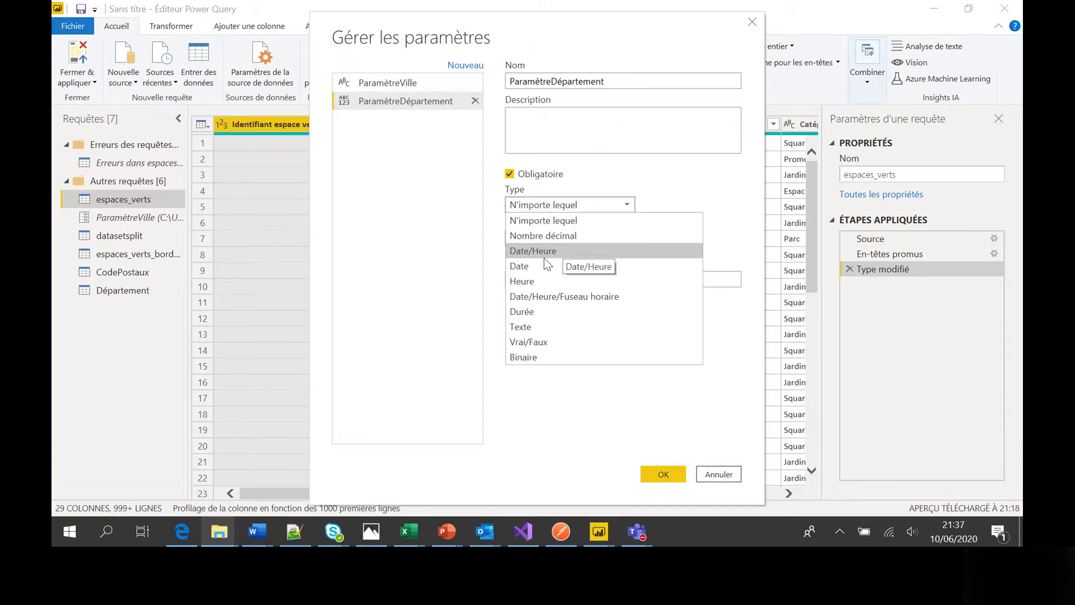
left_click(535, 327)
Step: Restrict the ParamètreDépartement suggested values to a list containing "Seine et marne" and "Cher"
left_click(584, 241)
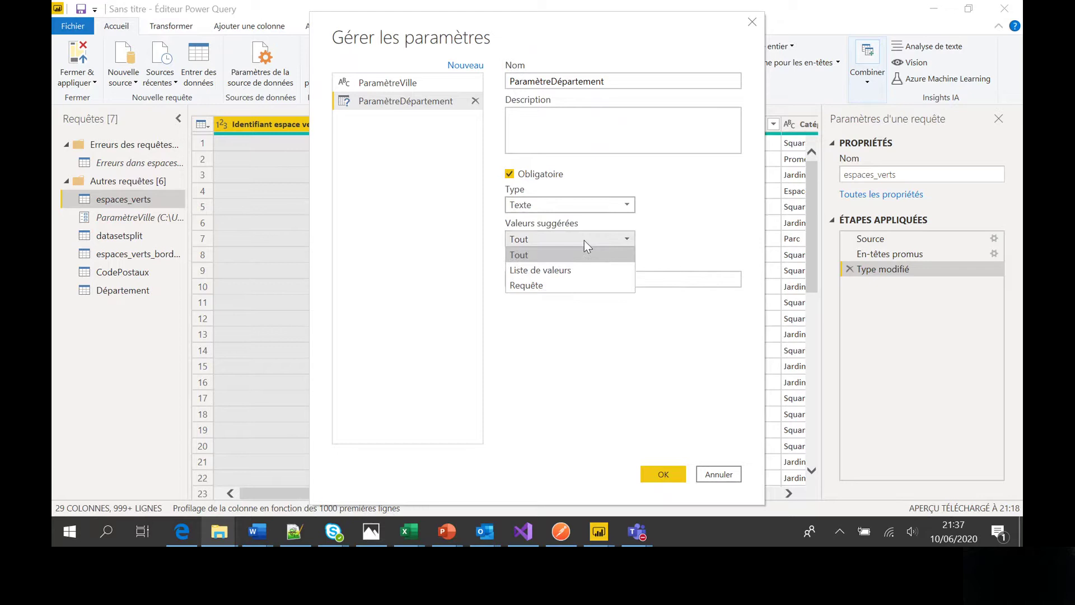
left_click(552, 257)
left_click(549, 275)
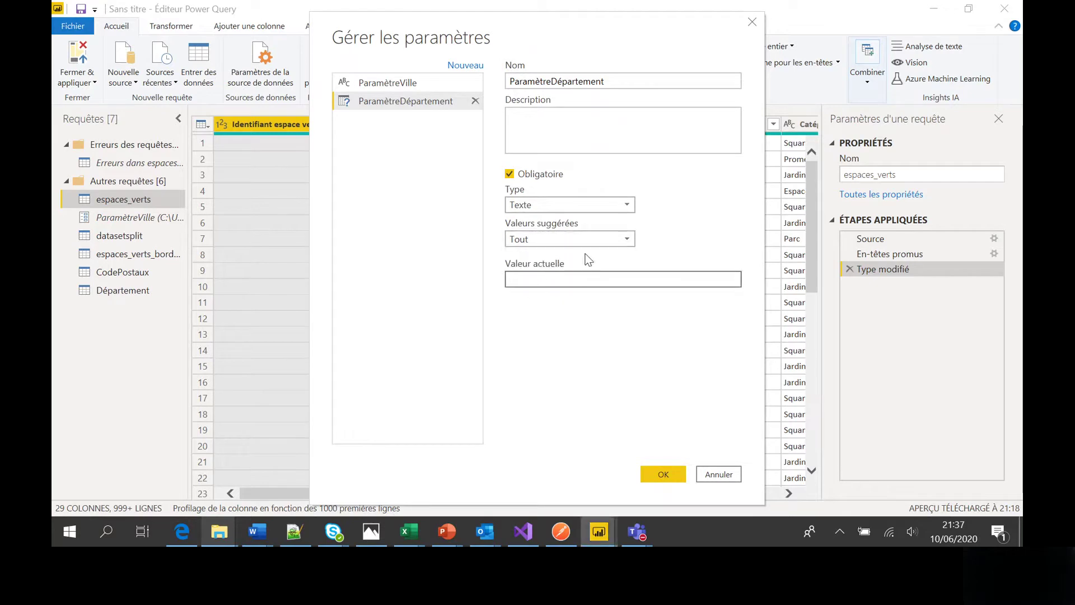
left_click(597, 239)
left_click(566, 271)
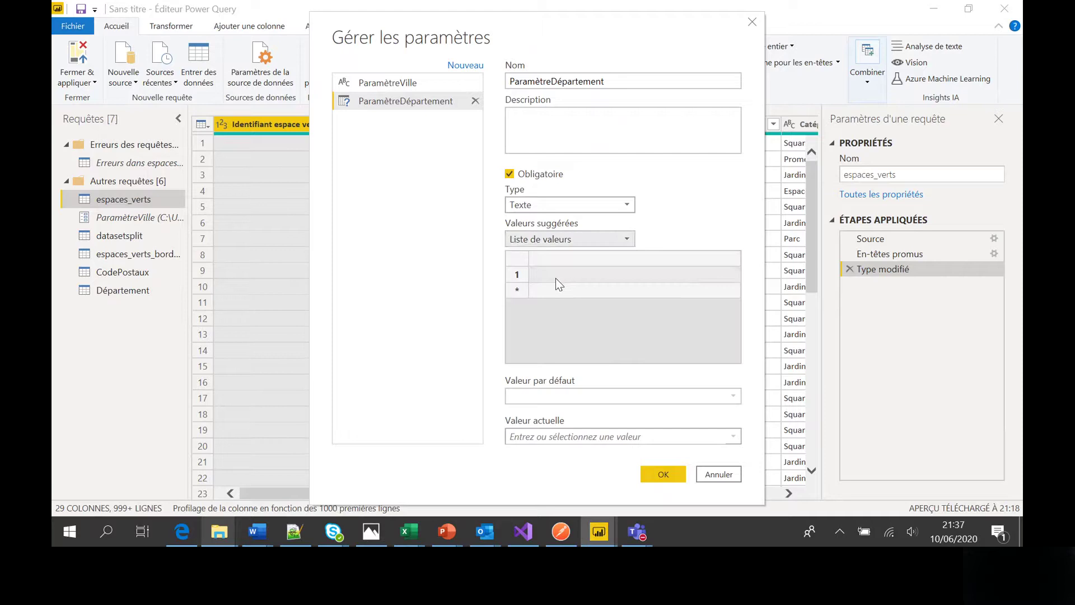
left_click(559, 280)
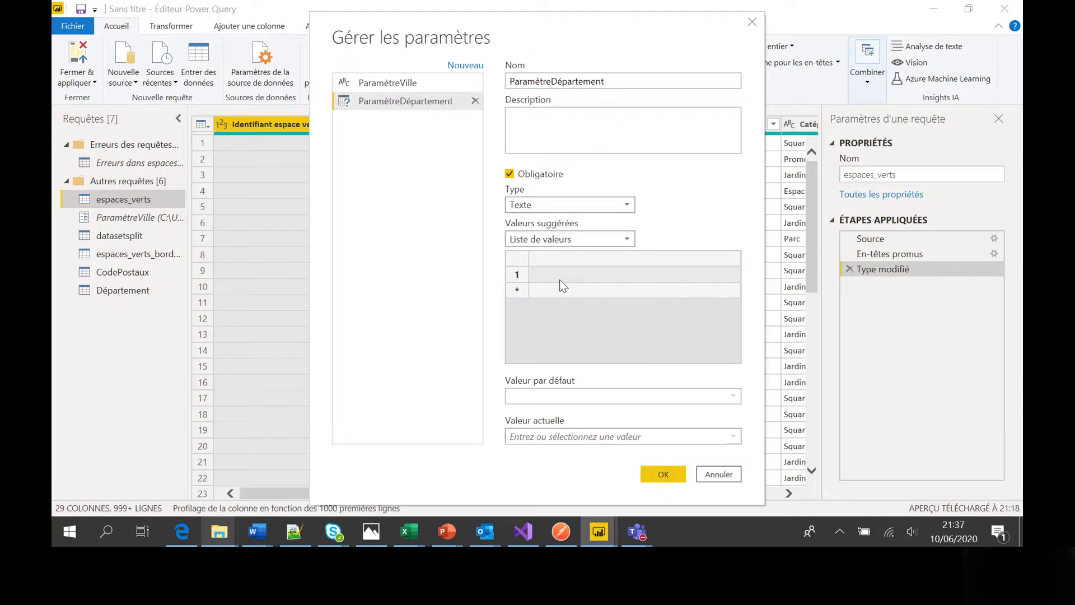
type("Seine et marne")
left_click(567, 290)
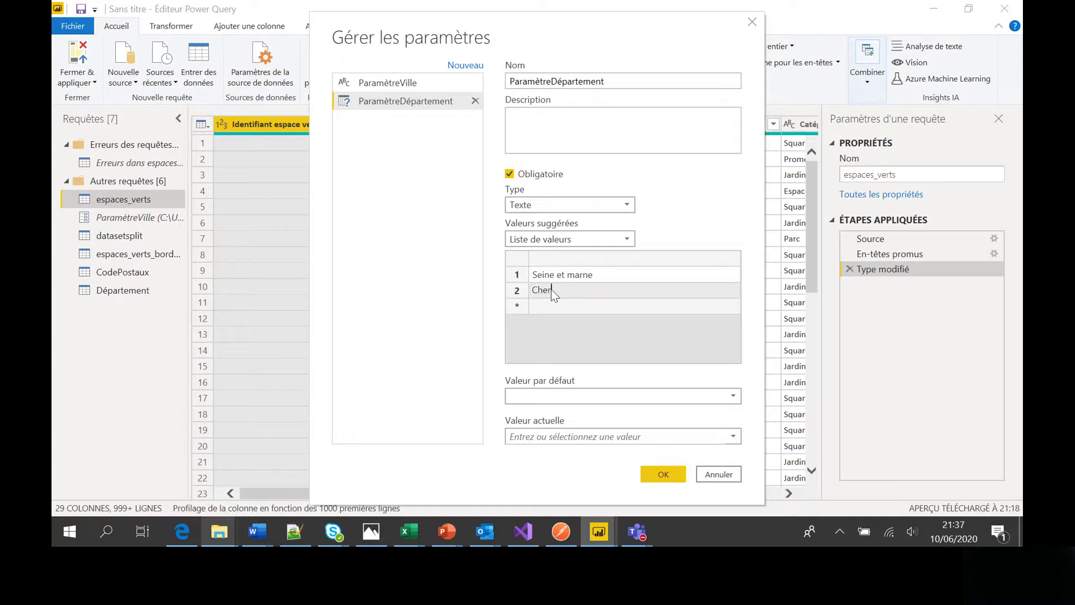
left_click(597, 371)
Step: Set both the default value and the current value of ParamètreDépartement to Cher
left_click(619, 394)
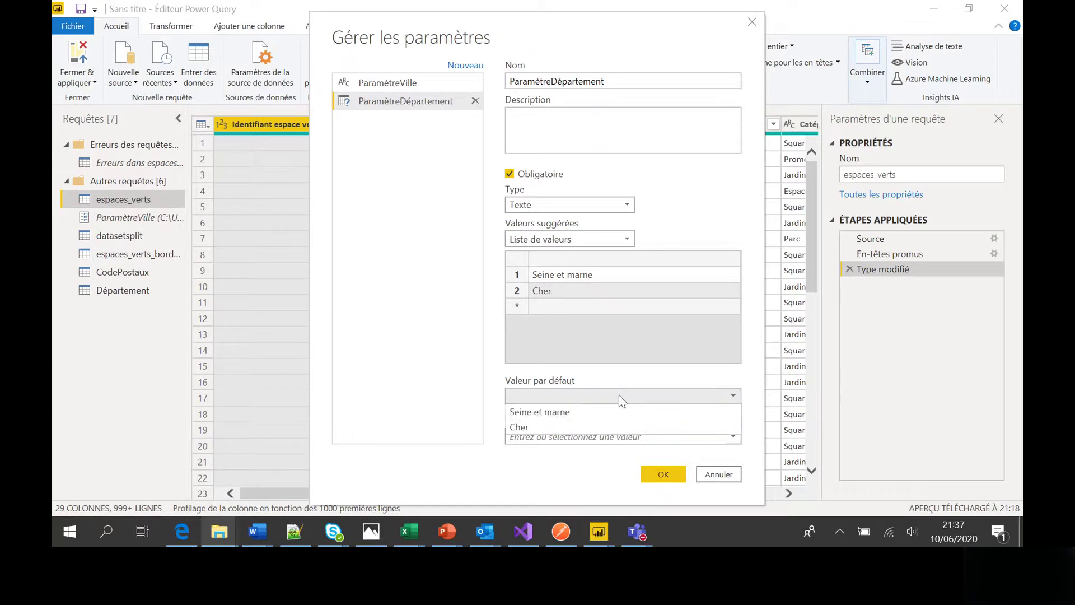
left_click(539, 427)
left_click(645, 431)
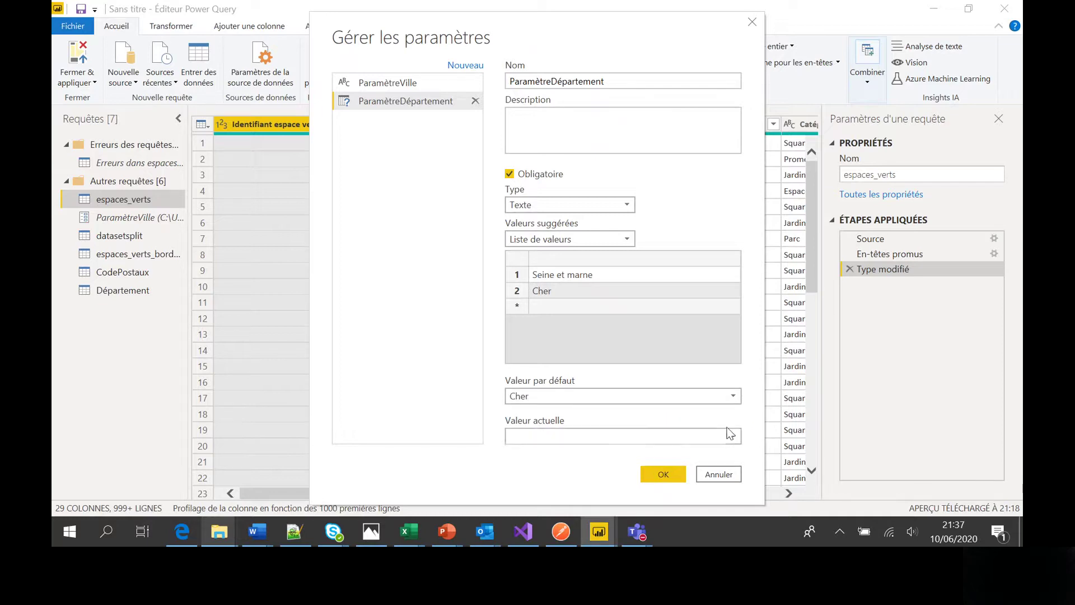
left_click(727, 431)
left_click(568, 462)
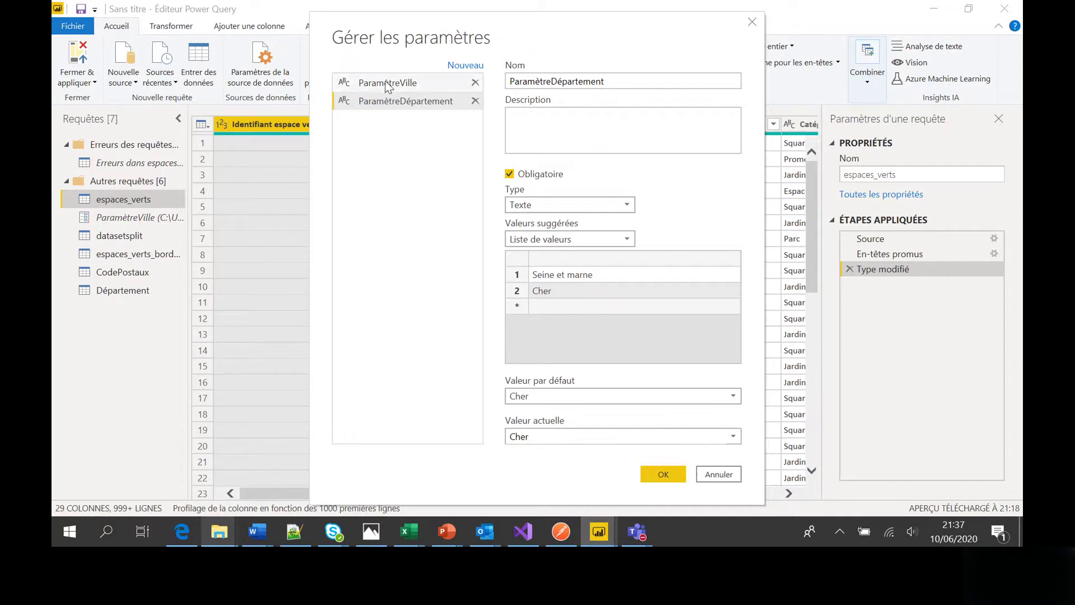
Step: Inspect the file paths in ParamètreVille's list of suggested values, and leave parameter management without saving
left_click(408, 85)
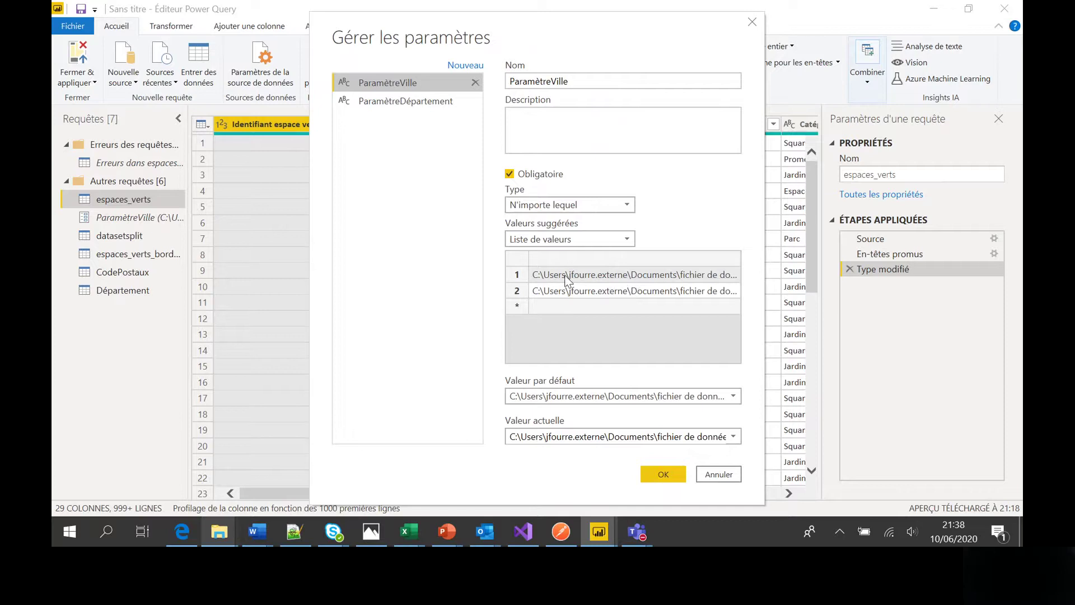
left_click(629, 288)
left_click(627, 278)
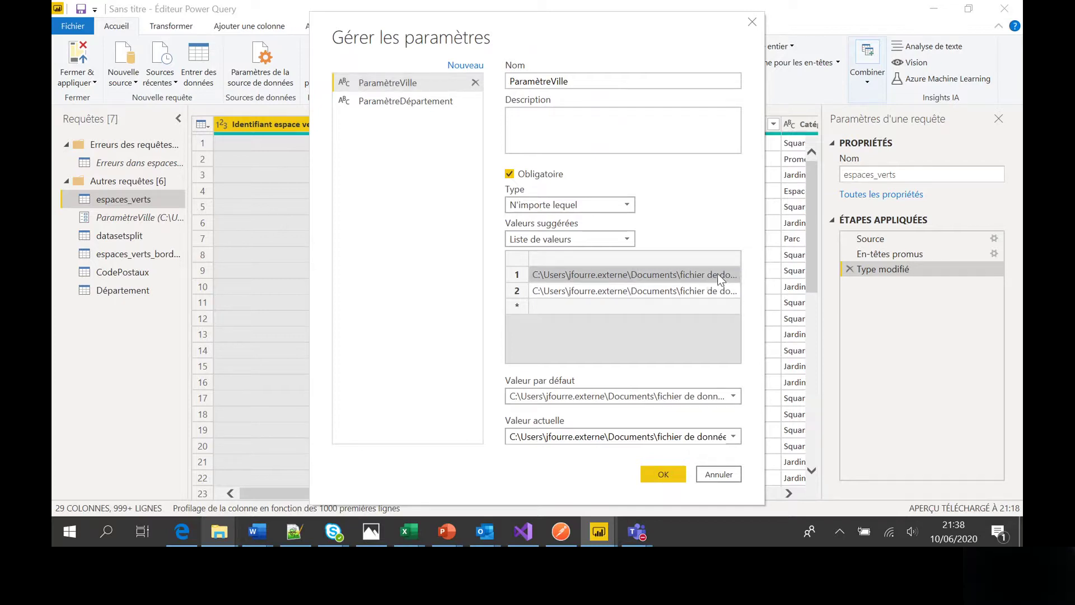
left_click(702, 291)
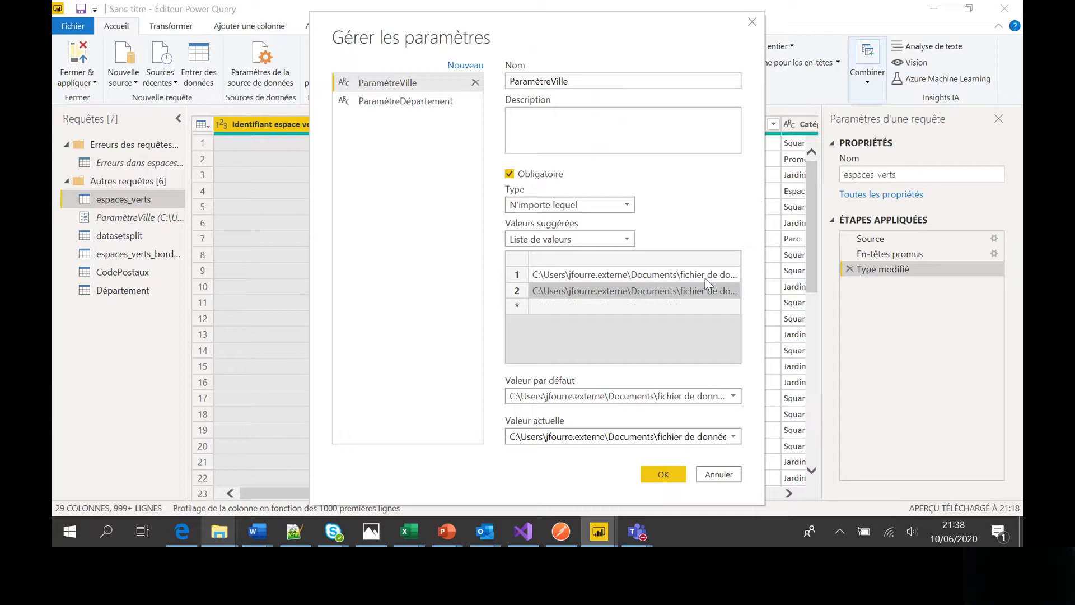
left_click(719, 476)
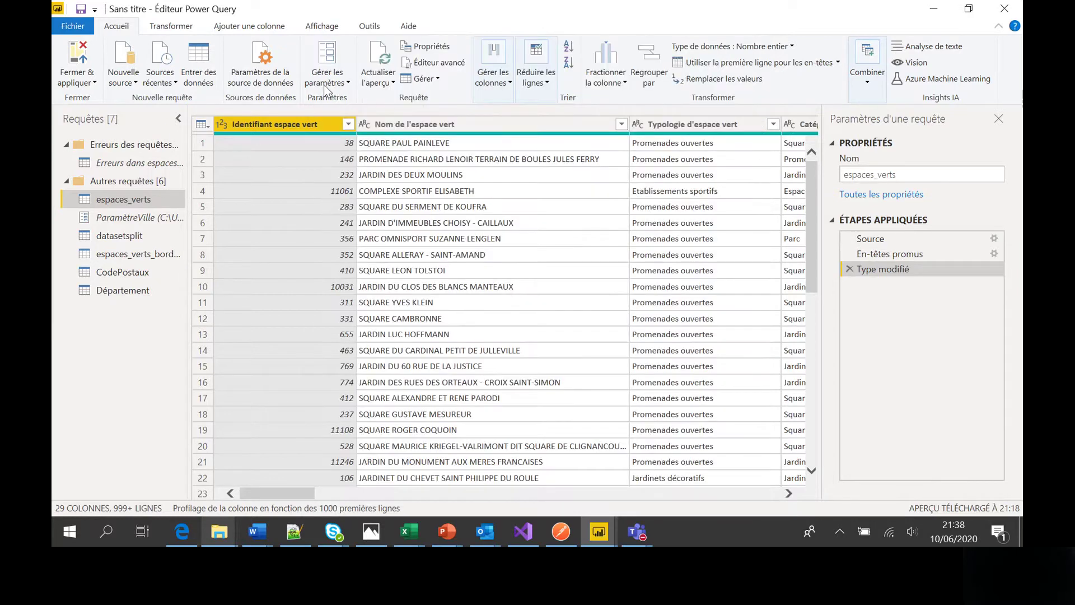
Step: Change the espaces_verts_paris.csv source so that its file path uses the ParamètreVille parameter, and close the source settings
left_click(318, 86)
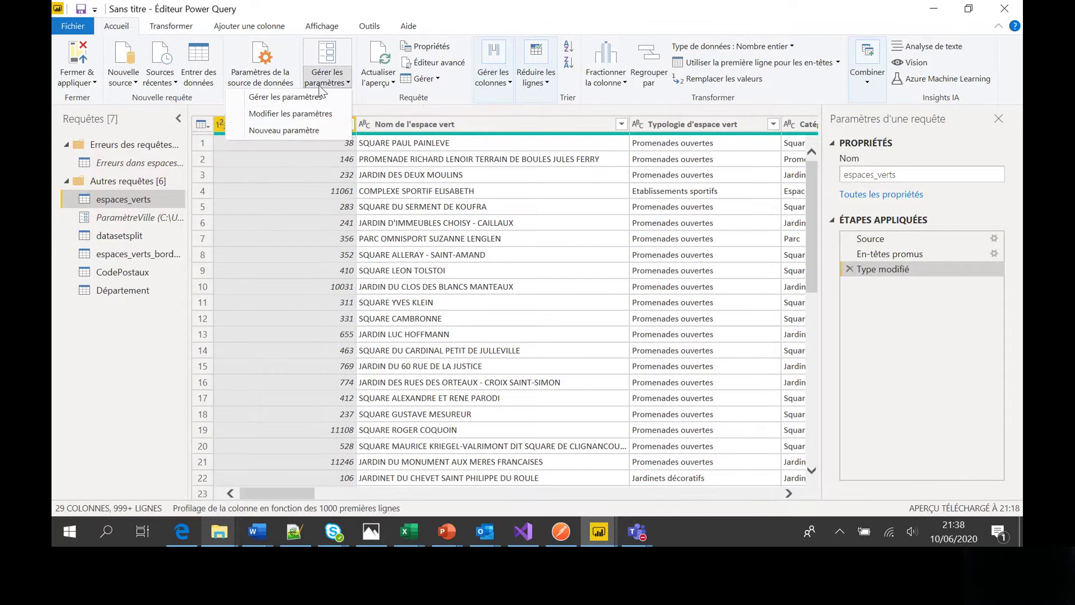
left_click(297, 112)
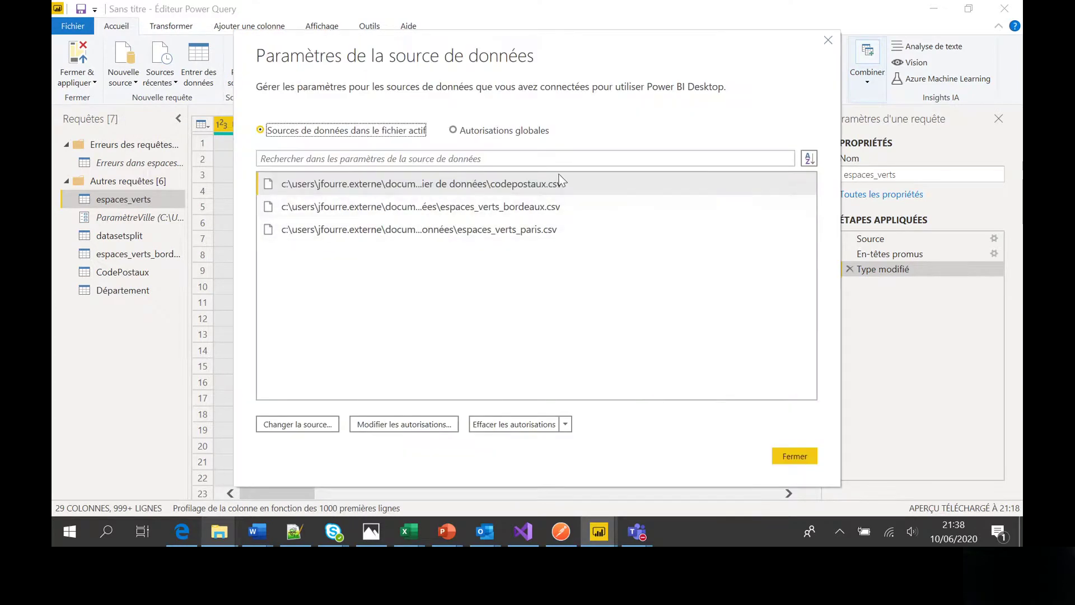
left_click(481, 234)
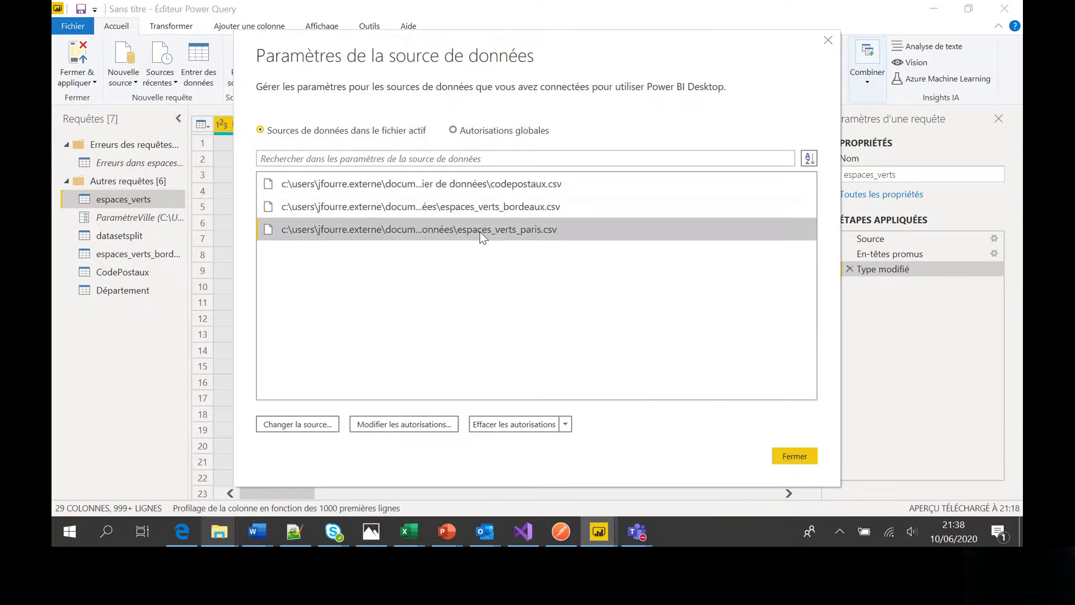
left_click(307, 427)
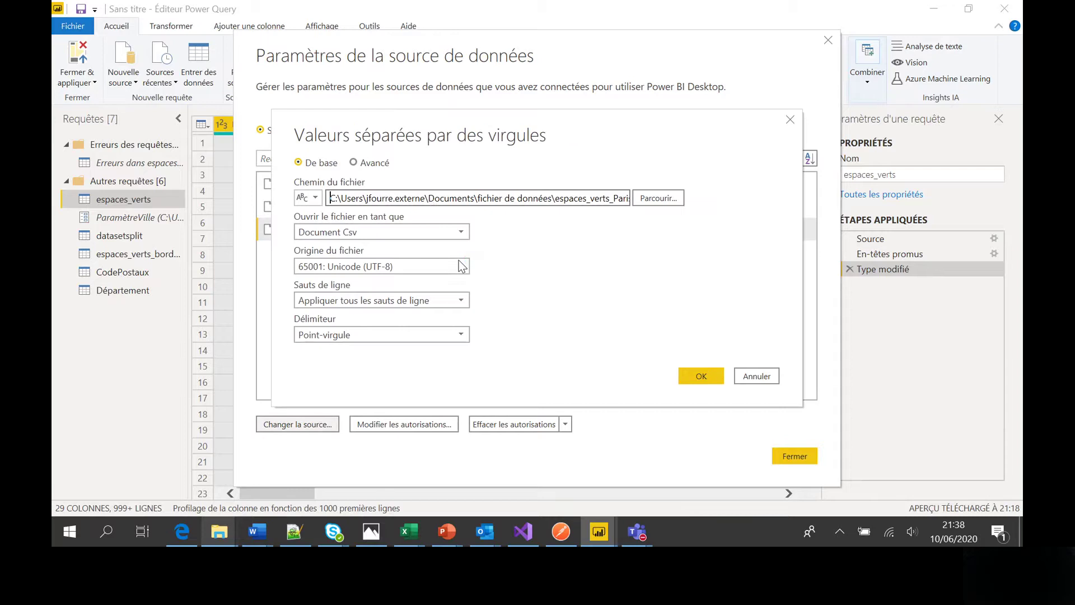
left_click(310, 198)
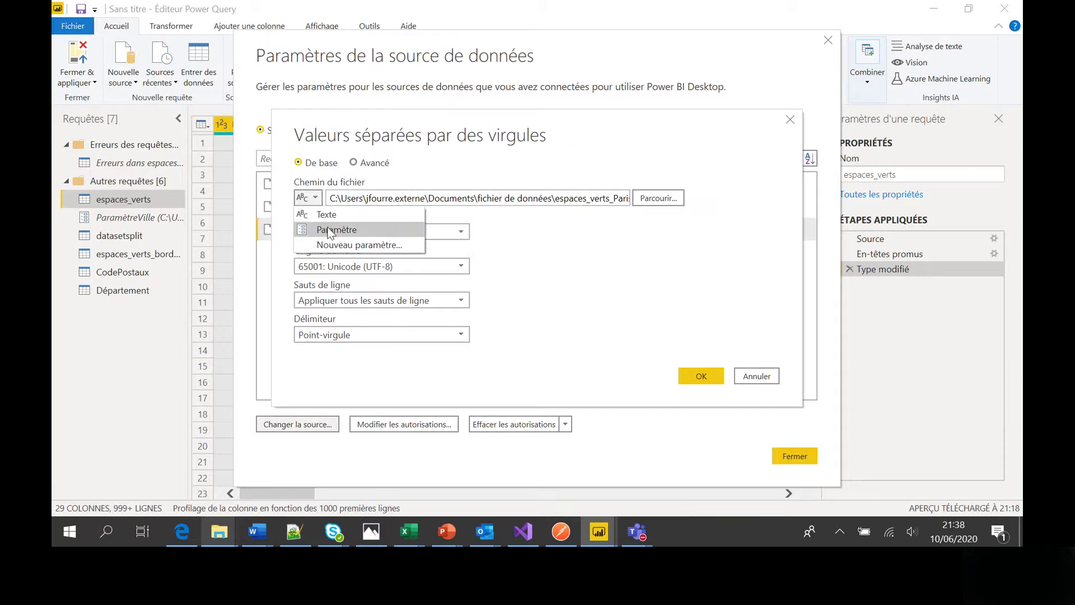
left_click(330, 231)
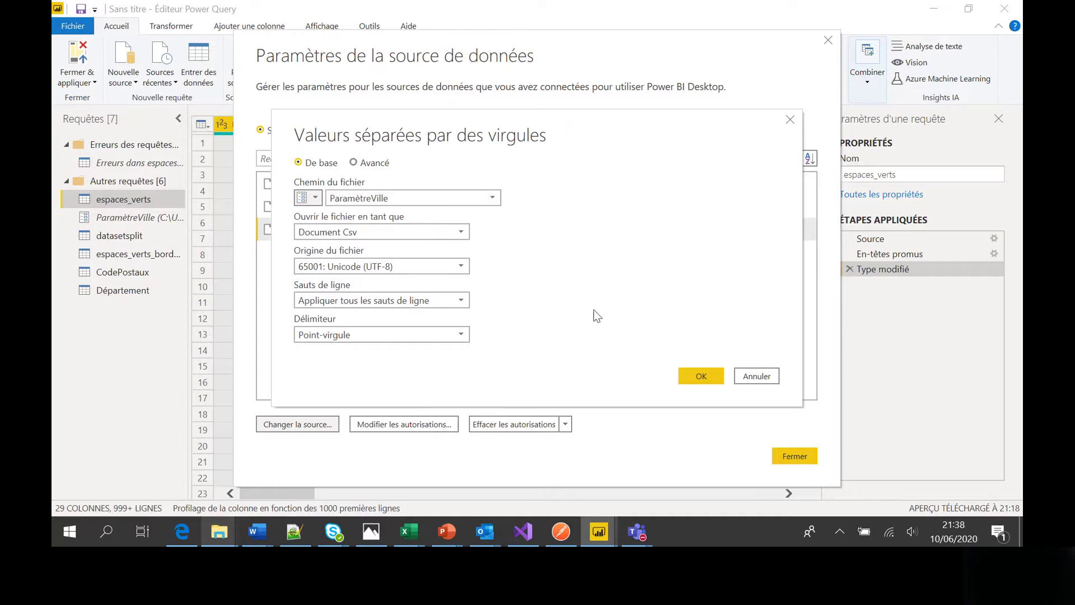
left_click(696, 375)
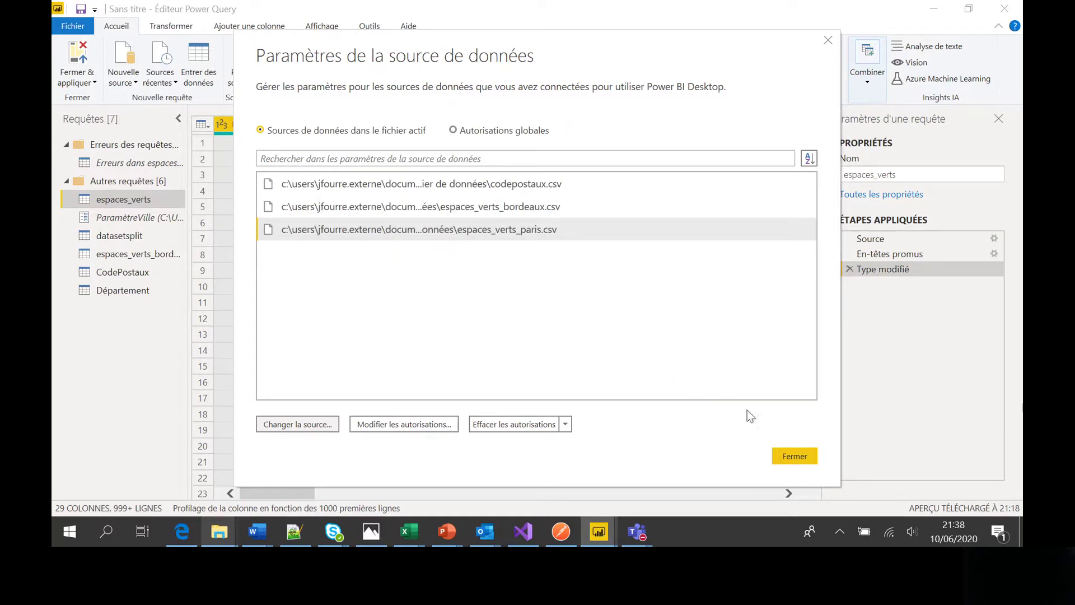
left_click(794, 456)
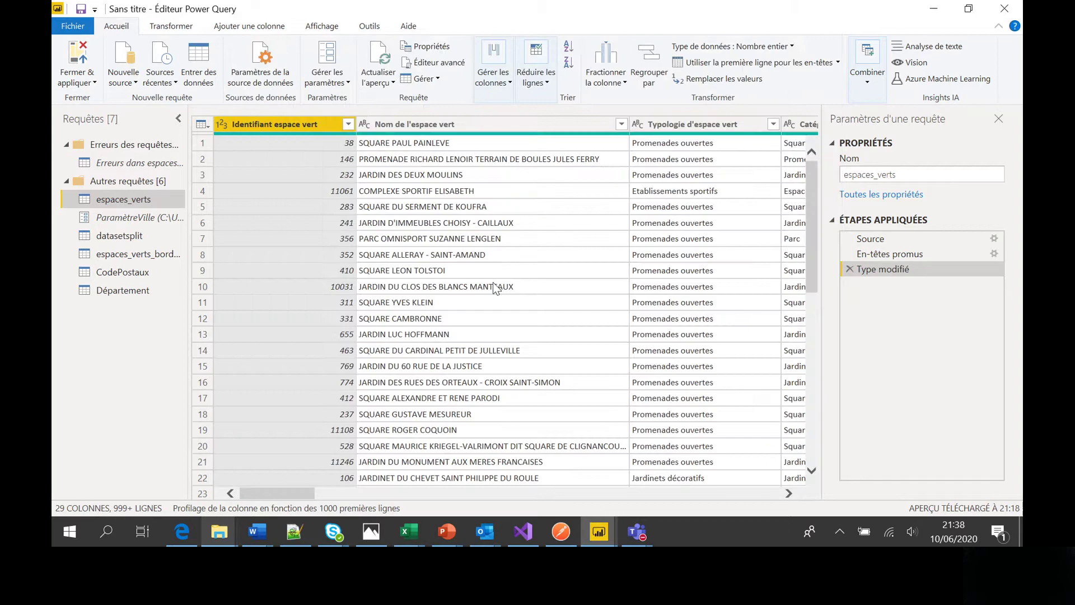
Step: Return to the espaces_verts query, close the query editor while applying the changes, and show the loaded table data
left_click(126, 216)
left_click(125, 203)
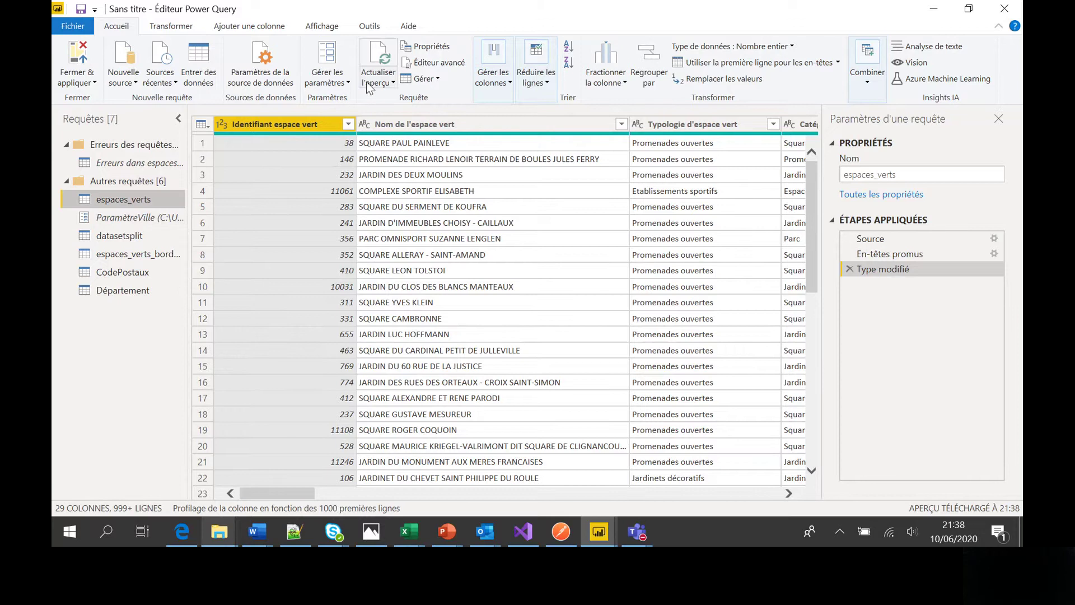
left_click(77, 83)
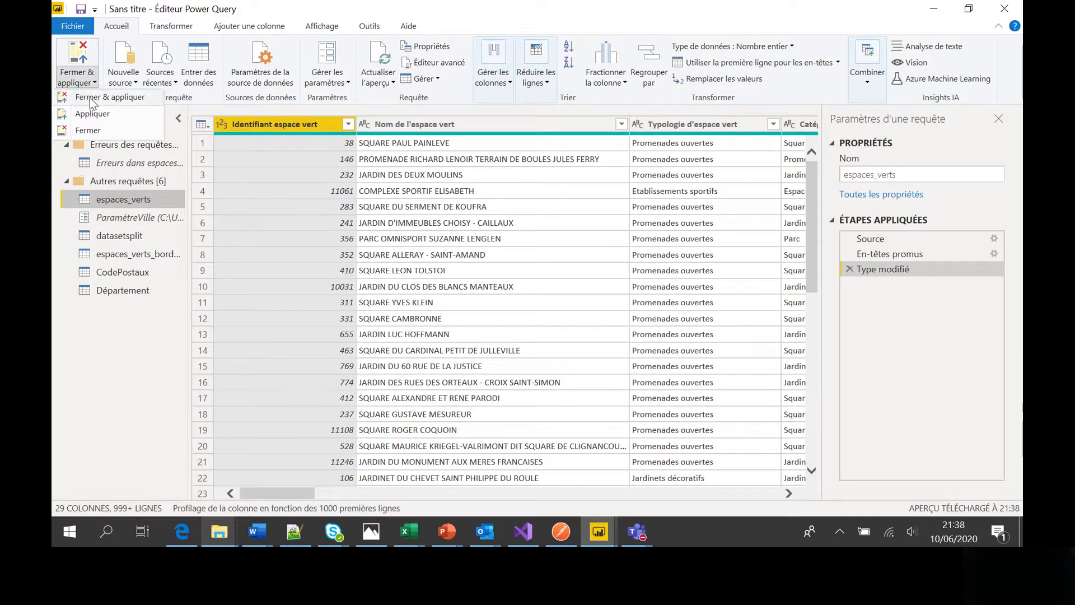
left_click(92, 101)
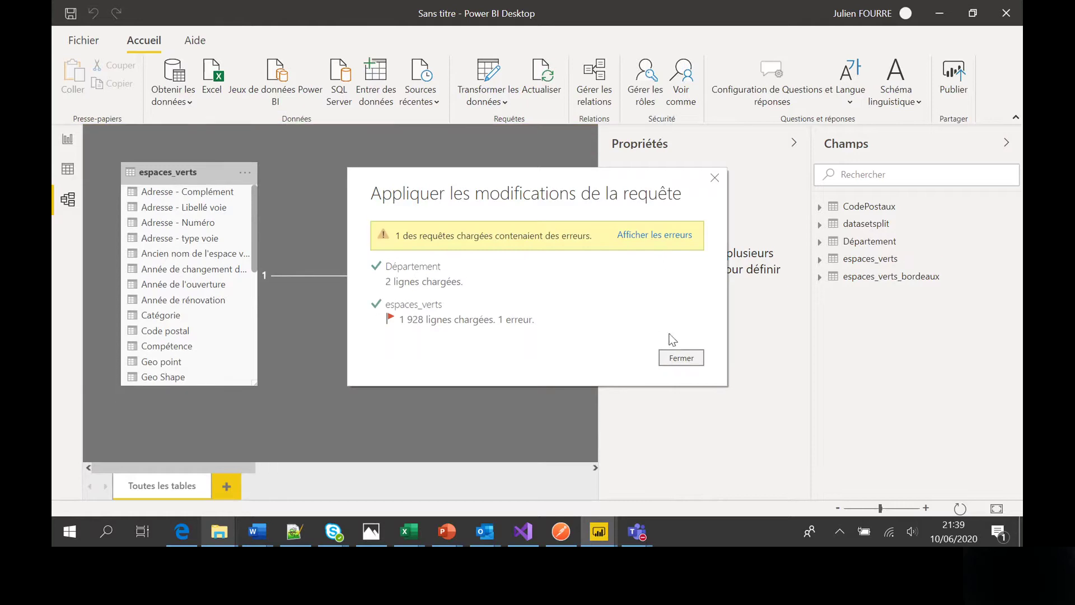
left_click(673, 357)
left_click(69, 177)
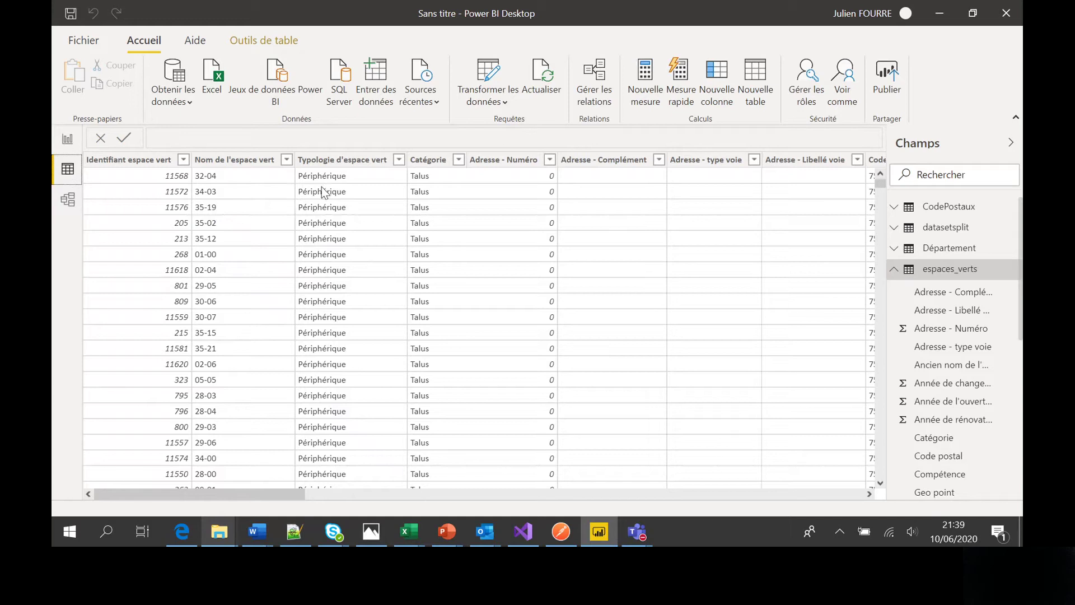
Step: Set ParamètreVille to the espaces_verts_bordeaux.csv path and apply the pending query changes
left_click(500, 104)
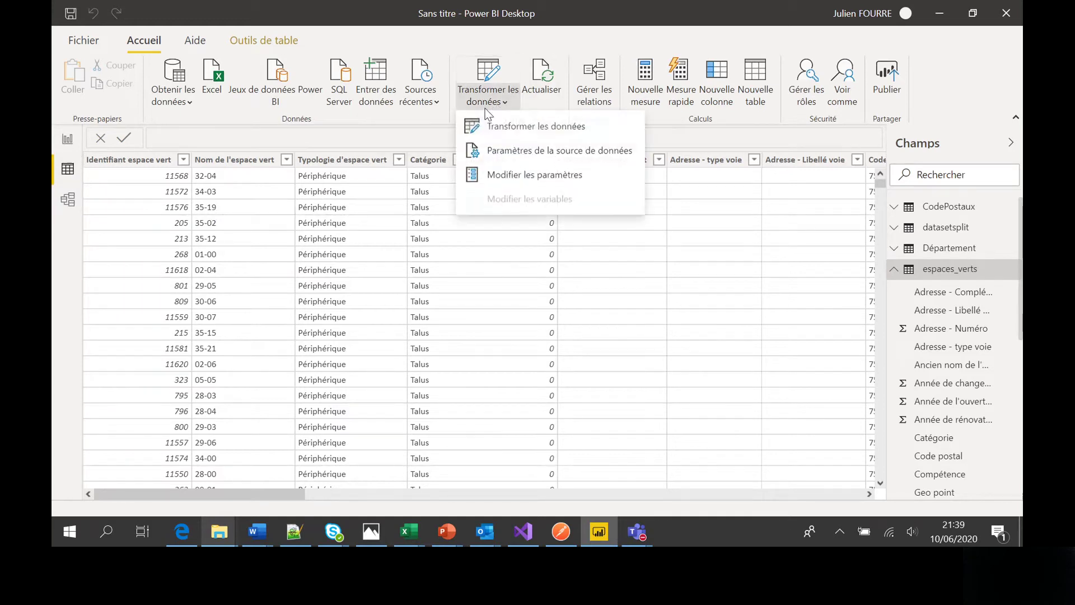
left_click(505, 175)
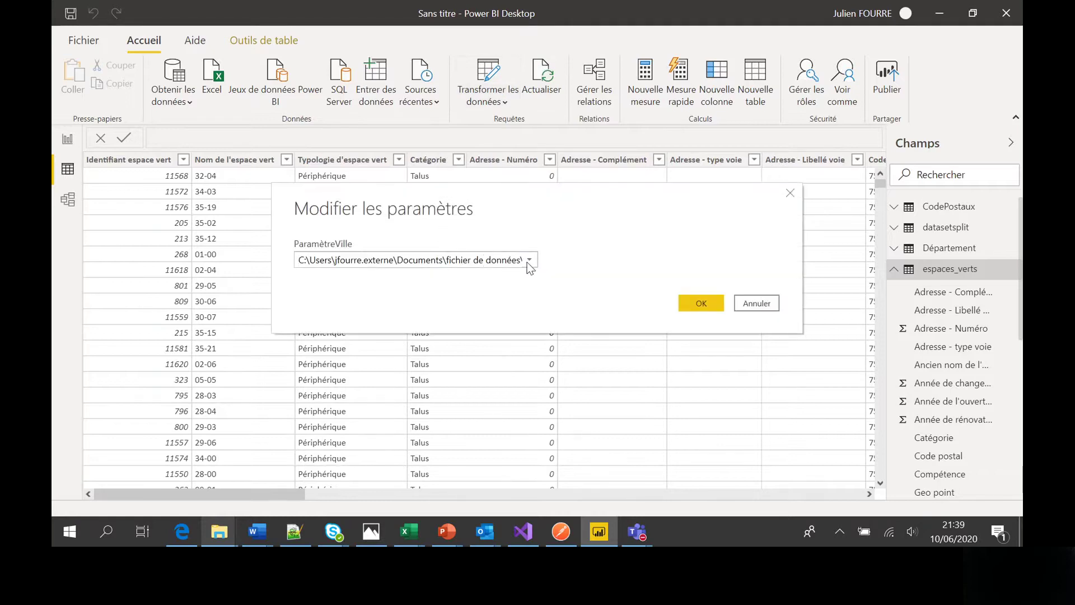
left_click(528, 261)
left_click(530, 287)
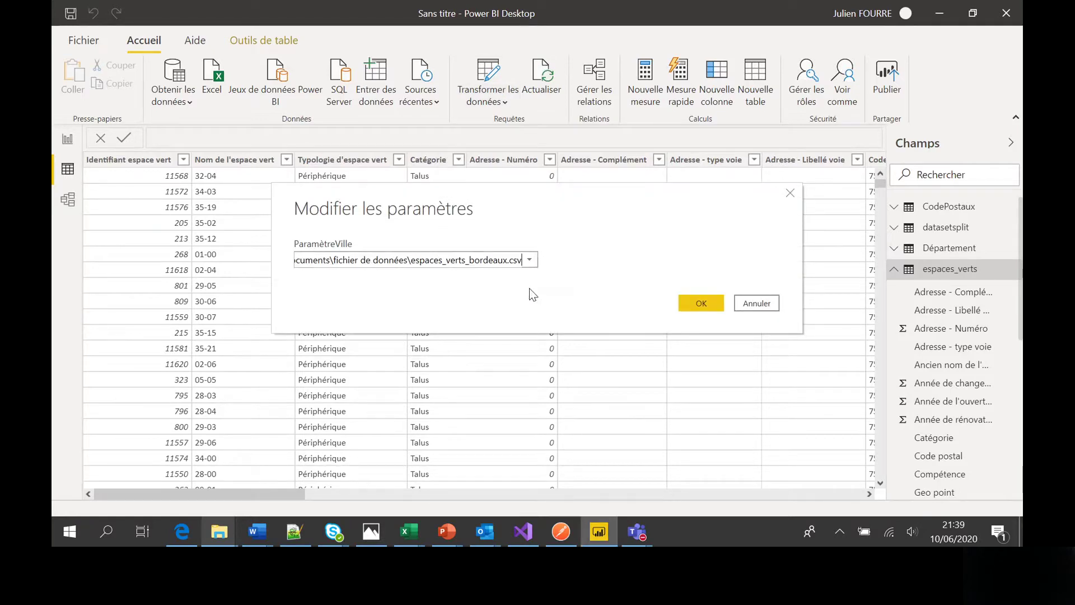
left_click(693, 303)
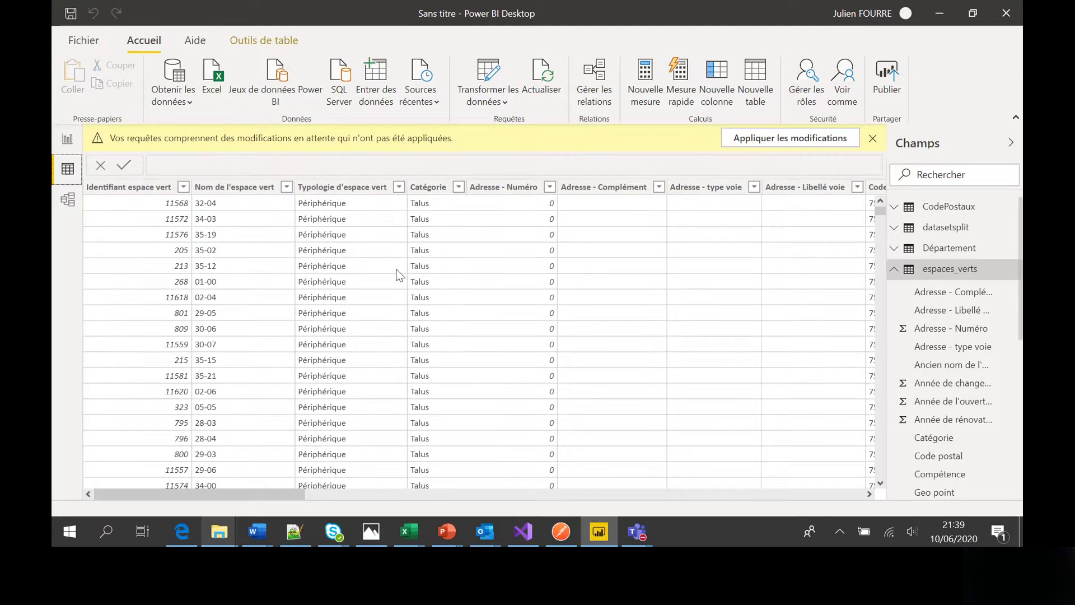
left_click(784, 144)
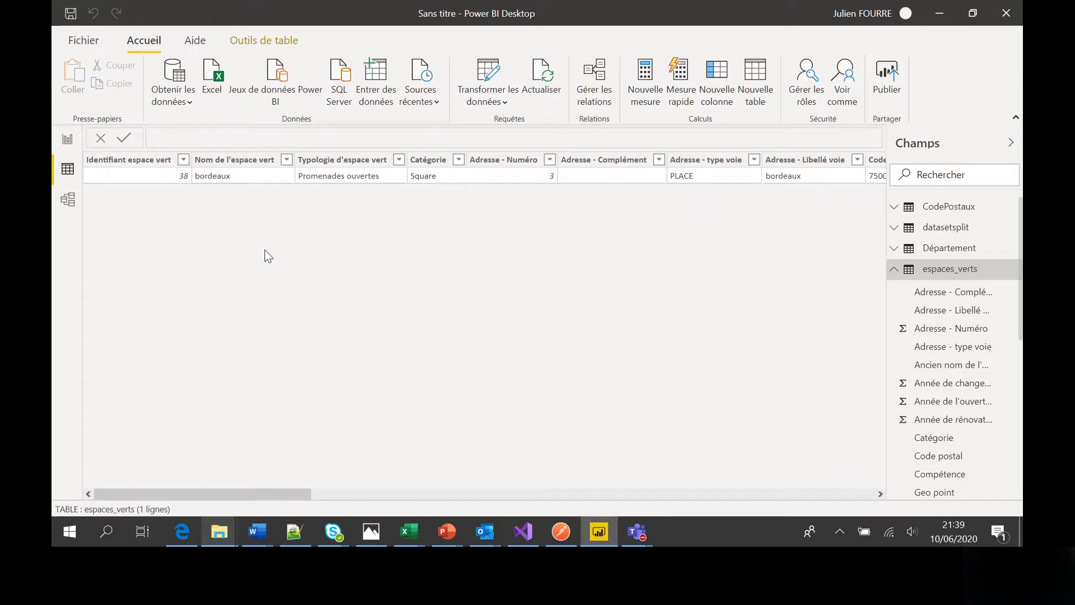
Step: Set ParamètreVille to the espaces_verts_Paris.csv path, apply the pending query changes, and close the load report
left_click(495, 110)
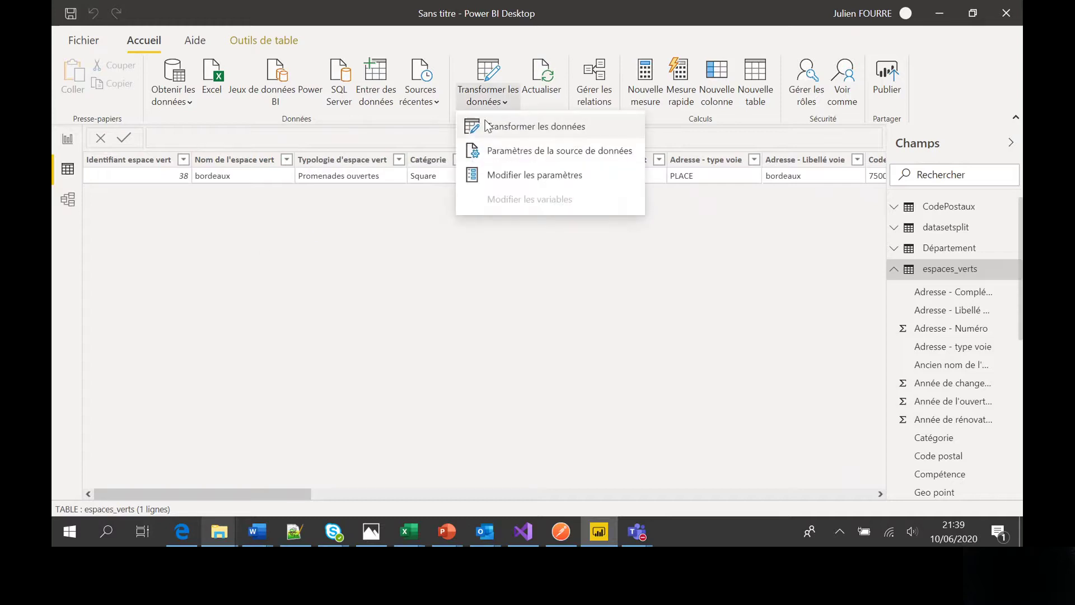
left_click(502, 178)
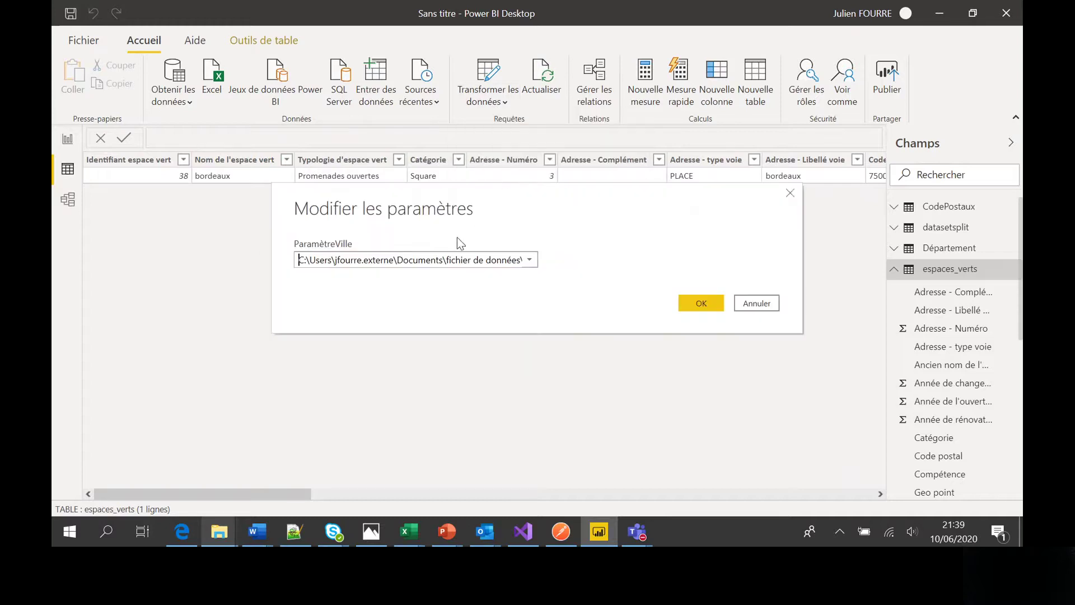
left_click(529, 260)
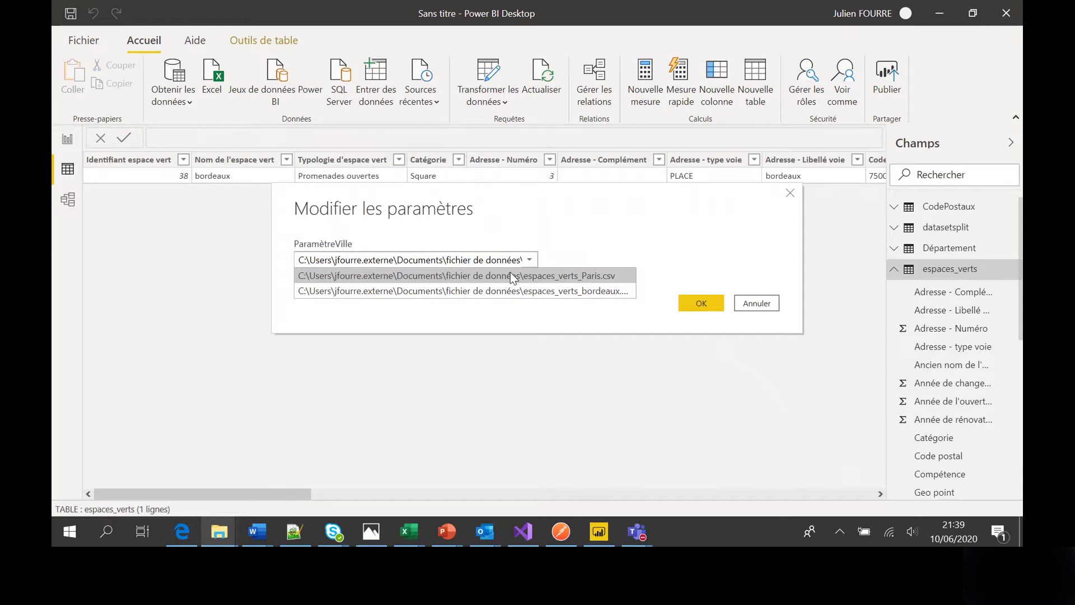
left_click(509, 274)
left_click(694, 306)
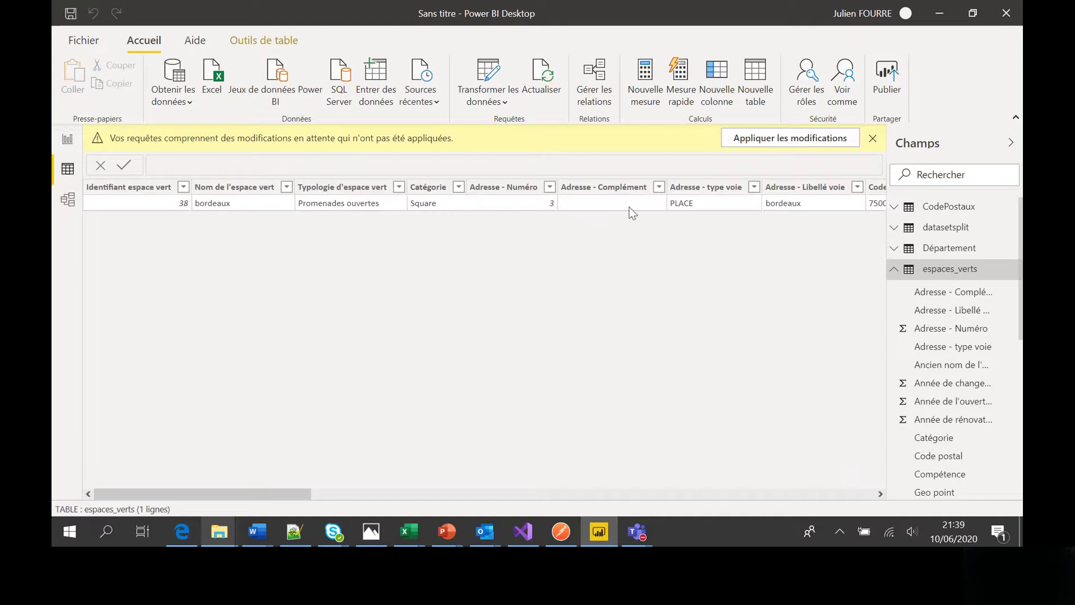
left_click(790, 137)
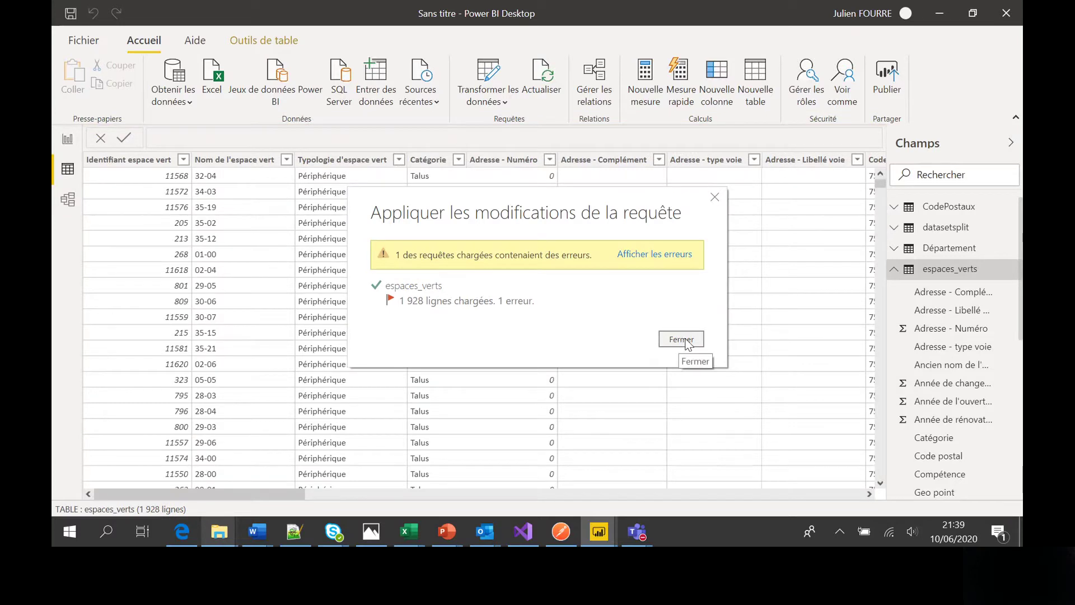
left_click(680, 339)
left_click(501, 325)
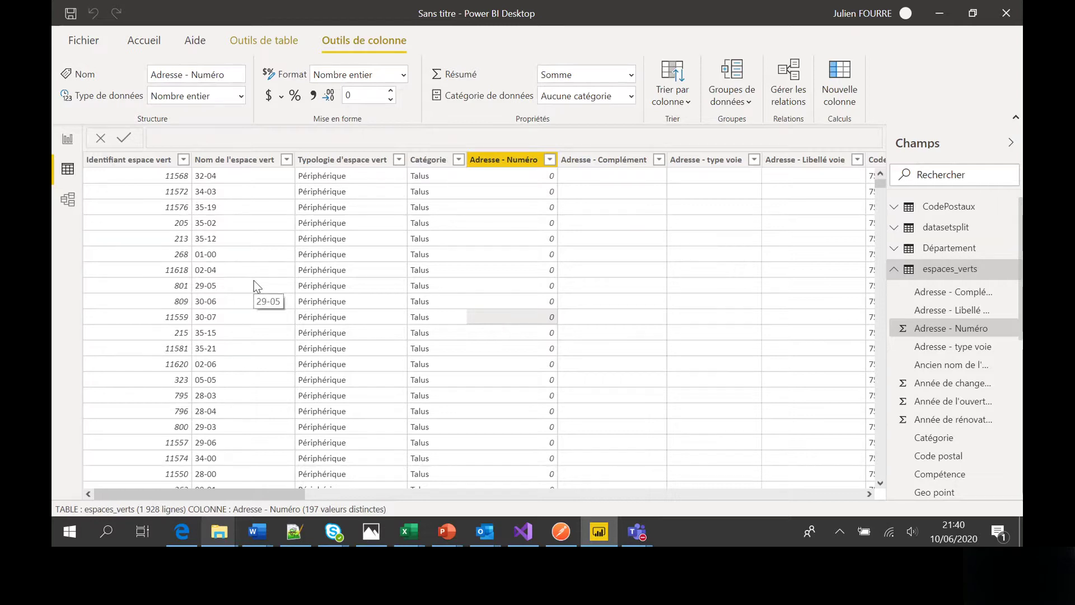
Step: Switch to the model view and open the query editor to transform the data
left_click(67, 206)
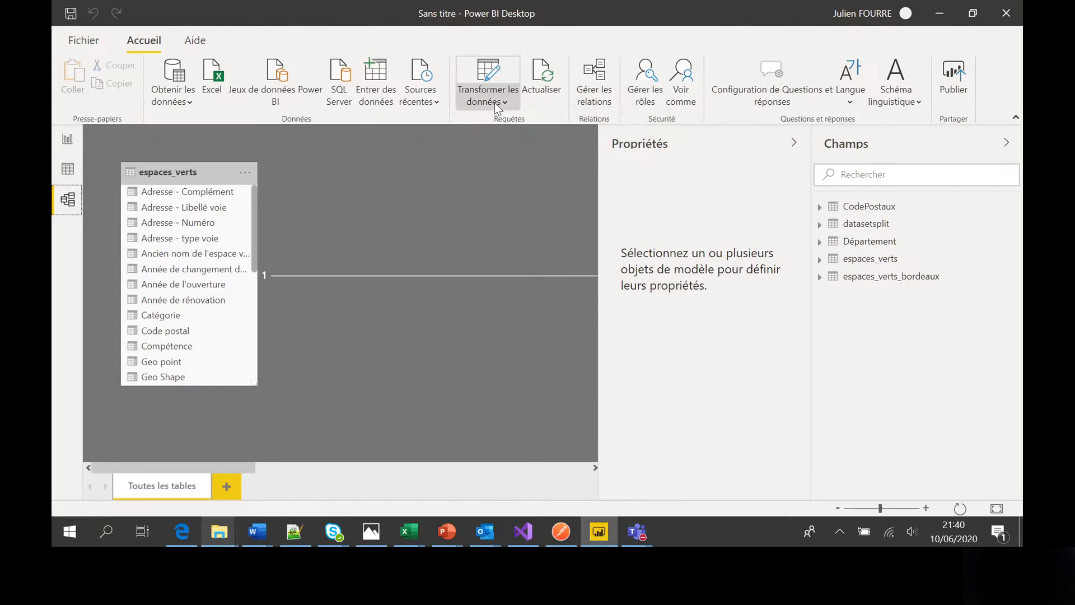
left_click(487, 100)
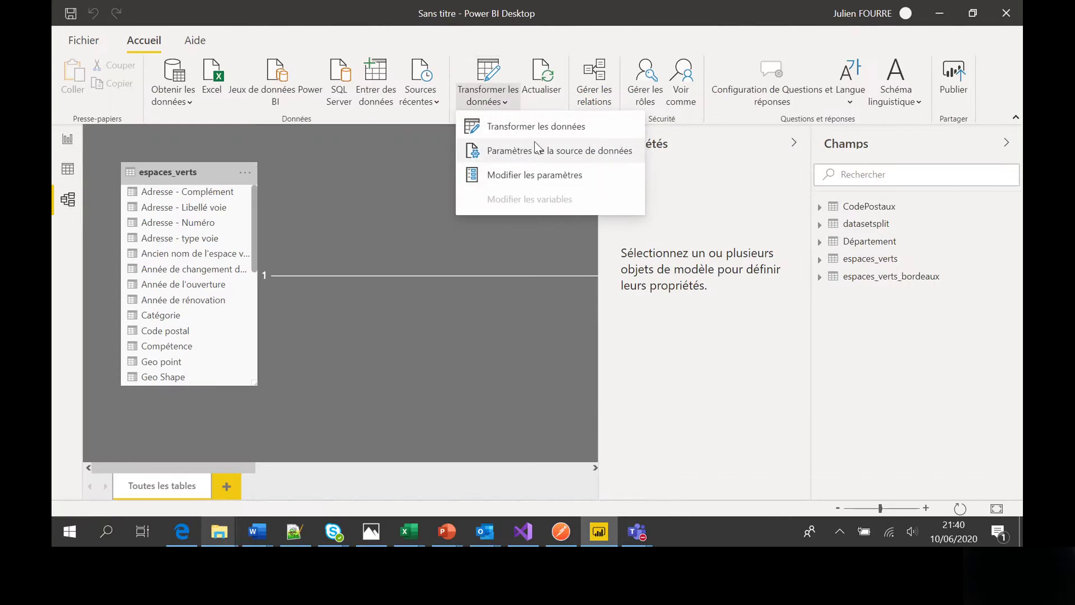
left_click(540, 127)
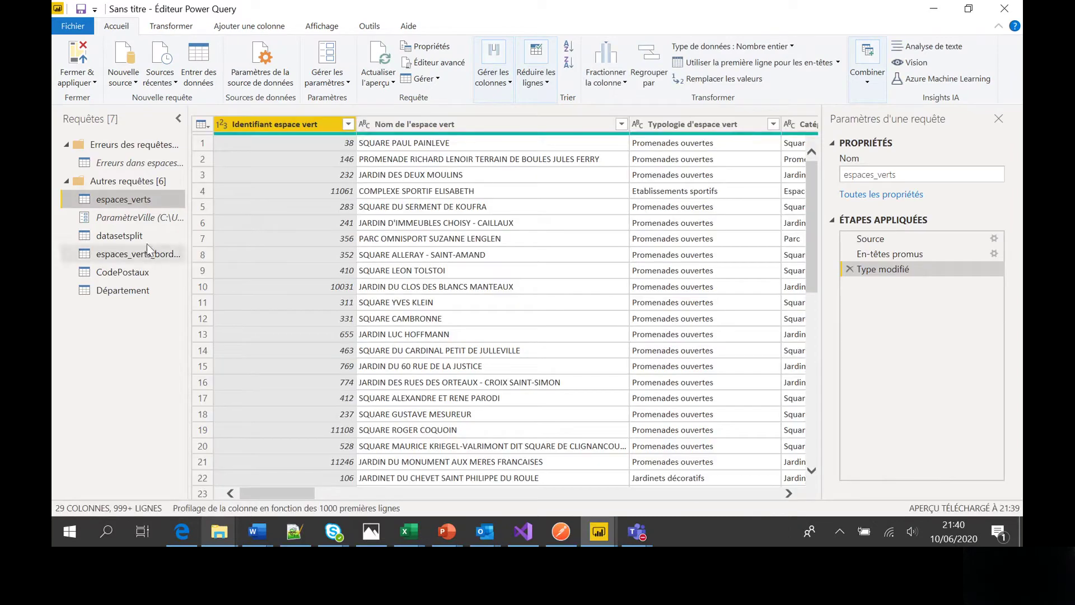
Step: Review the preview refresh options and the query properties of espaces_verts, and leave the properties without saving
left_click(391, 90)
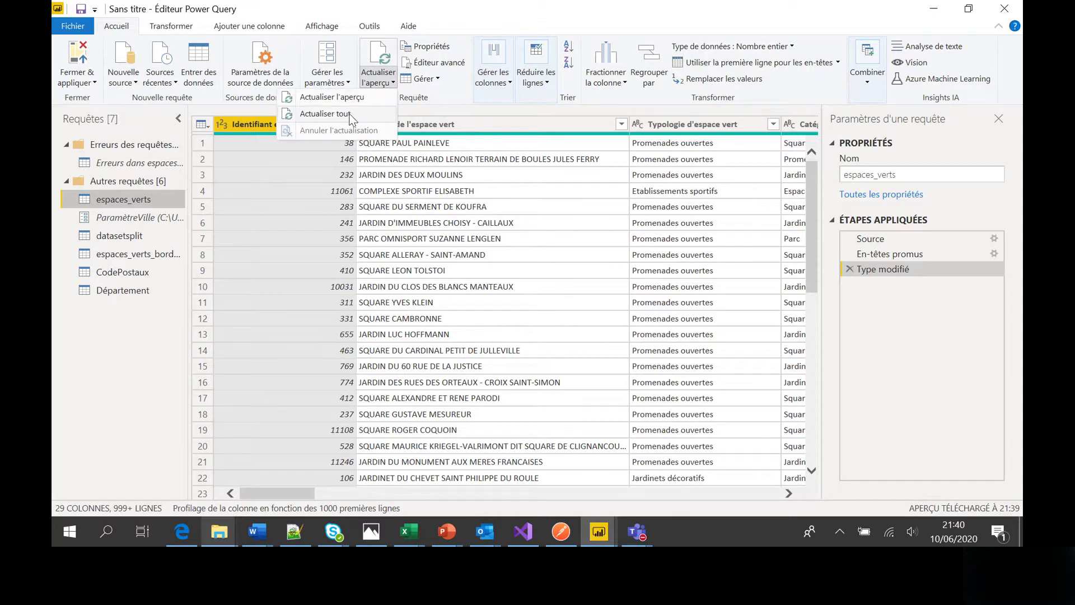
left_click(451, 14)
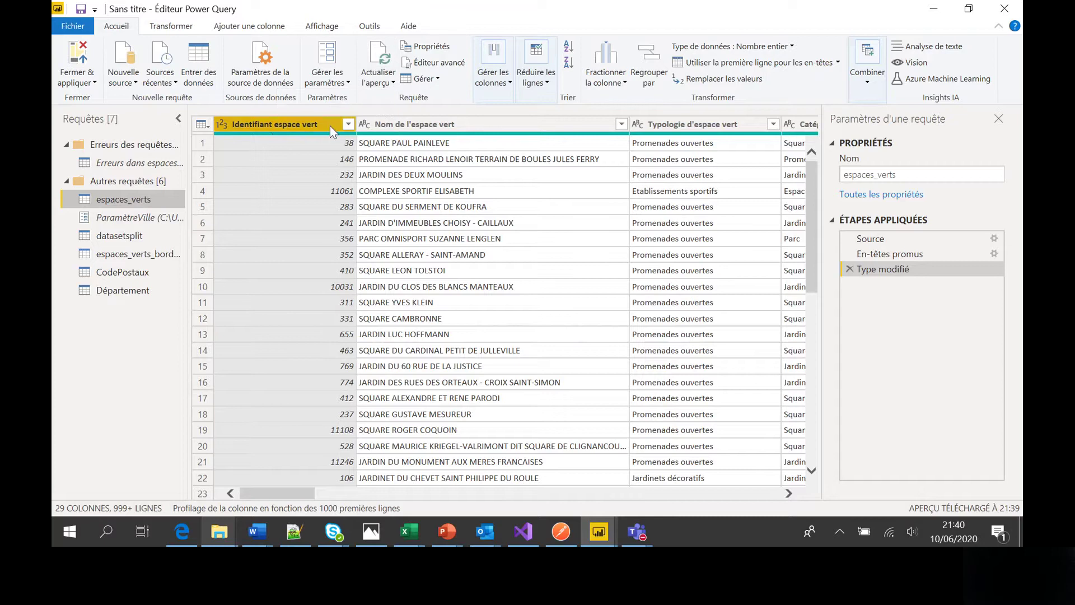
left_click(390, 85)
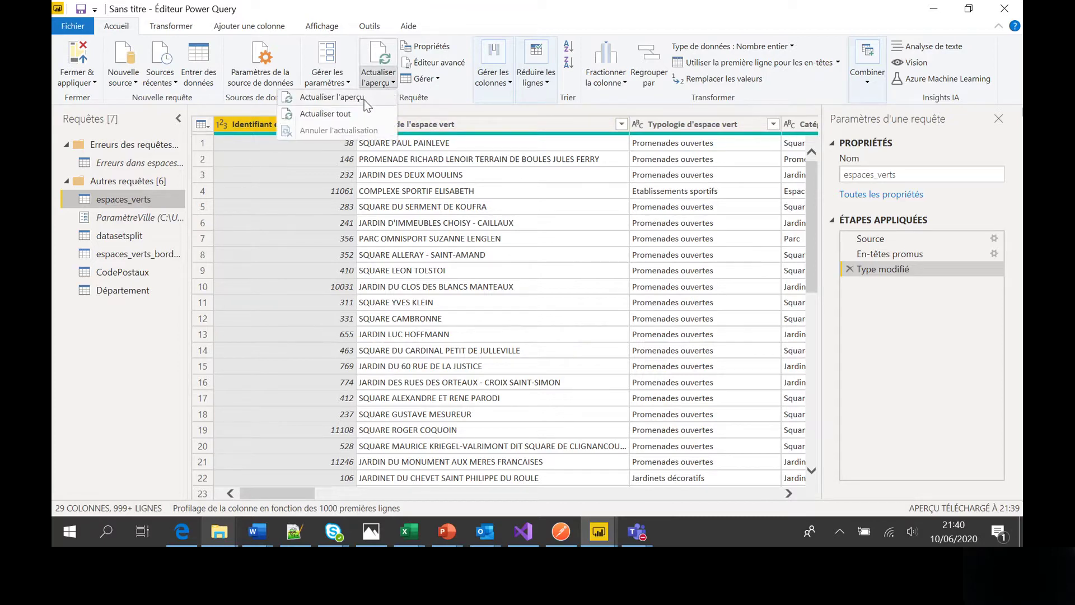
left_click(462, 17)
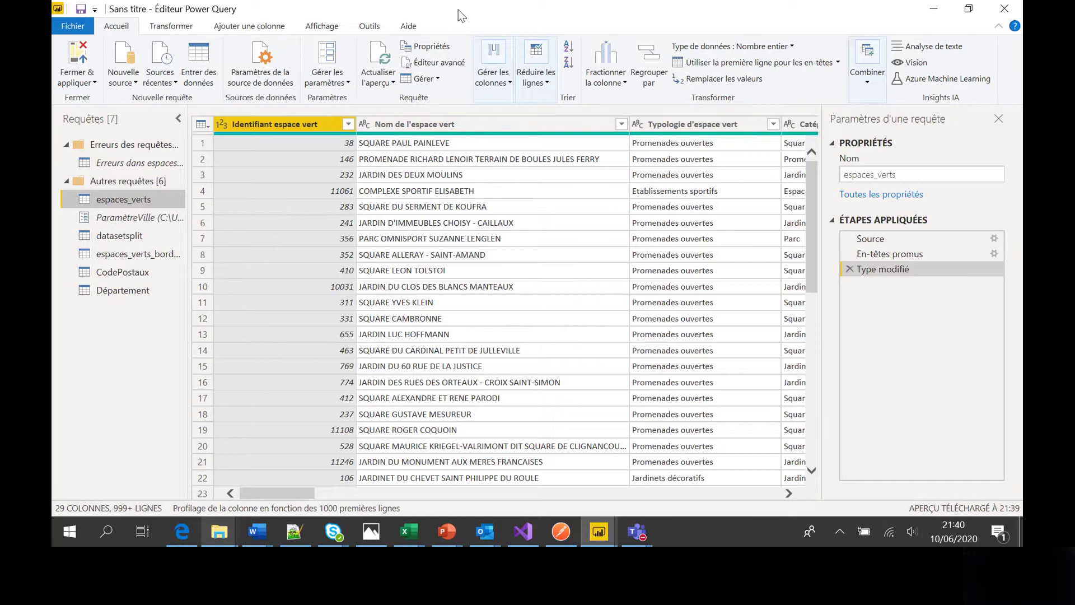
left_click(415, 124)
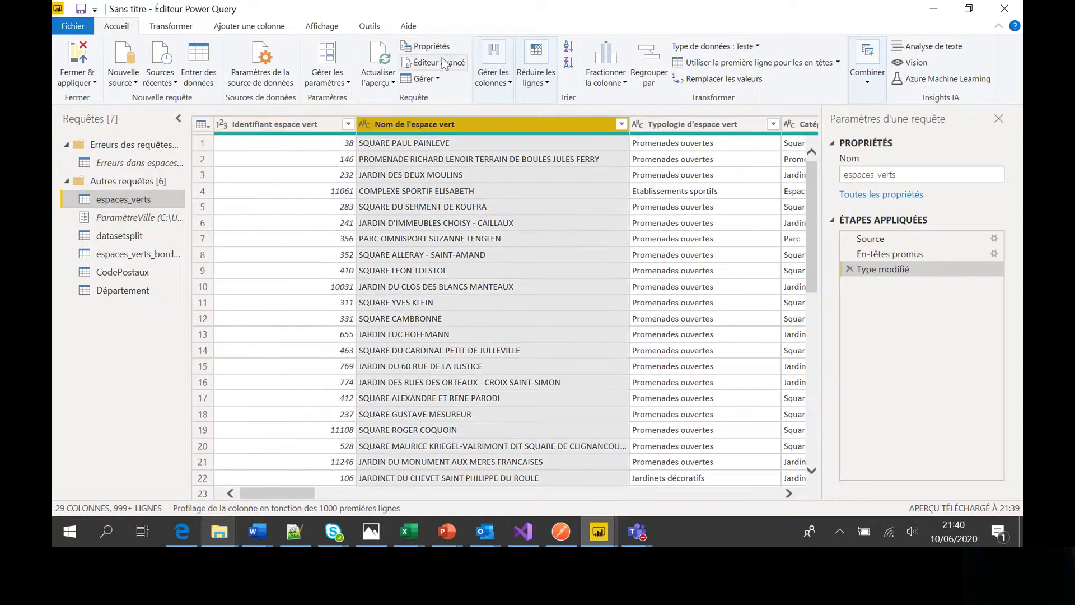
left_click(434, 49)
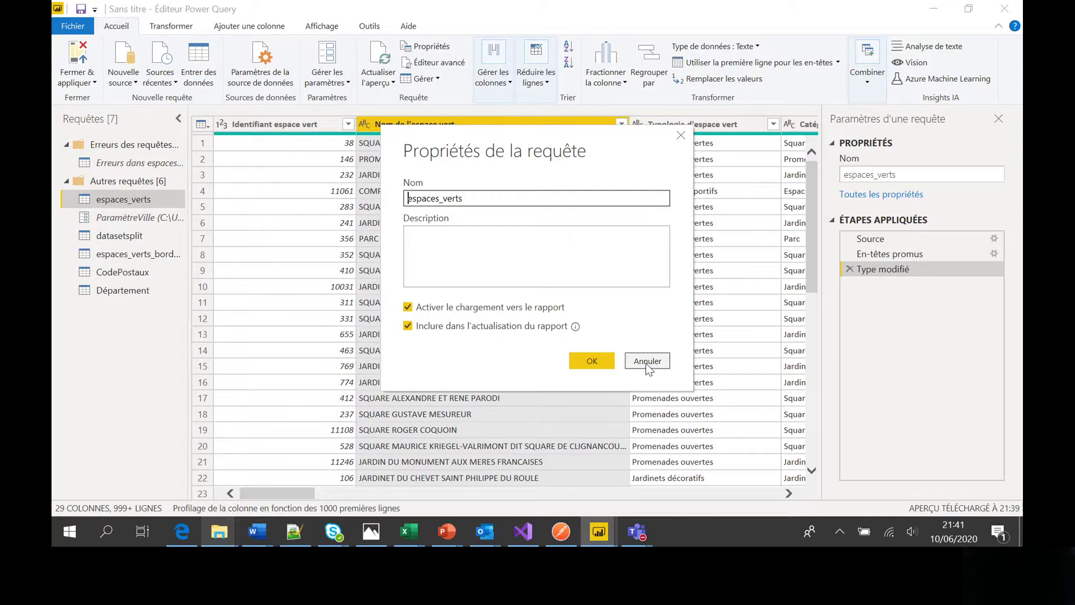
left_click(648, 361)
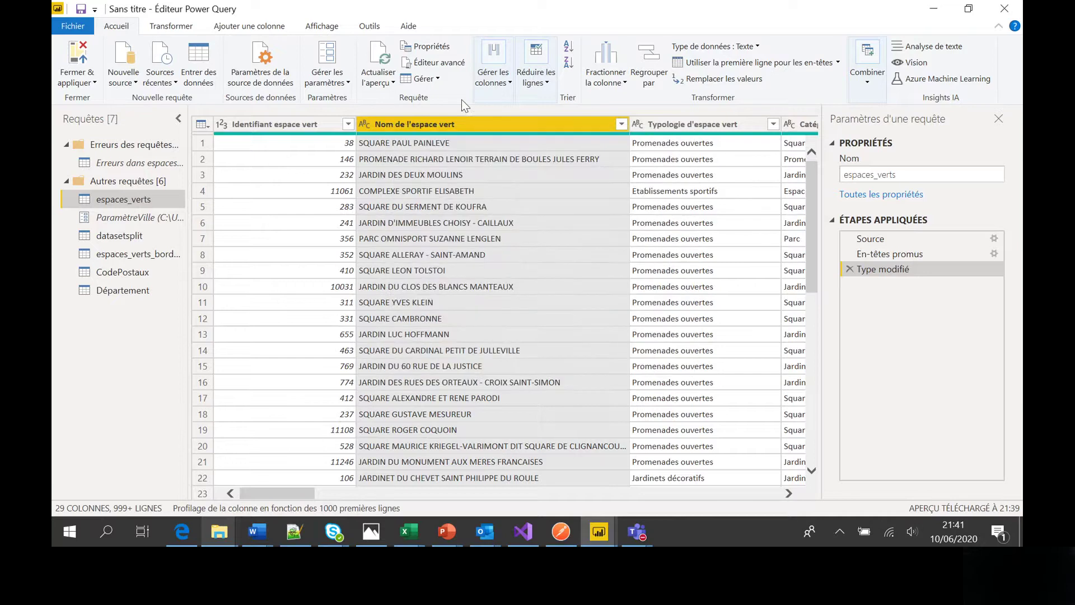
Step: Examine the M code of espaces_verts in the advanced editor, including its source encoding and type-change lines, and leave without saving
left_click(455, 65)
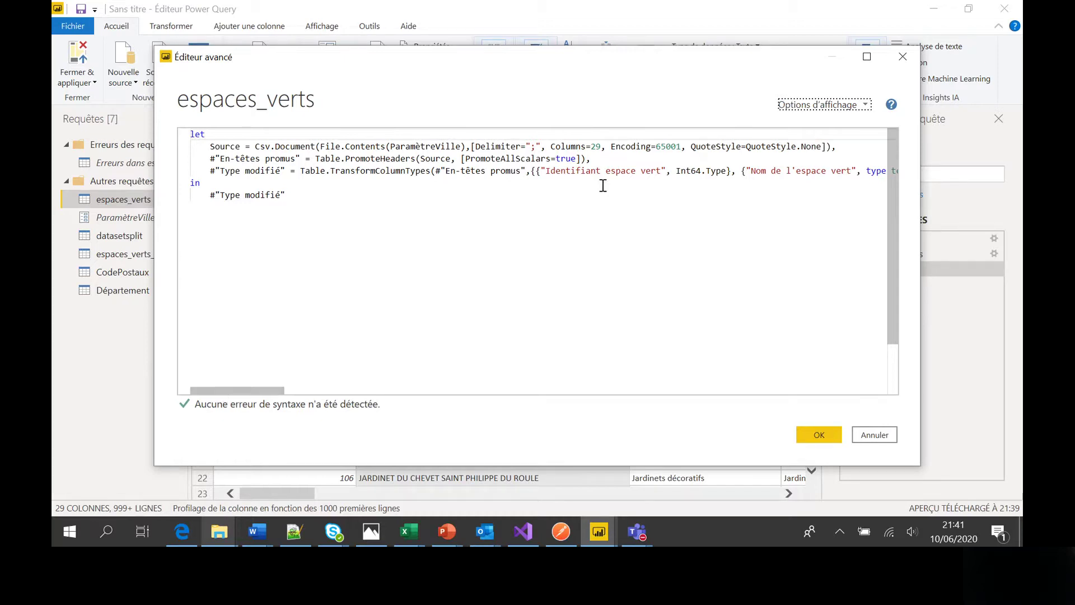
double_click(674, 147)
mouse_move(279, 394)
left_mouse_down()
mouse_move(308, 395)
mouse_move(277, 395)
left_mouse_up()
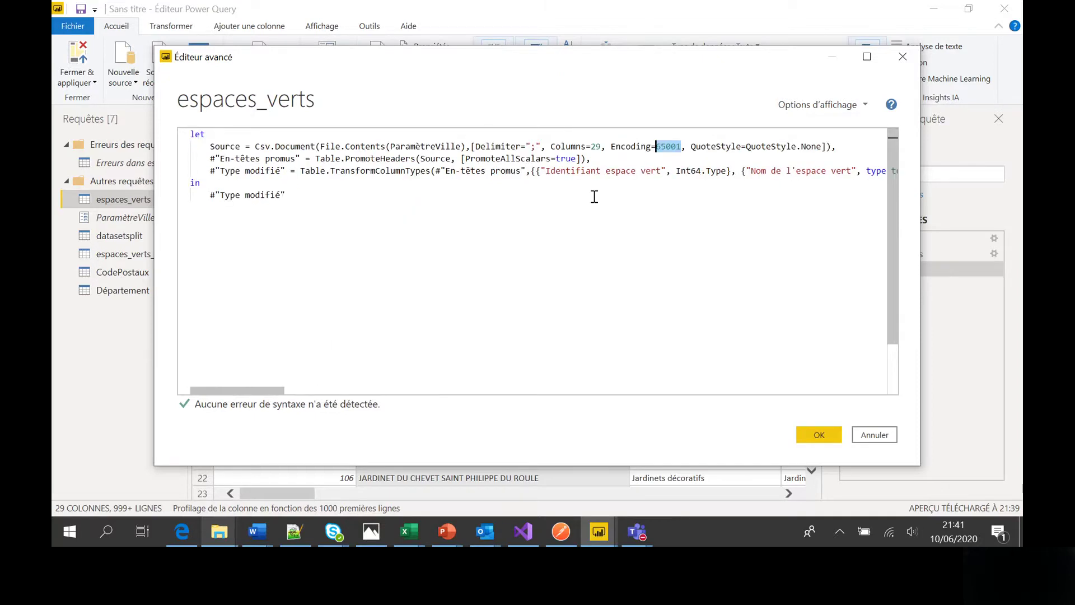
left_click_drag(451, 172, 510, 171)
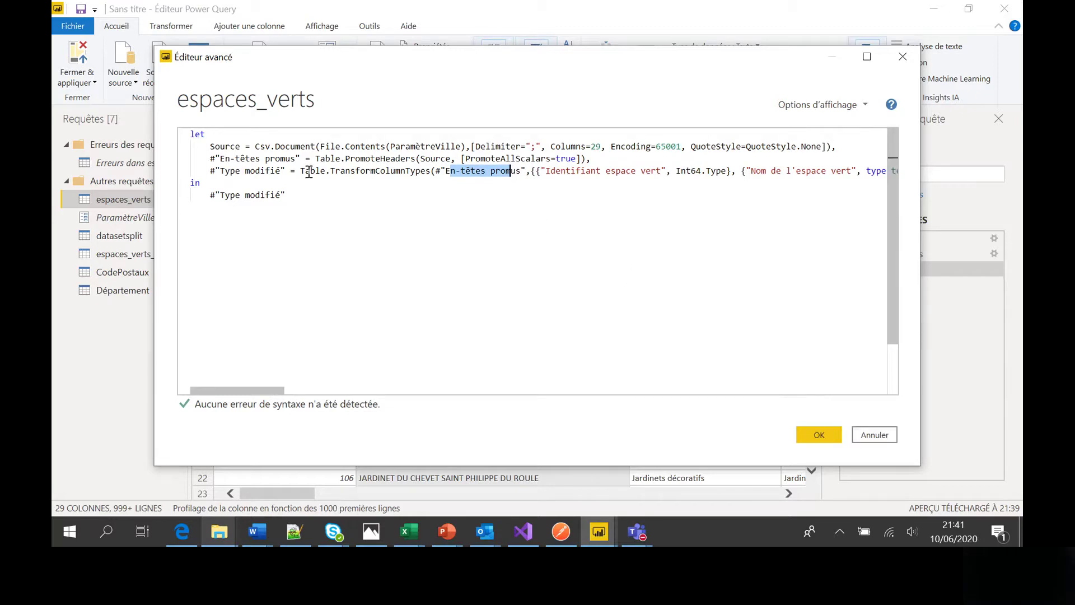
left_click(874, 435)
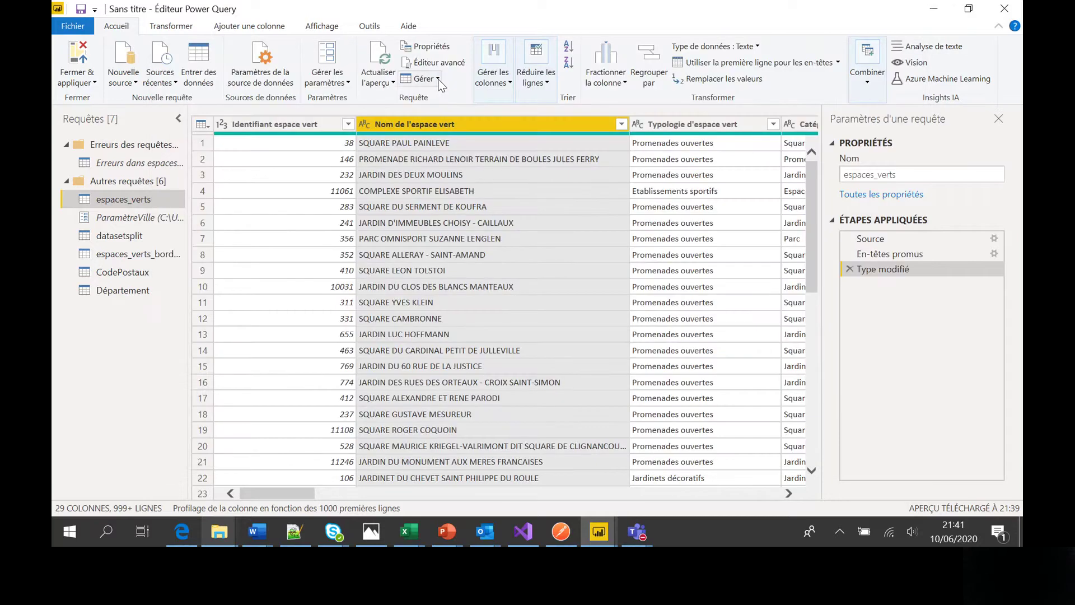
Step: Review the query management options and duplicate the espaces_verts query
left_click(438, 81)
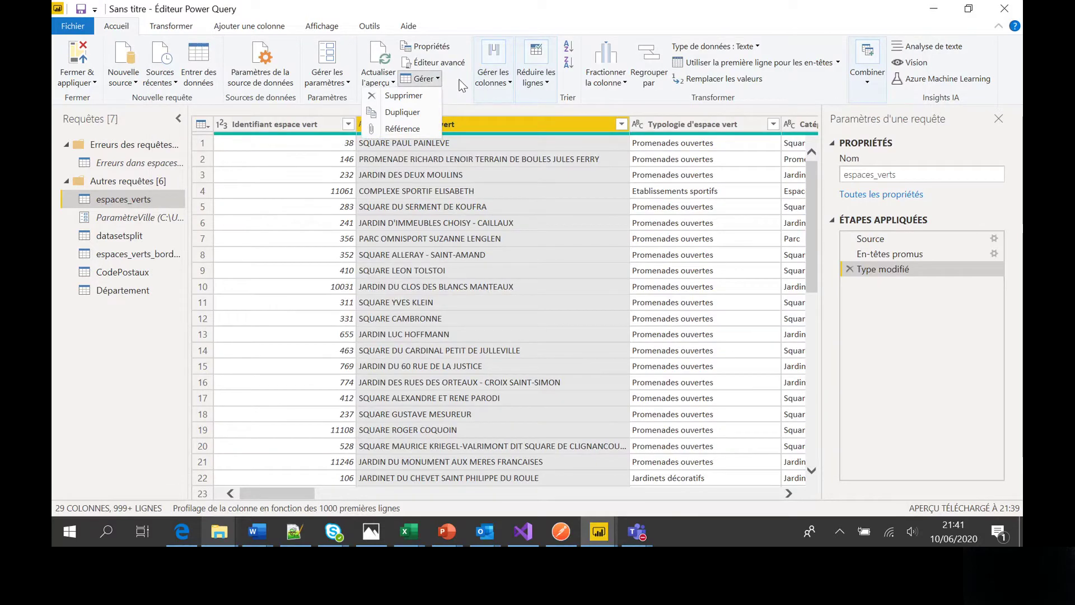
left_click(463, 85)
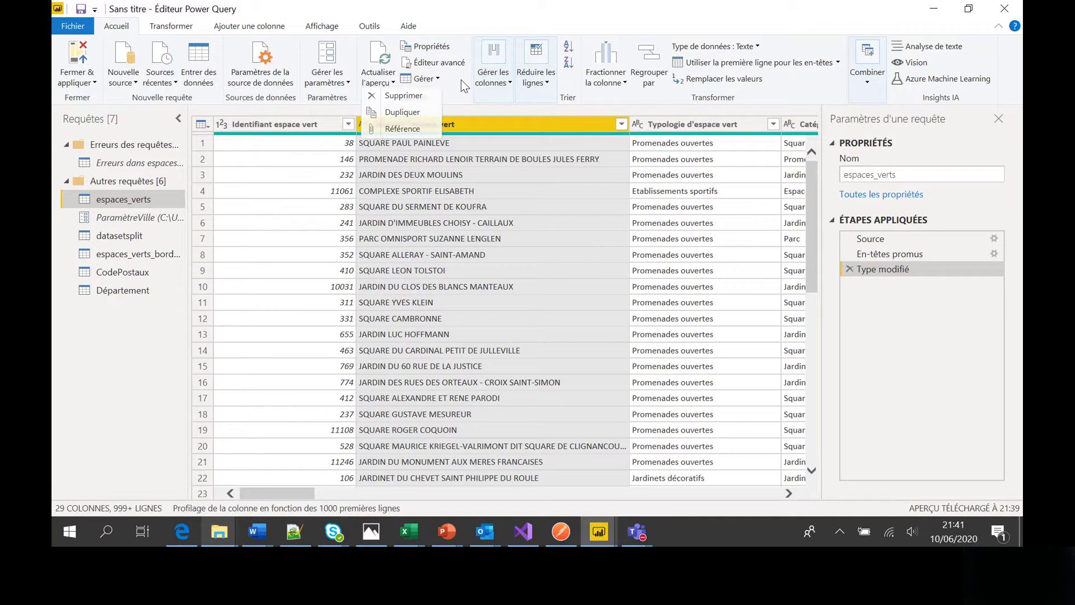
left_click(439, 81)
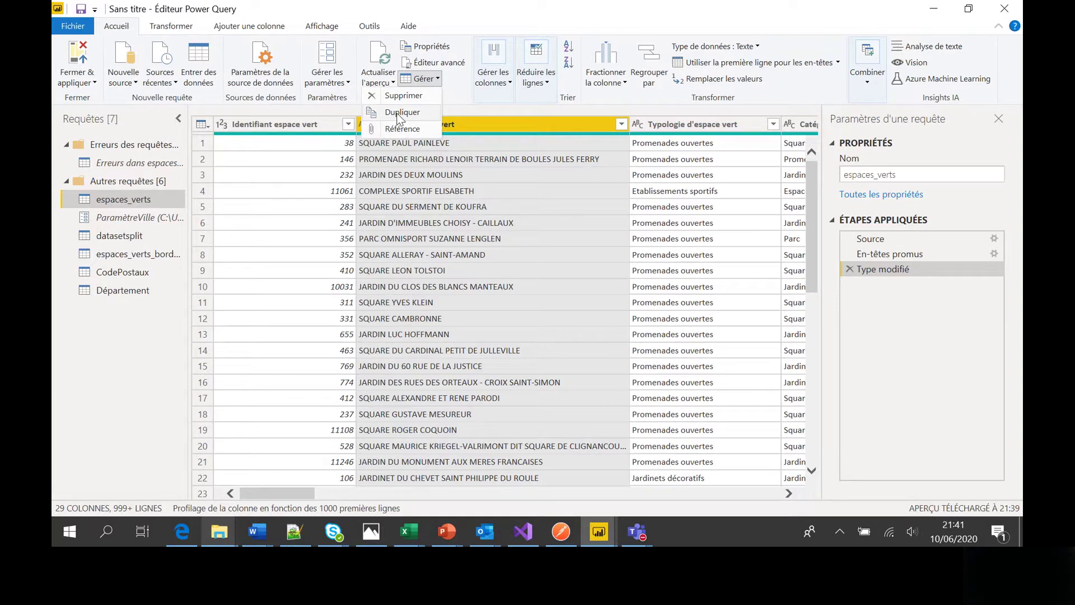
left_click(398, 113)
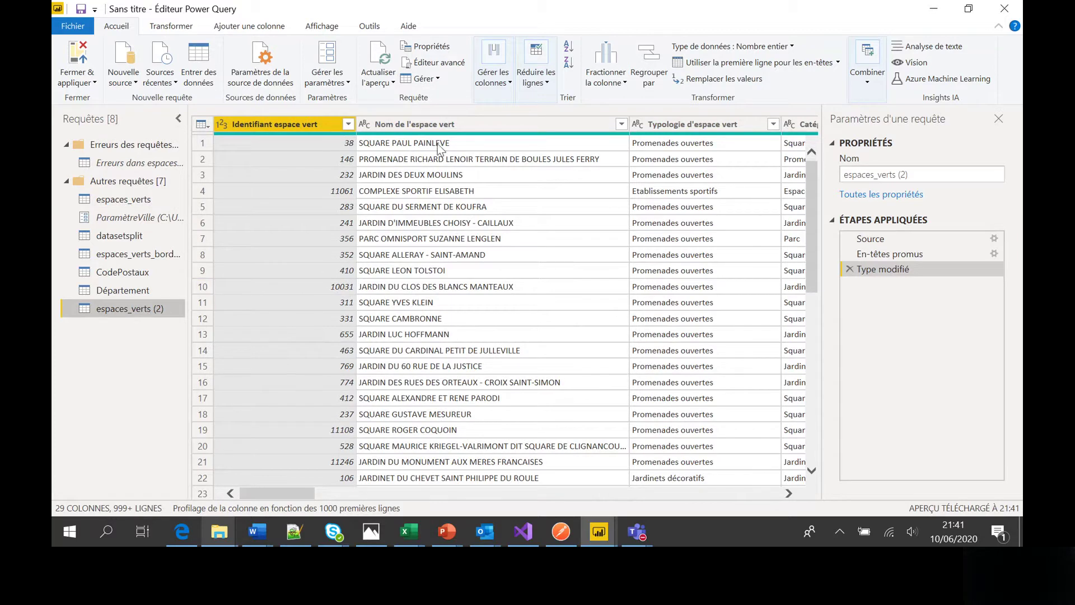
Step: Remove the Nom de l'espace vert column from the duplicated query and compare the duplicate with the original espaces_verts query
left_click(428, 128)
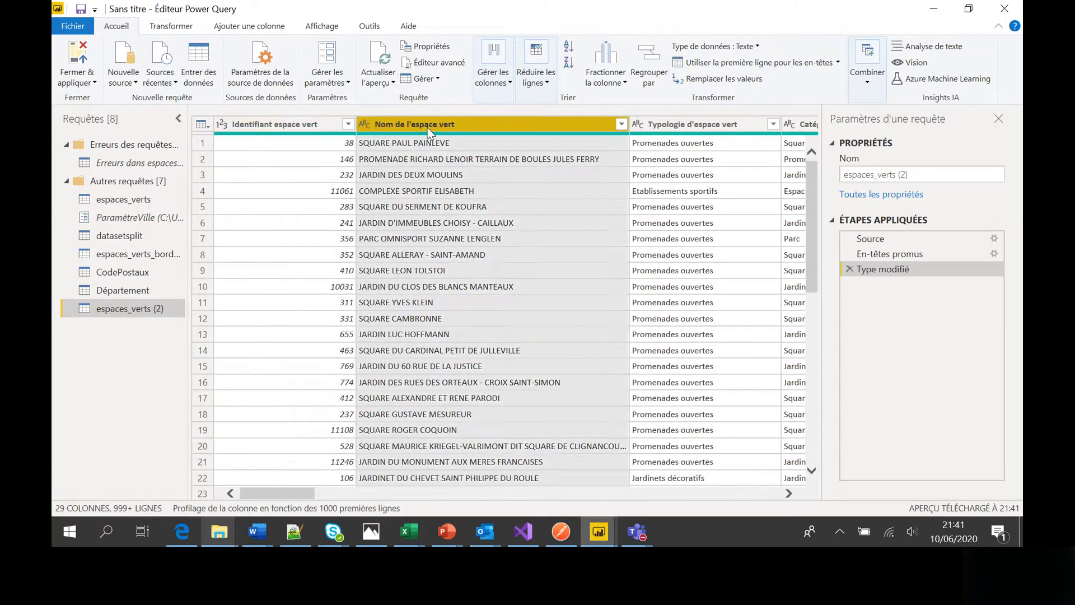
right_click(428, 131)
left_click(456, 157)
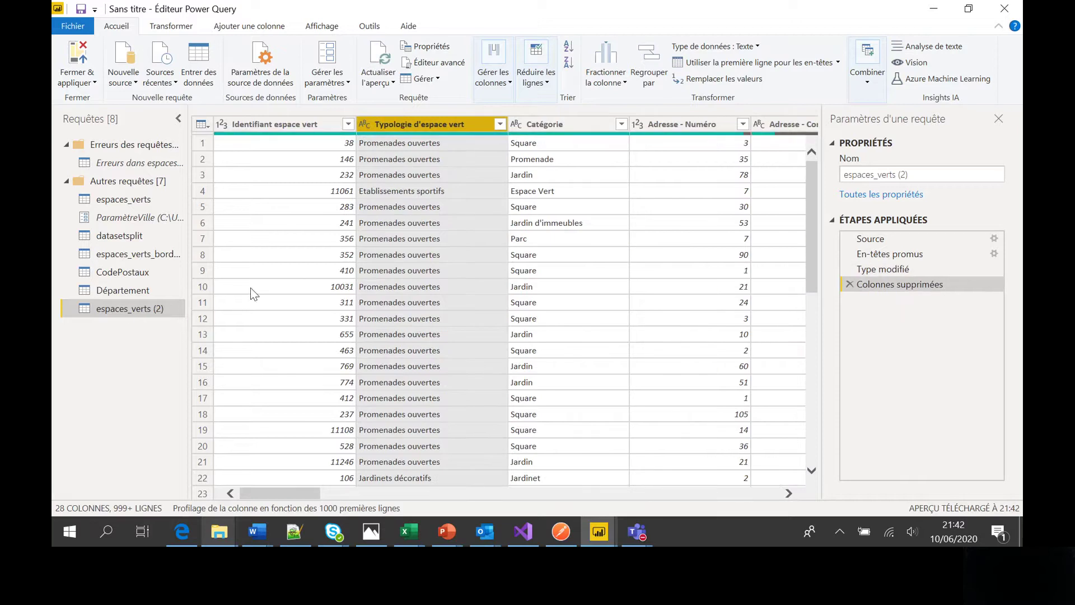
left_click(137, 202)
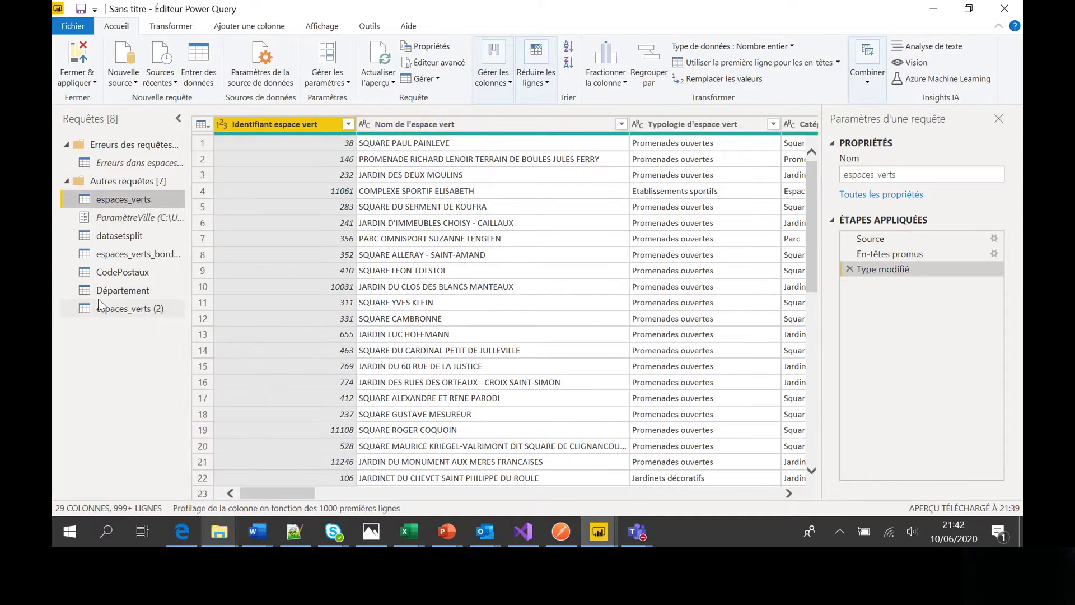
left_click(122, 308)
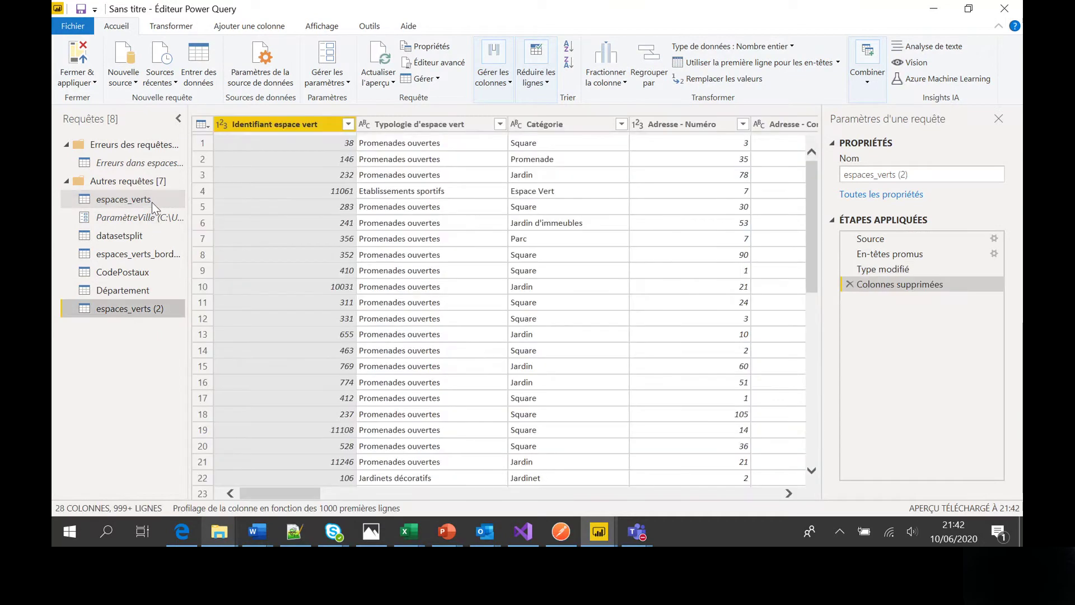
Step: Create a new query that references the original espaces_verts query
left_click(153, 203)
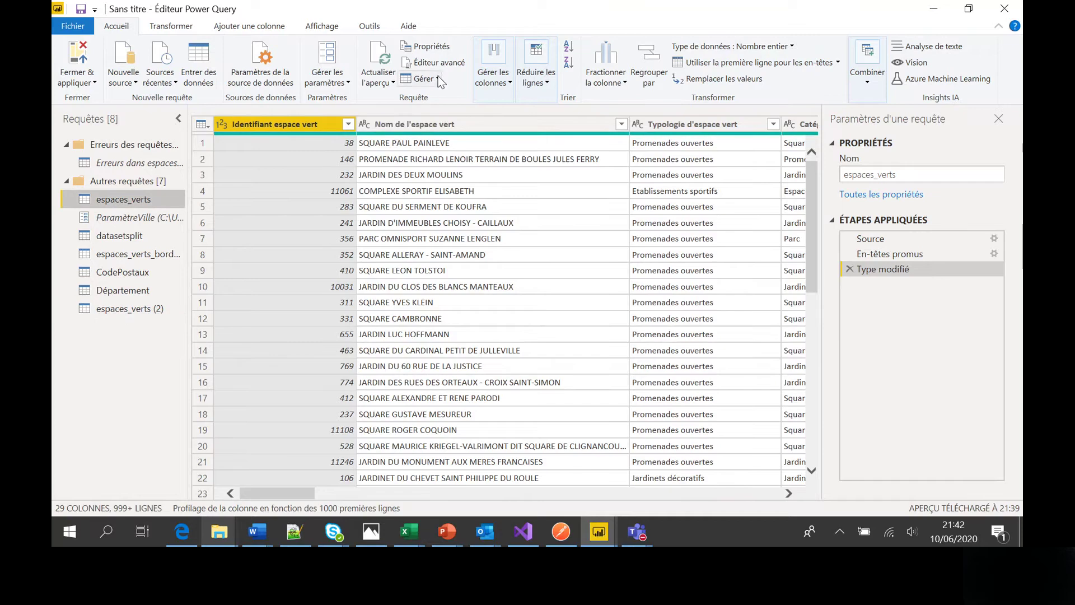
left_click(439, 80)
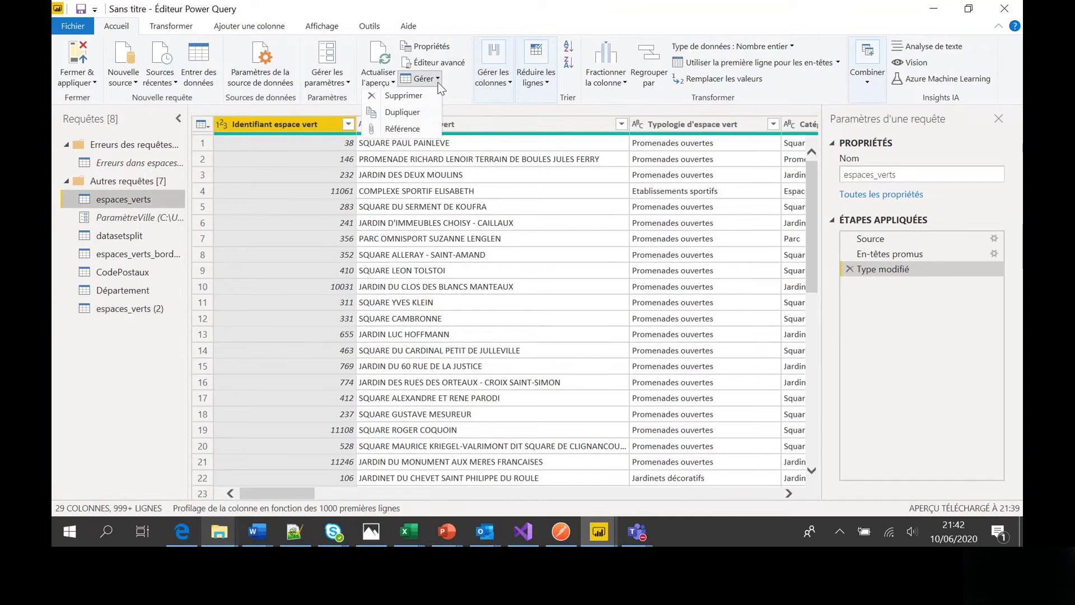
left_click(403, 129)
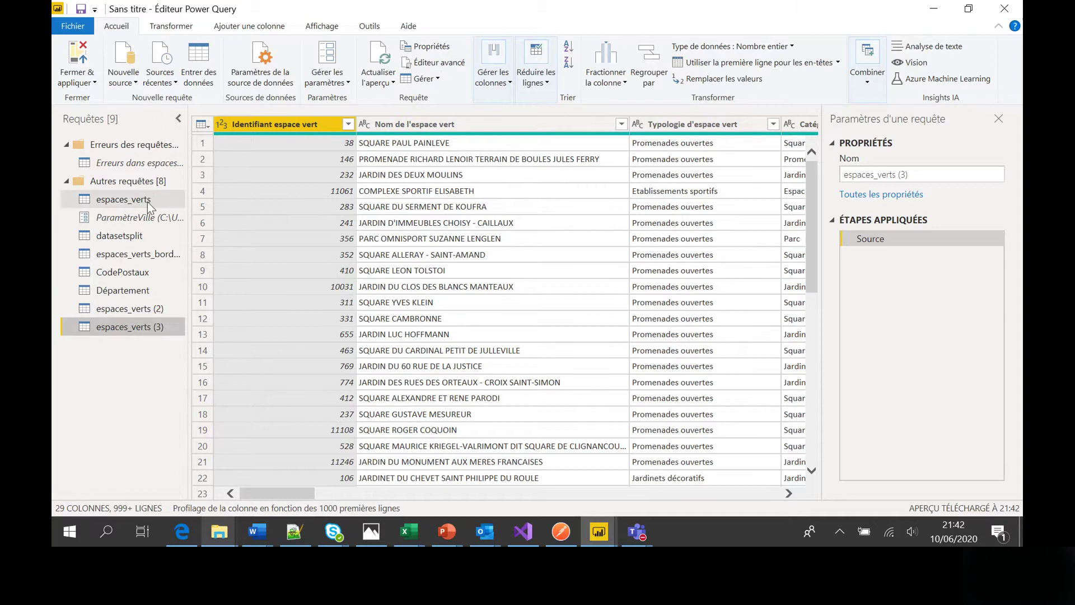
Step: Remove the Nom de l'espace vert column from the original espaces_verts query and check the columns of the referencing query
left_click(124, 199)
left_click(436, 127)
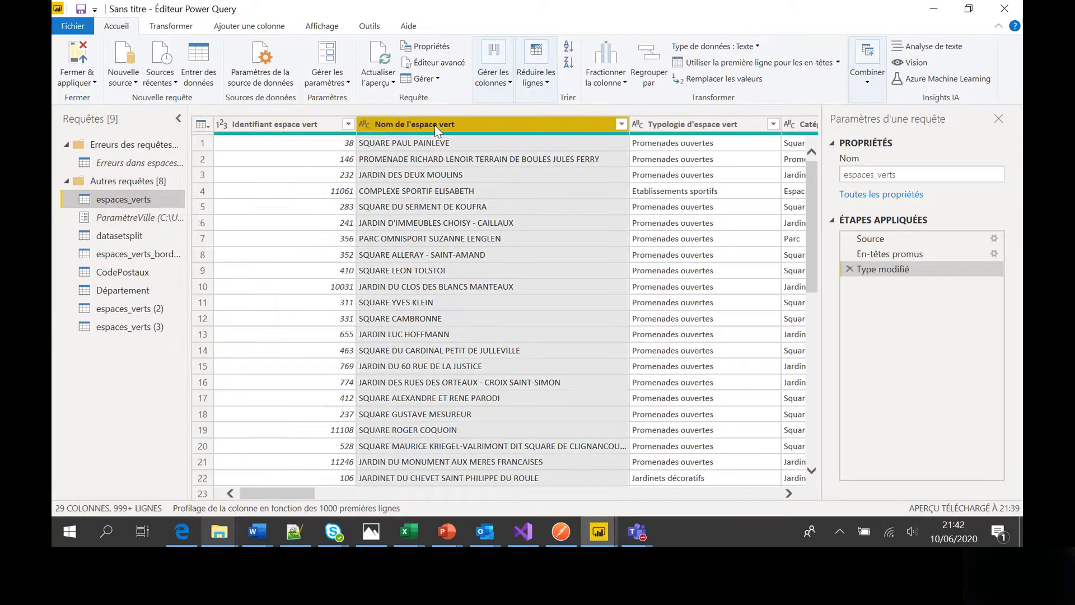
right_click(436, 129)
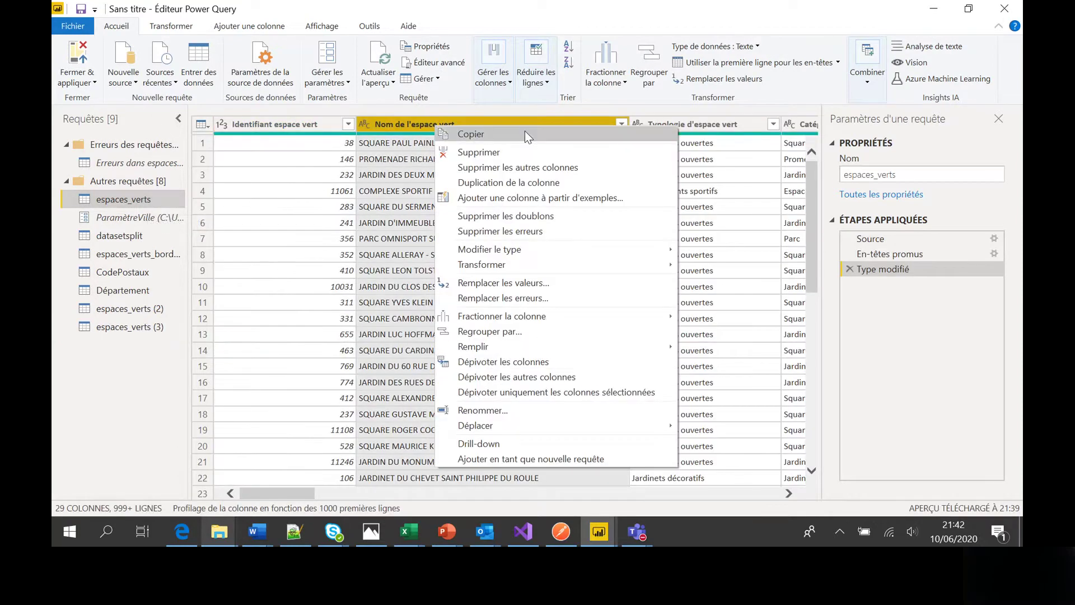
left_click(519, 152)
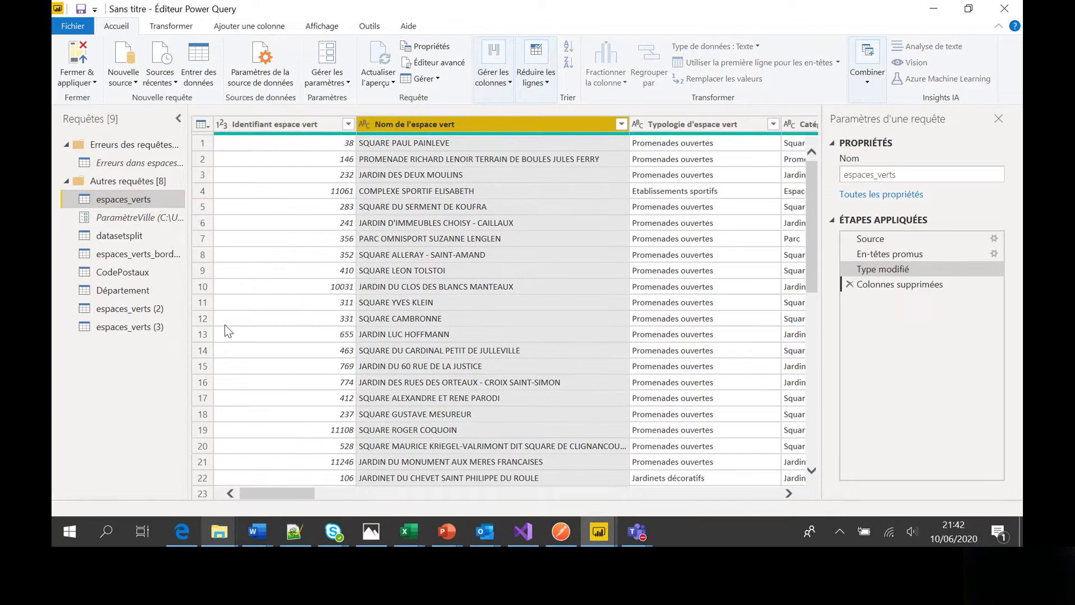
left_click(145, 331)
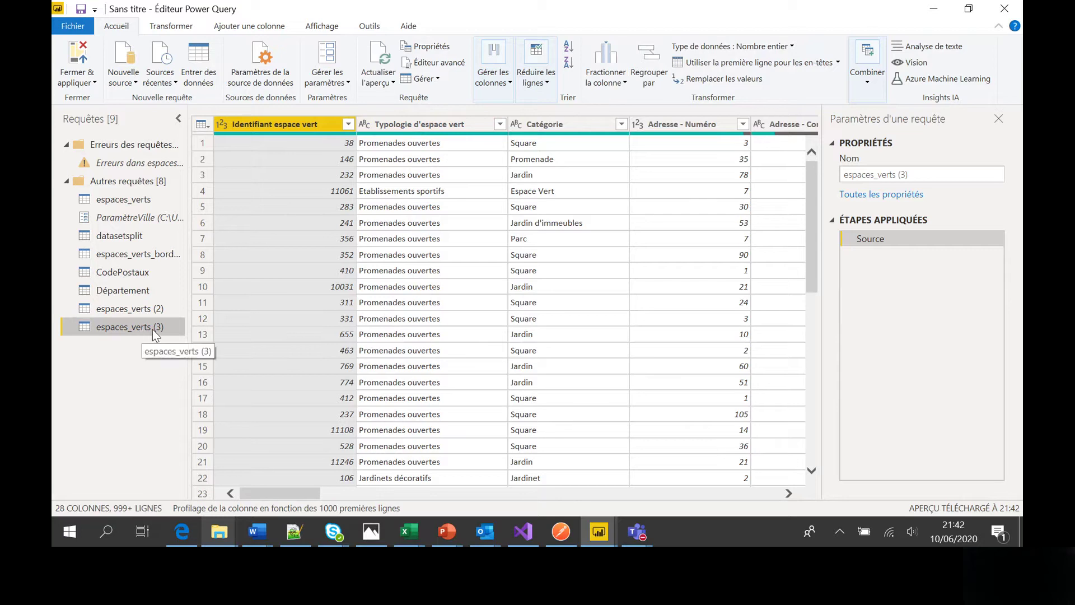
Step: Delete the duplicated query espaces_verts (2) and the referencing query espaces_verts (3)
left_click(142, 203)
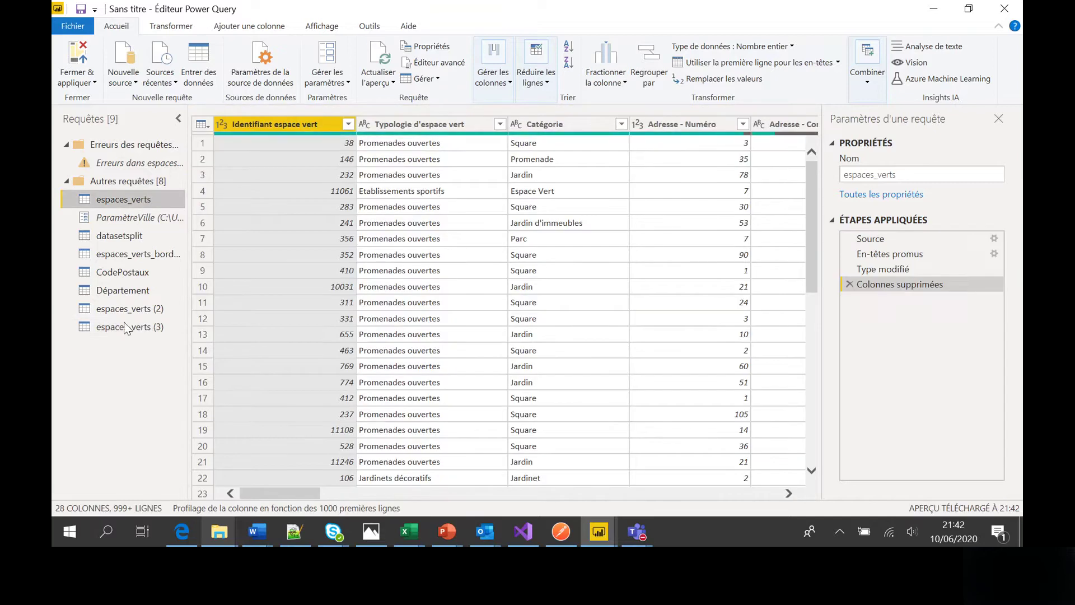
left_click(127, 329)
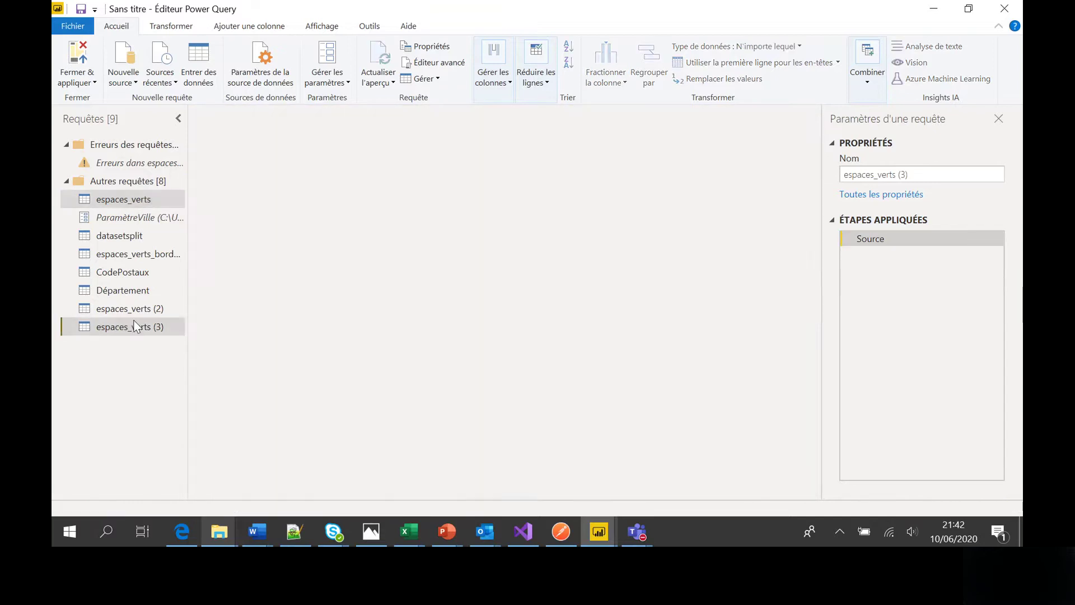
left_click(137, 313)
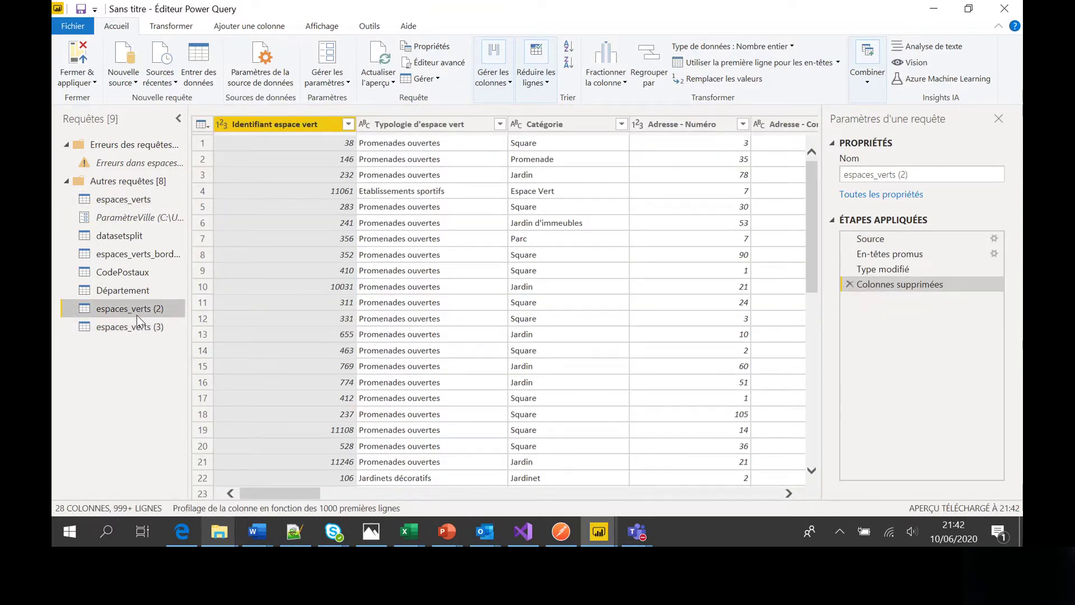
right_click(136, 314)
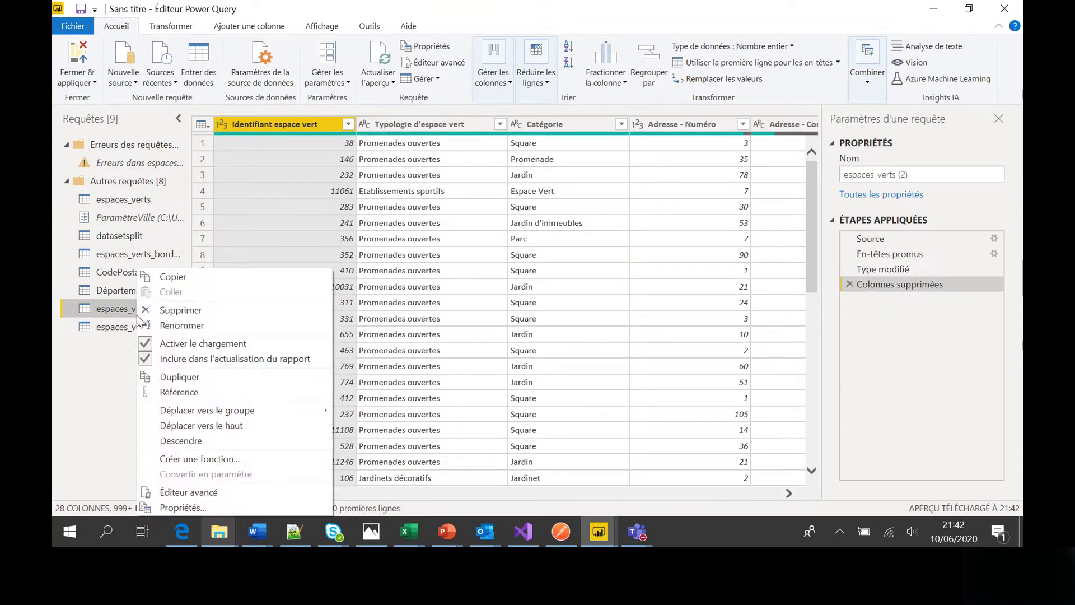
left_click(159, 311)
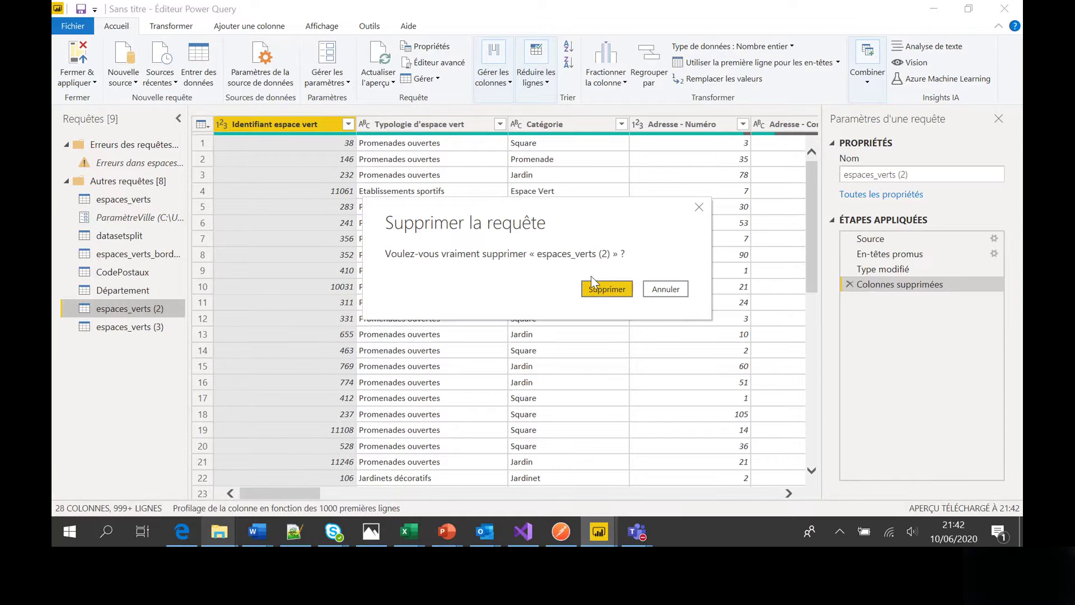
left_click(604, 290)
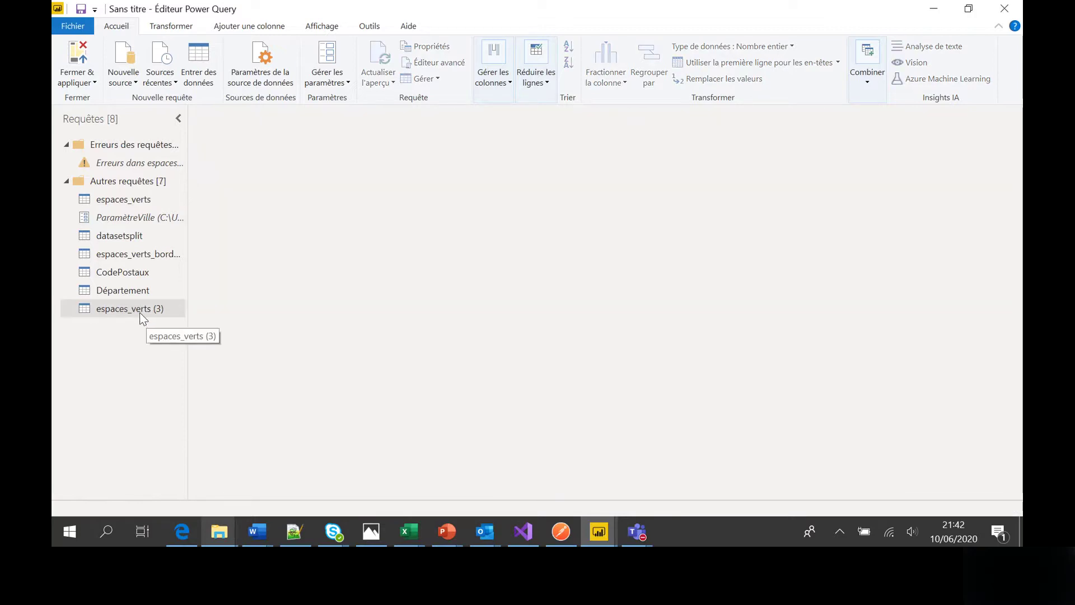
right_click(141, 315)
left_click(207, 311)
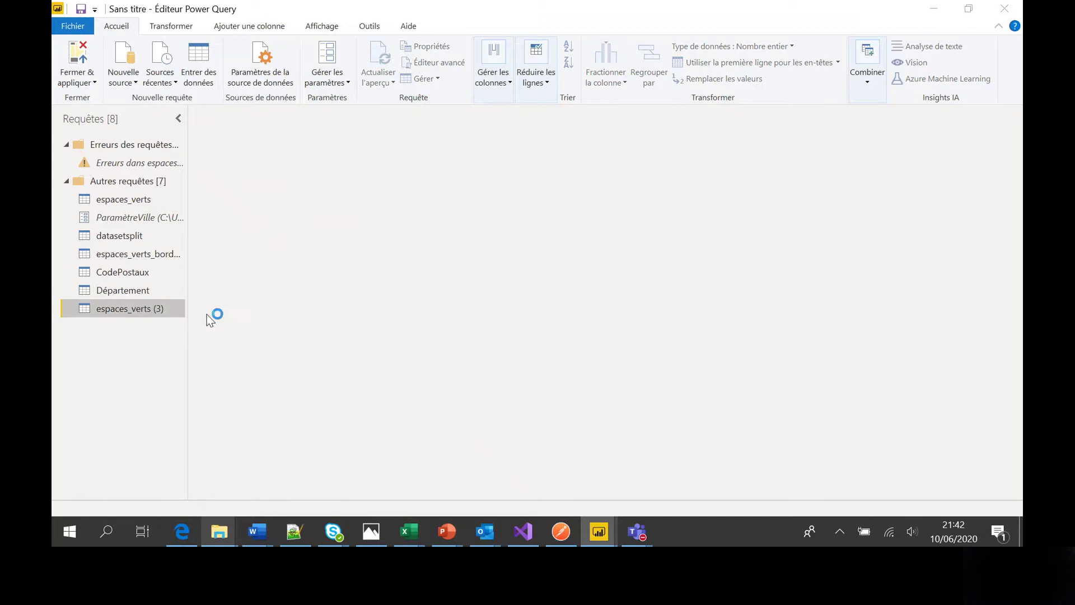
left_click(611, 288)
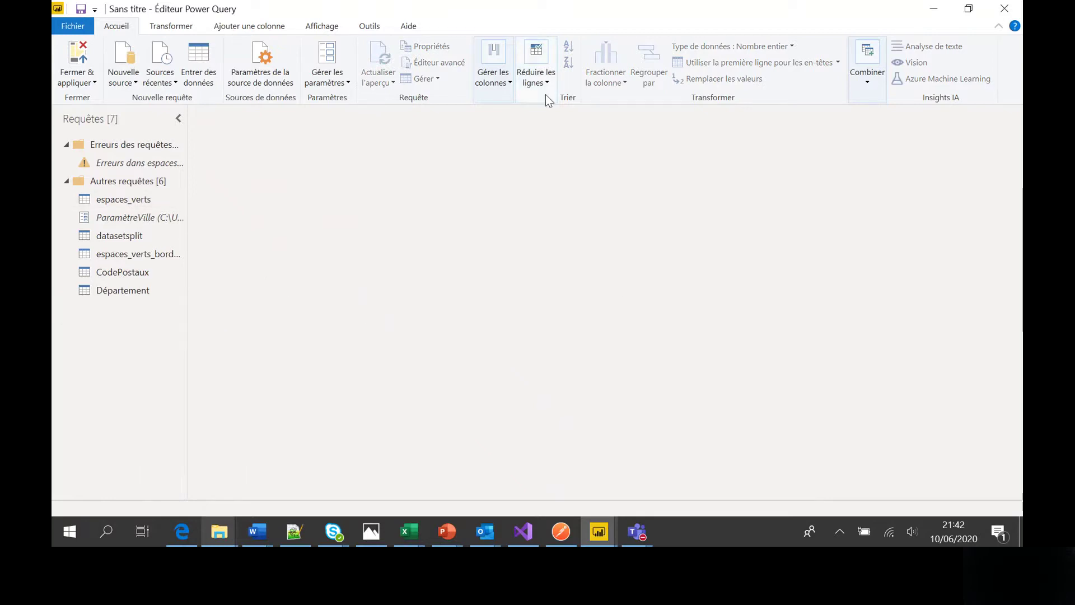
Step: Examine the column removal options available for the espaces_verts query
left_click(143, 199)
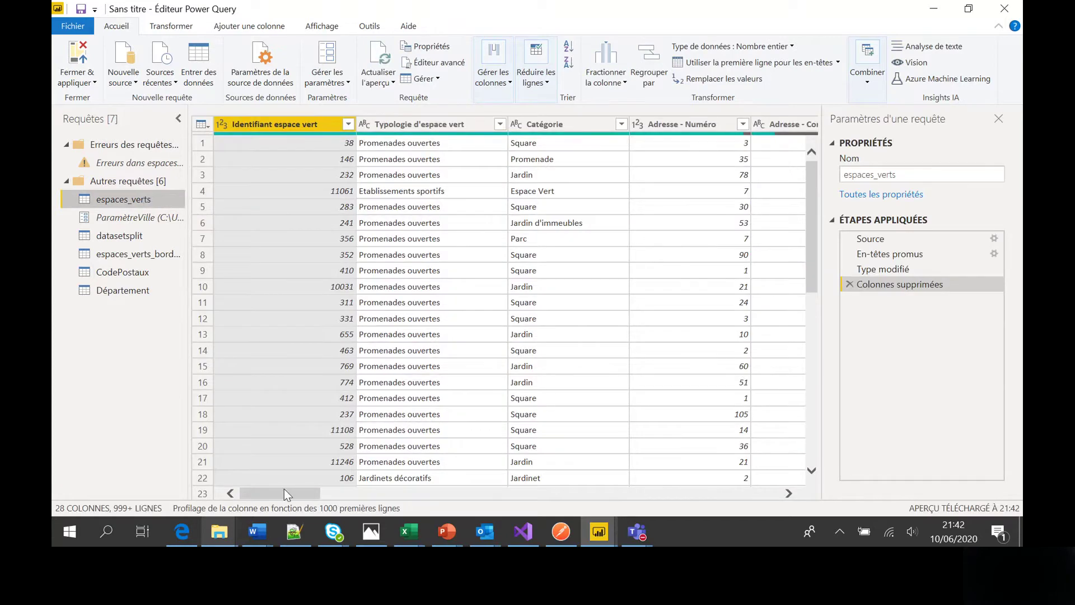
left_click_drag(283, 492, 254, 462)
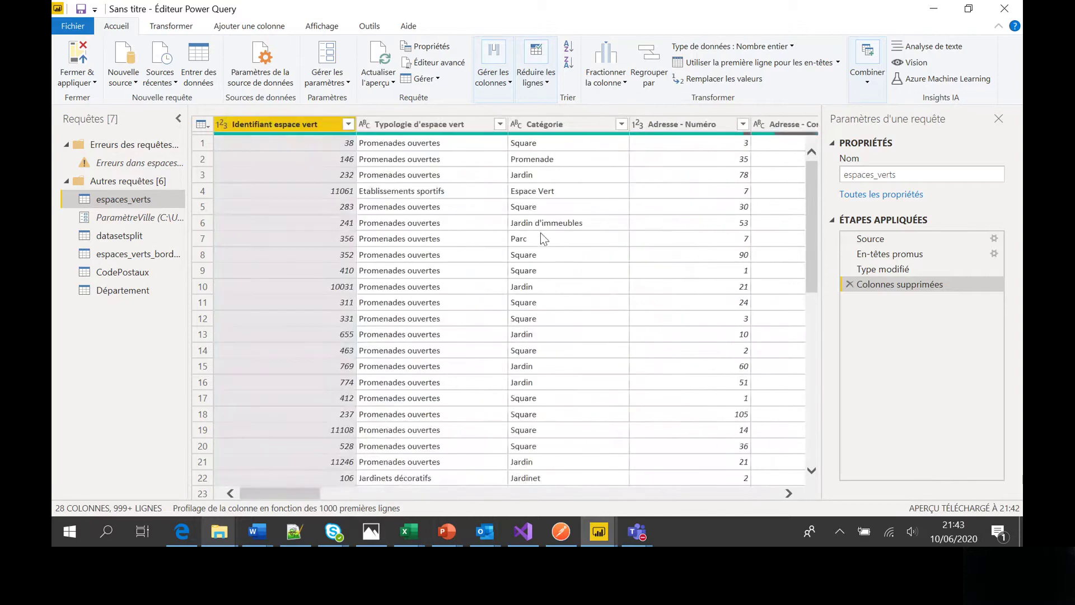
left_click(562, 126)
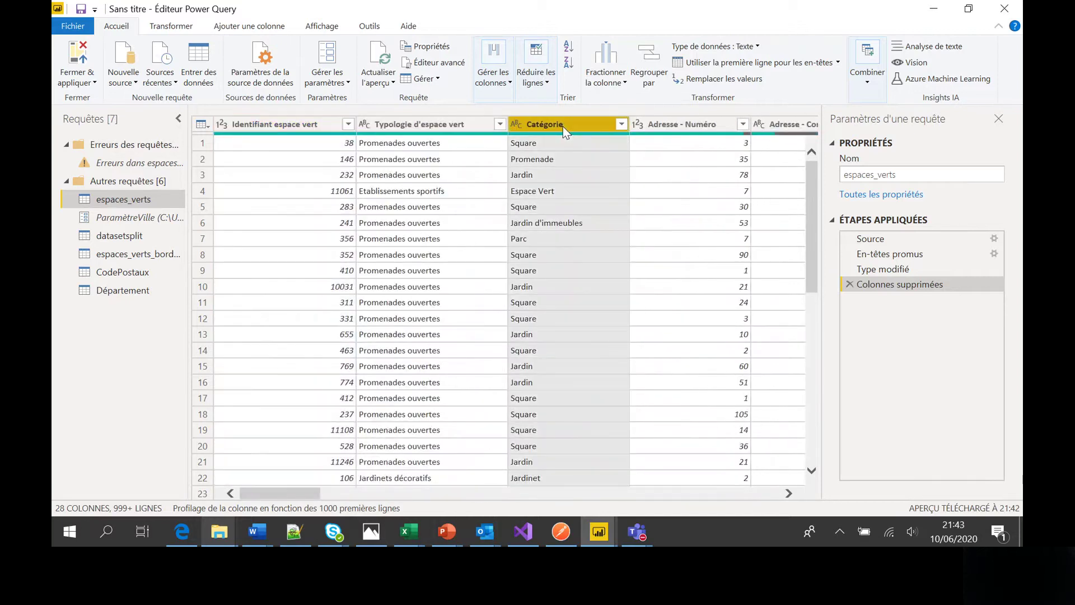
right_click(563, 126)
left_click(503, 192)
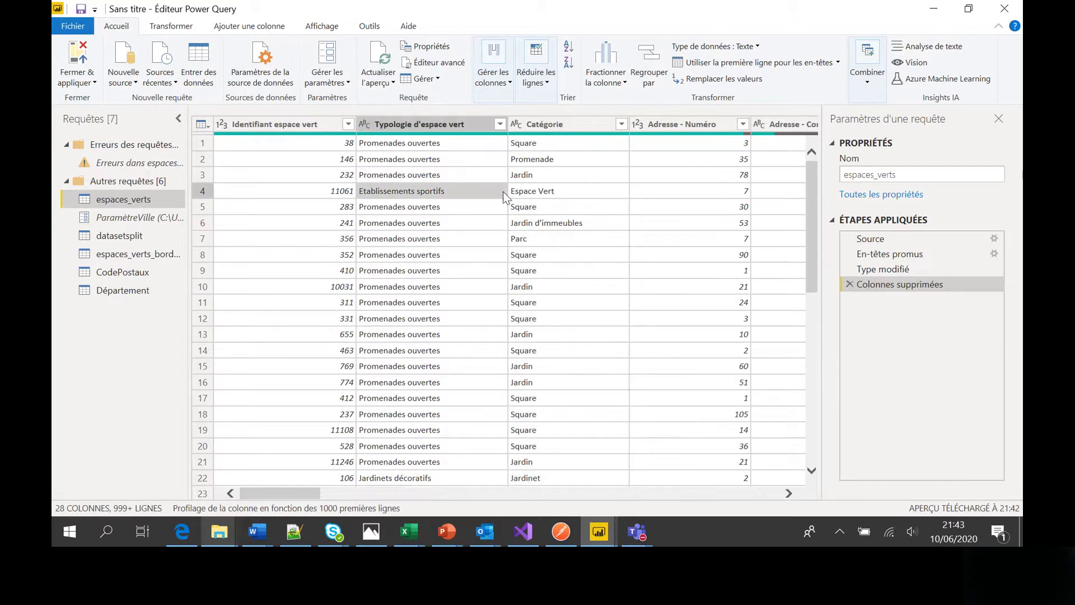
left_click(503, 85)
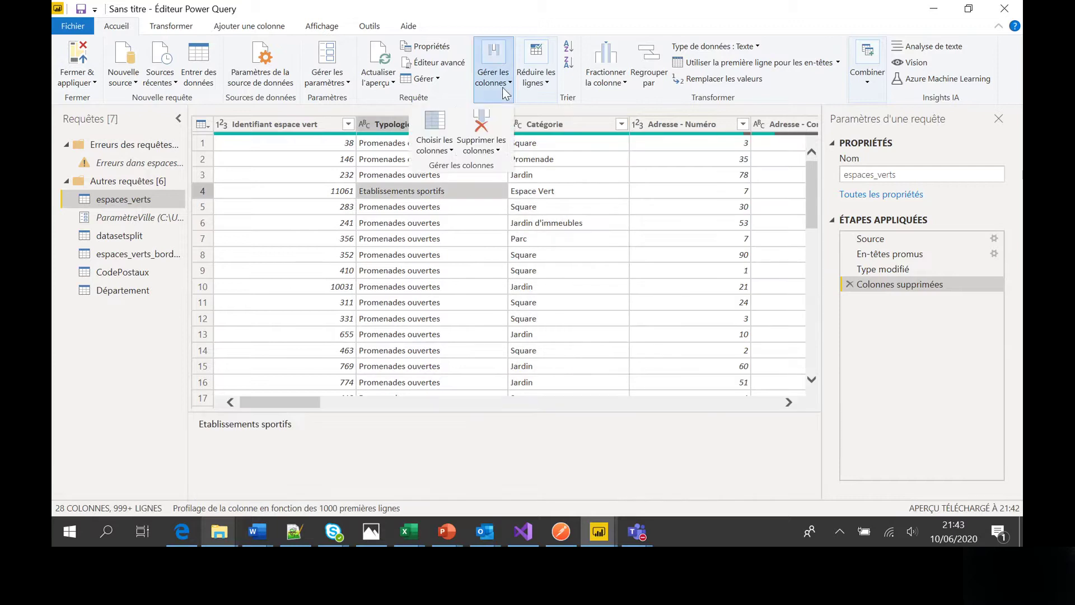
left_click(478, 151)
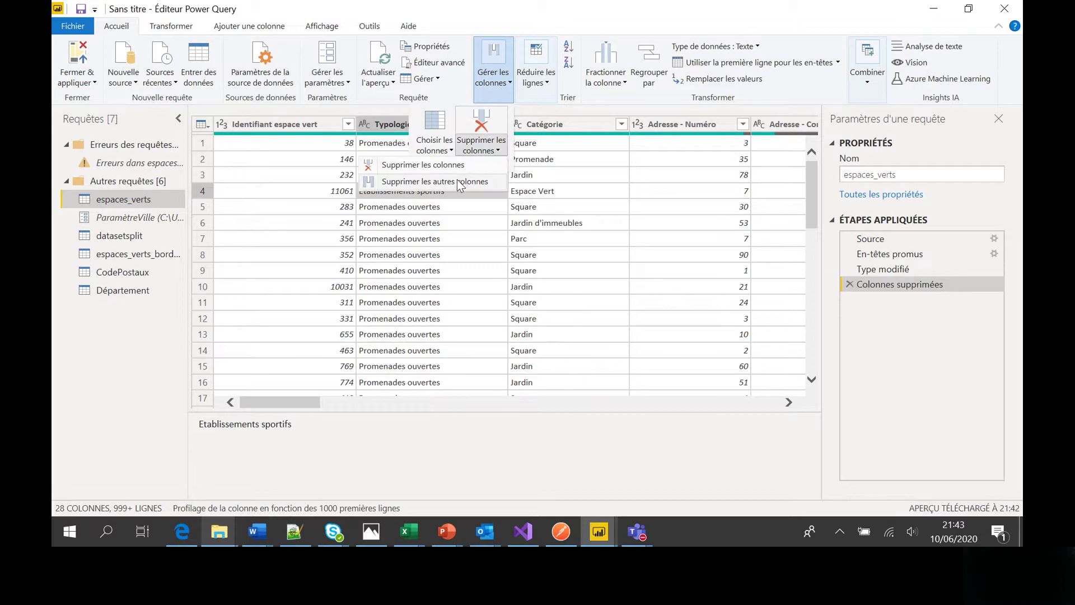
left_click(566, 127)
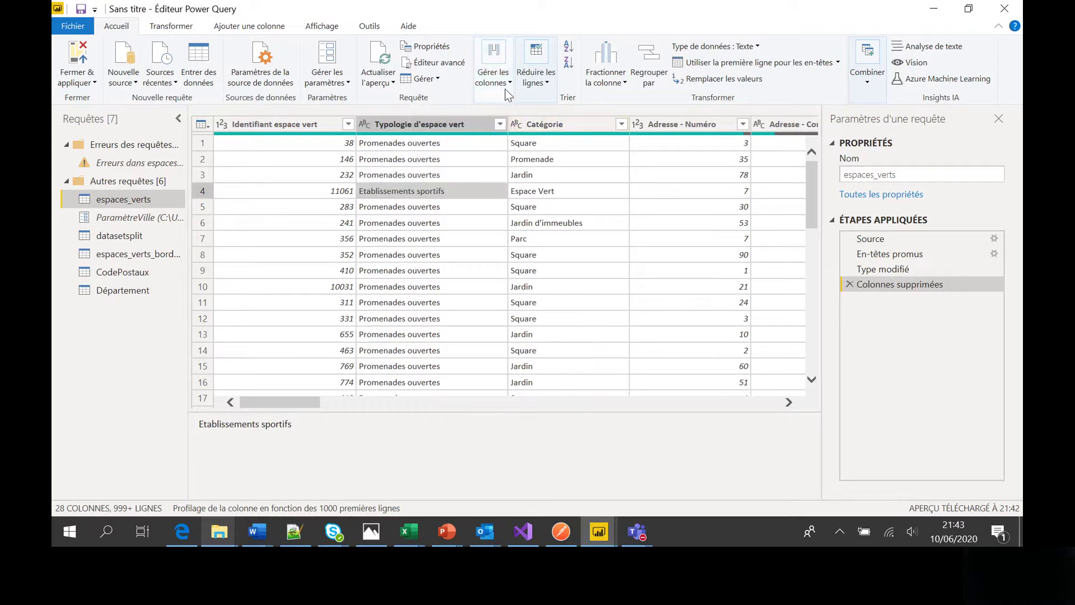
Step: Remove all columns except Typologie d'espace vert and undo it by deleting the Autres colonnes supprimées step
left_click(540, 93)
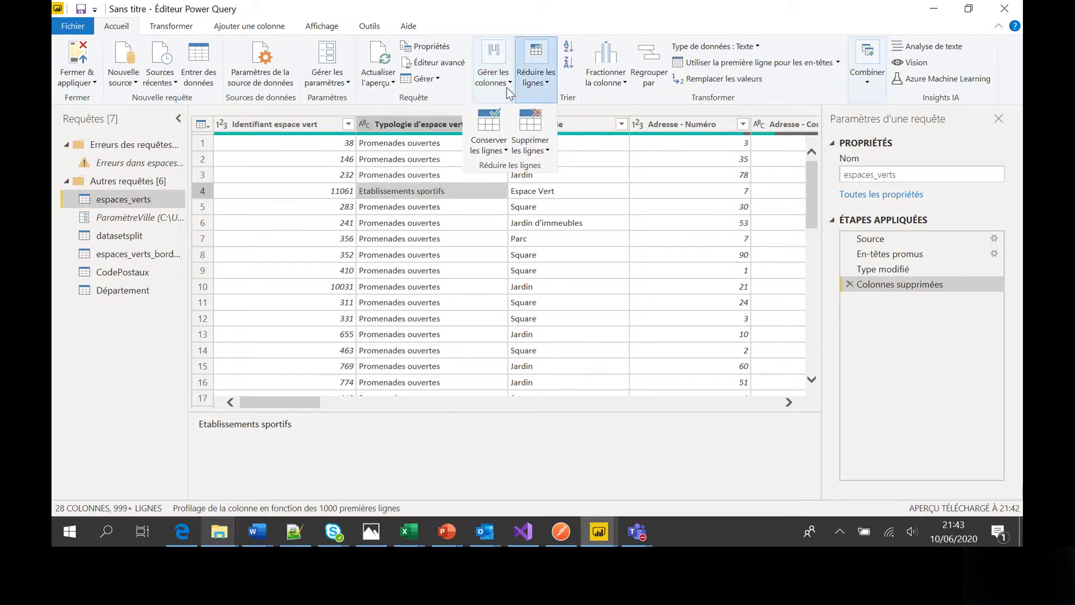
left_click(508, 90)
left_click(484, 146)
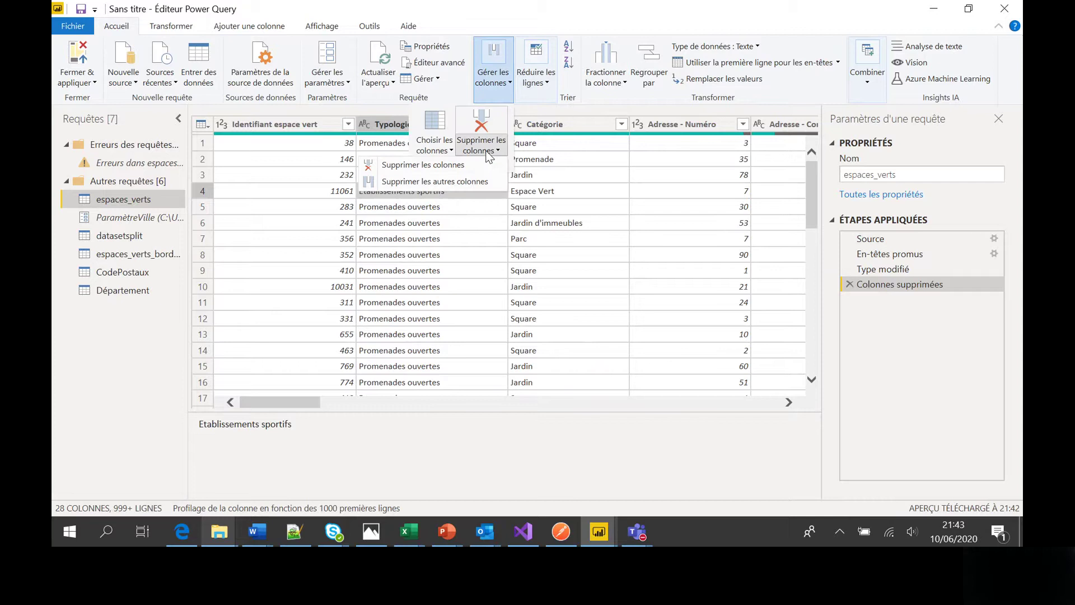
left_click(460, 179)
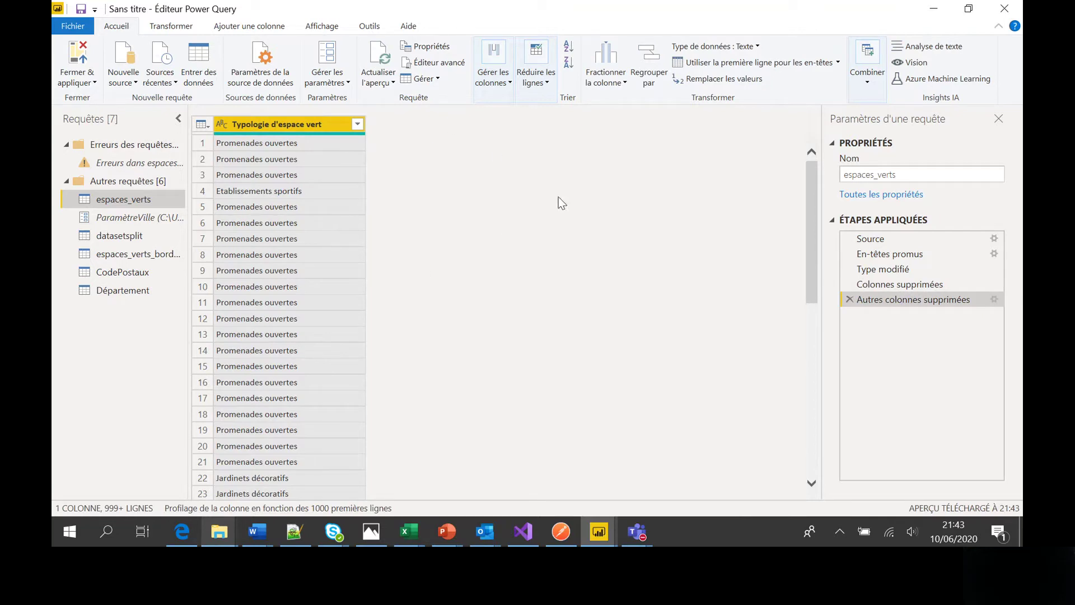
left_click(849, 300)
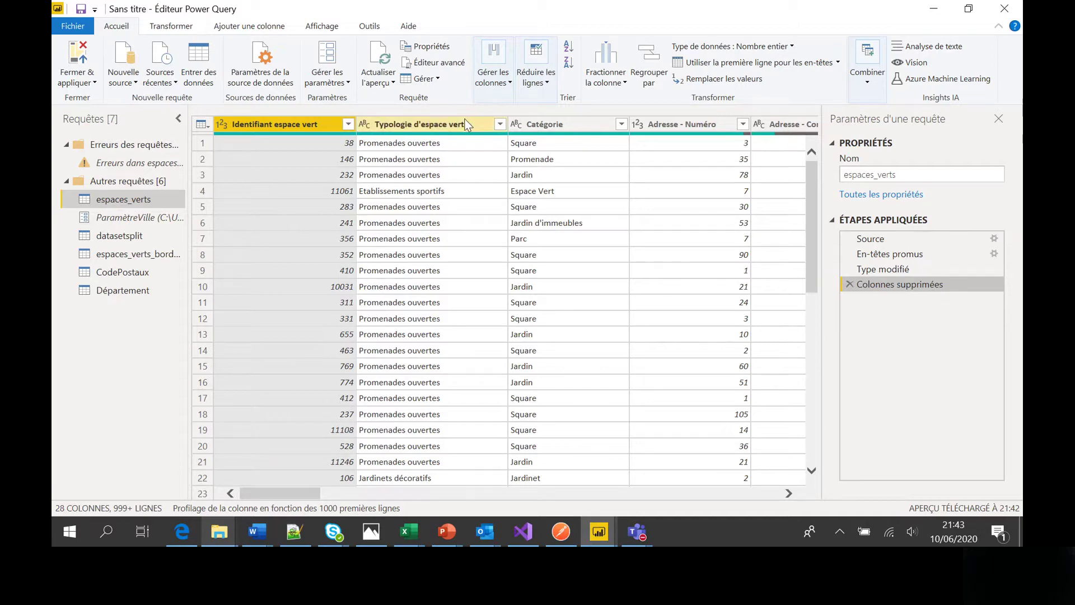
Step: Examine the row reduction options and inspect individual cells and row 8 of the espaces_verts table
left_click(448, 124)
left_click(537, 81)
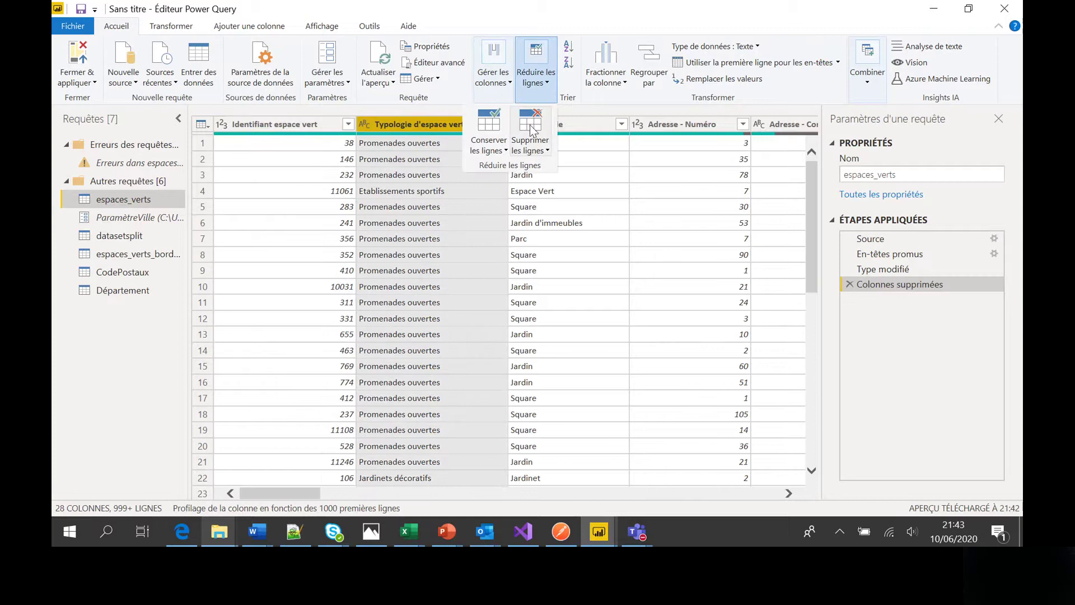
left_click(369, 178)
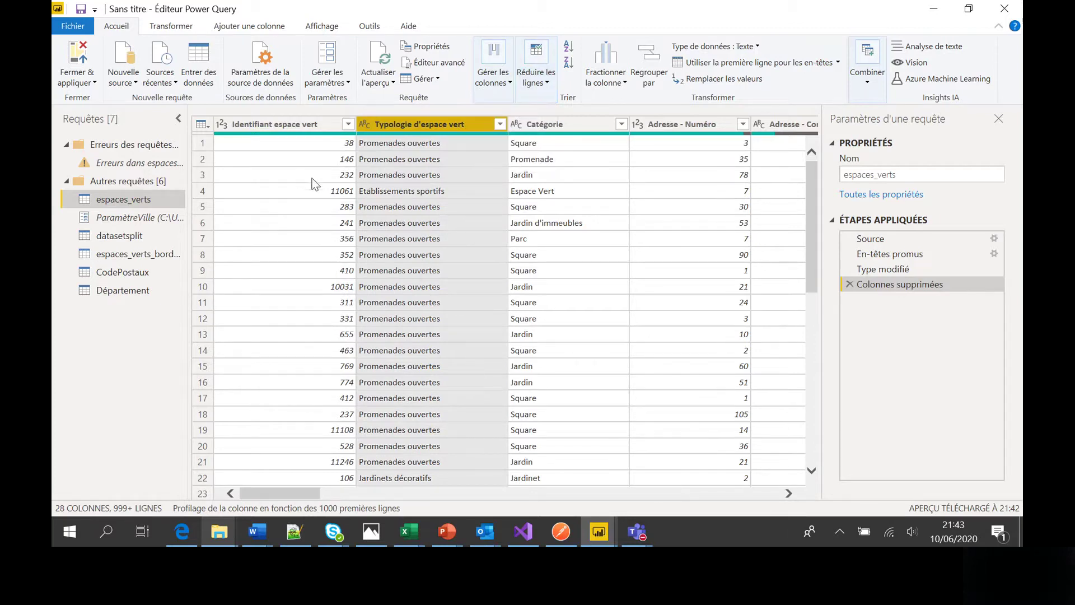
left_click(294, 142)
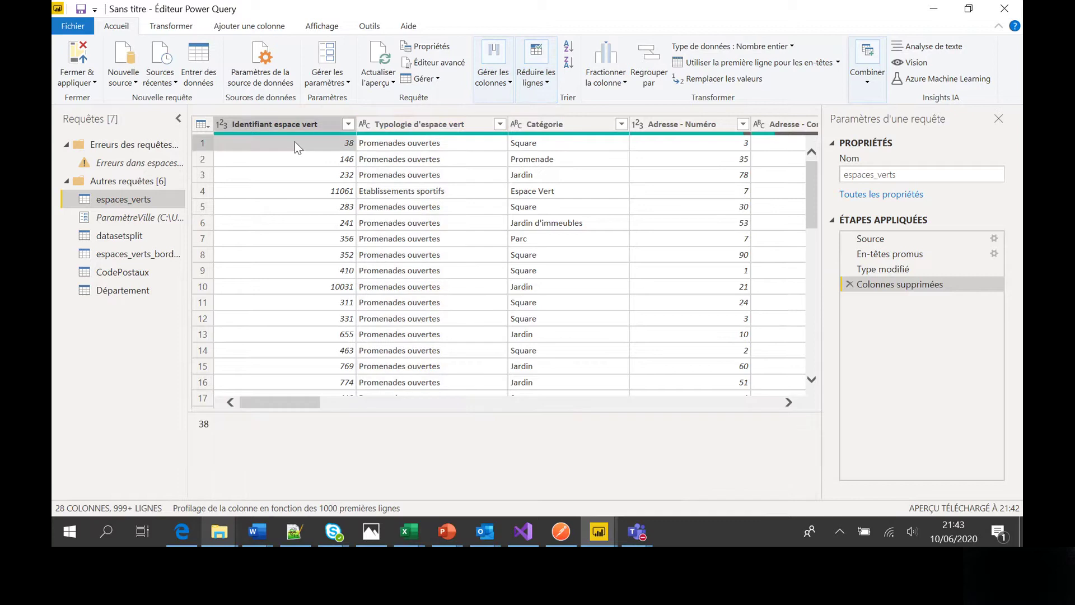
left_click(295, 352)
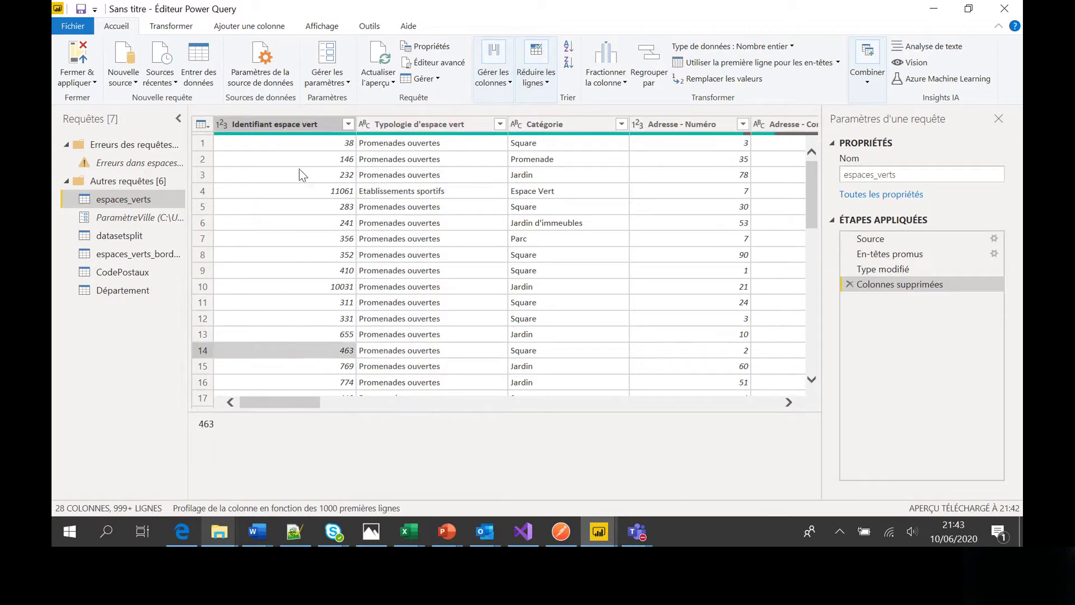
left_click(286, 145)
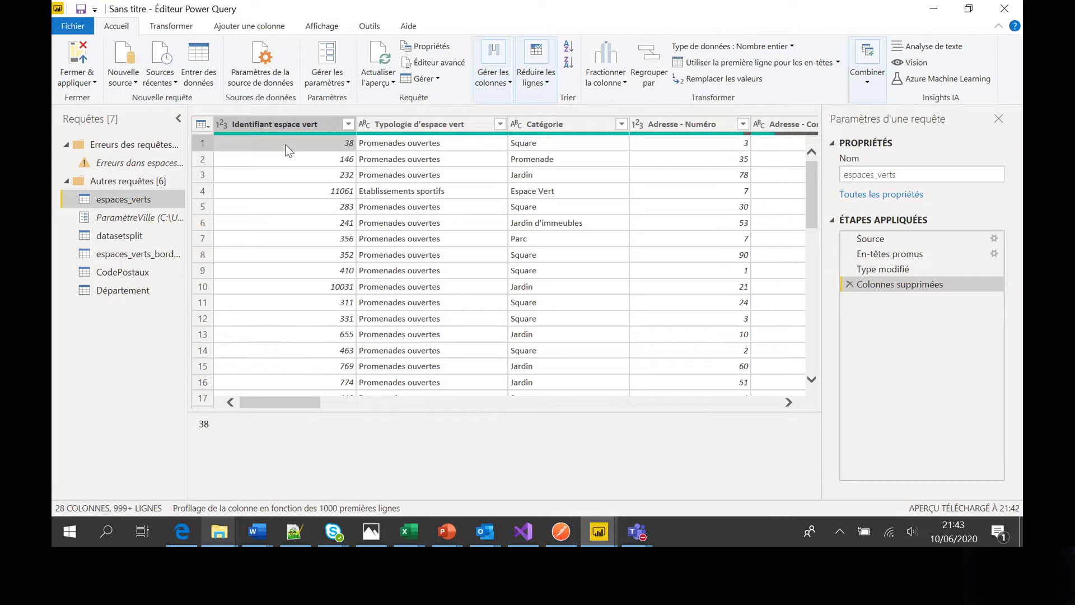
left_click(279, 257)
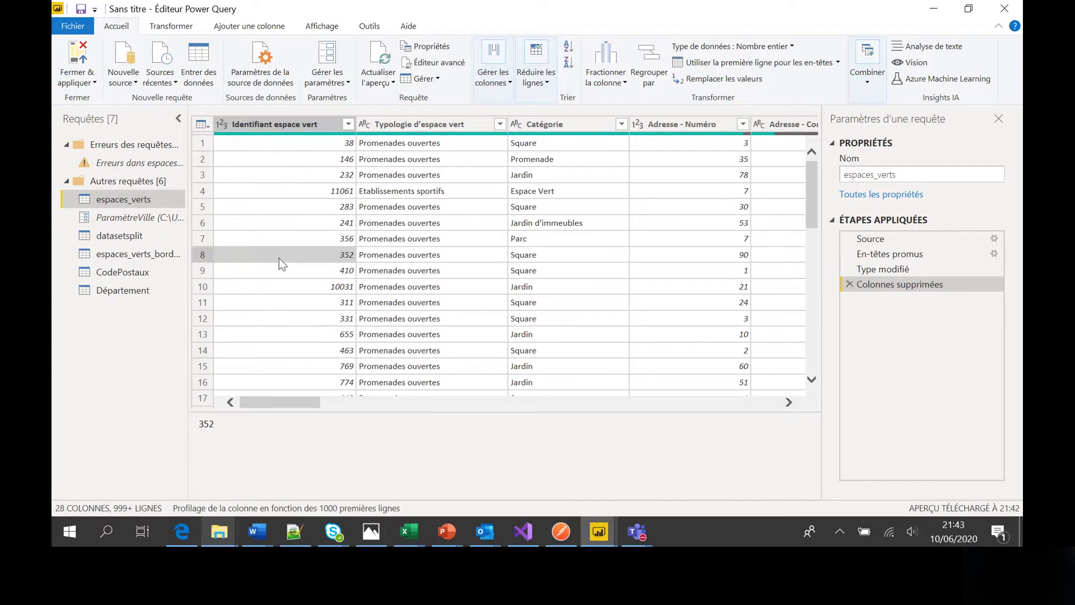
left_click(201, 143)
left_click(203, 256)
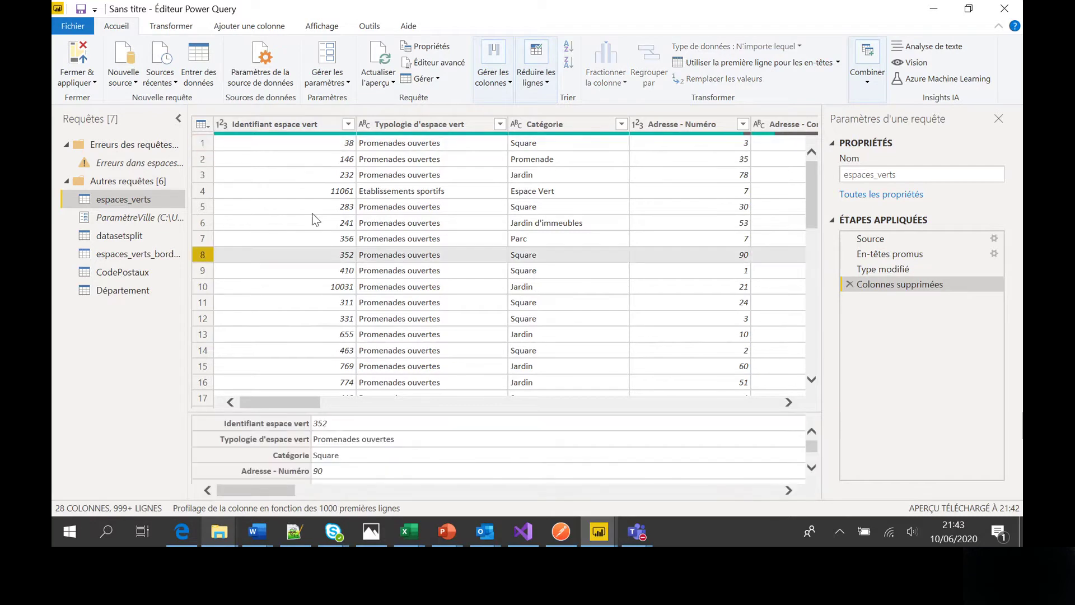
Step: Review the row removal options and the Supprimer les lignes du haut settings without applying them
left_click(541, 88)
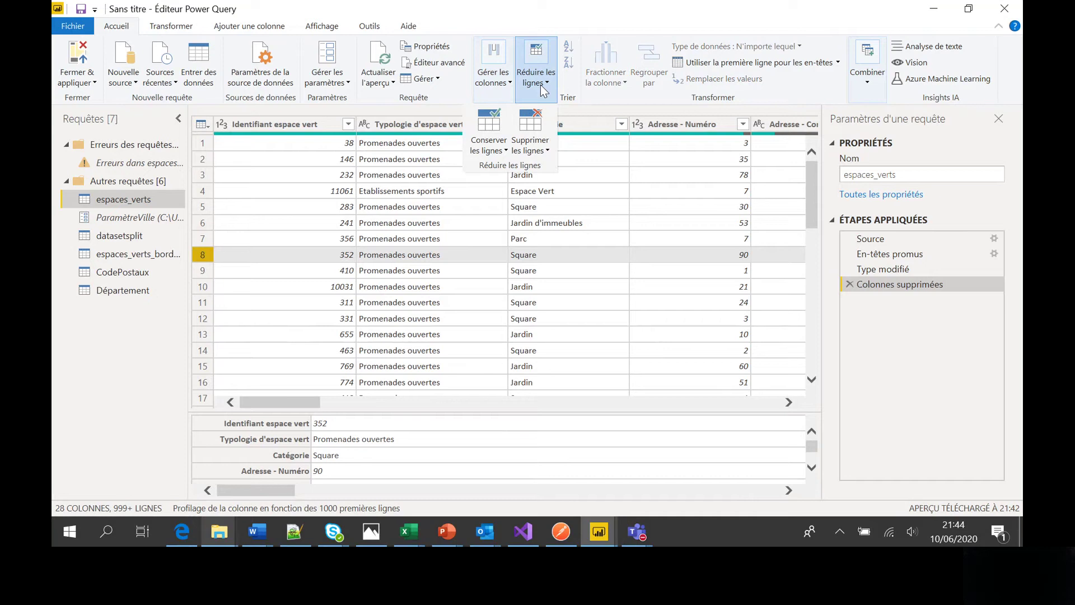
left_click(532, 152)
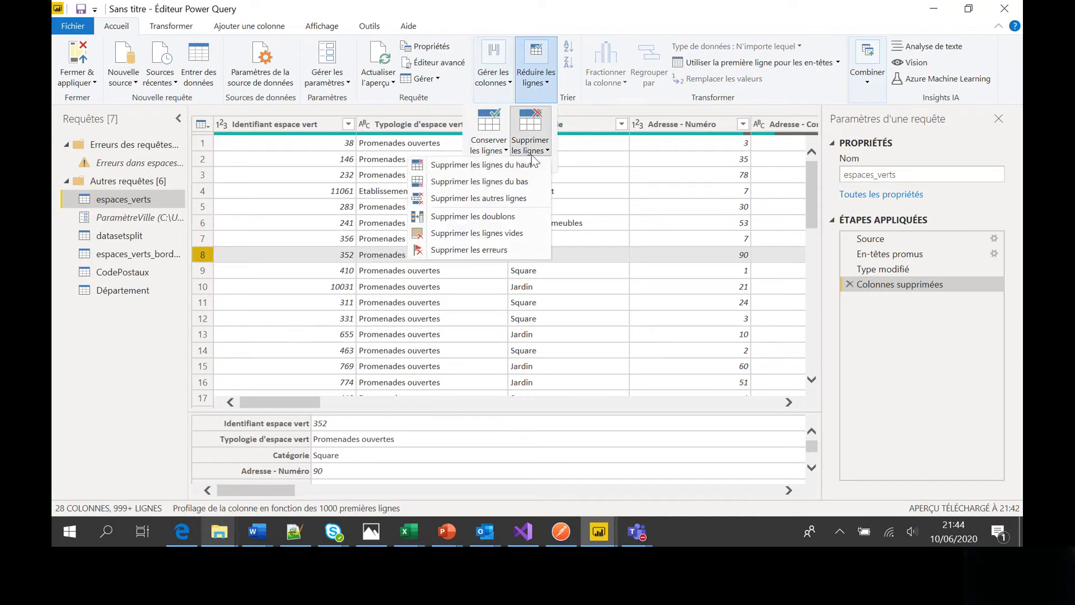
left_click(528, 165)
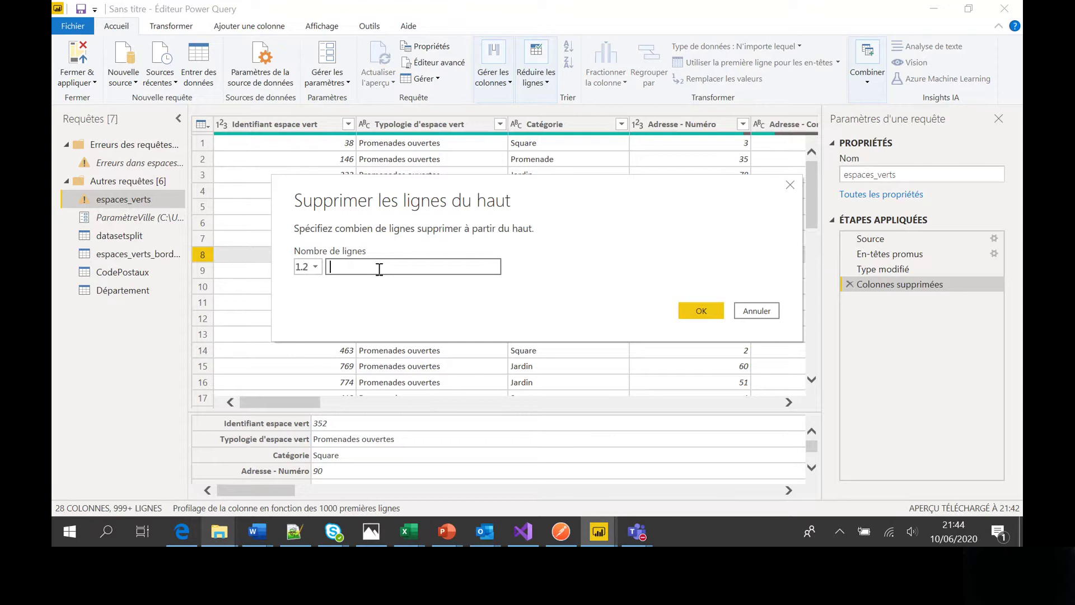
left_click(770, 315)
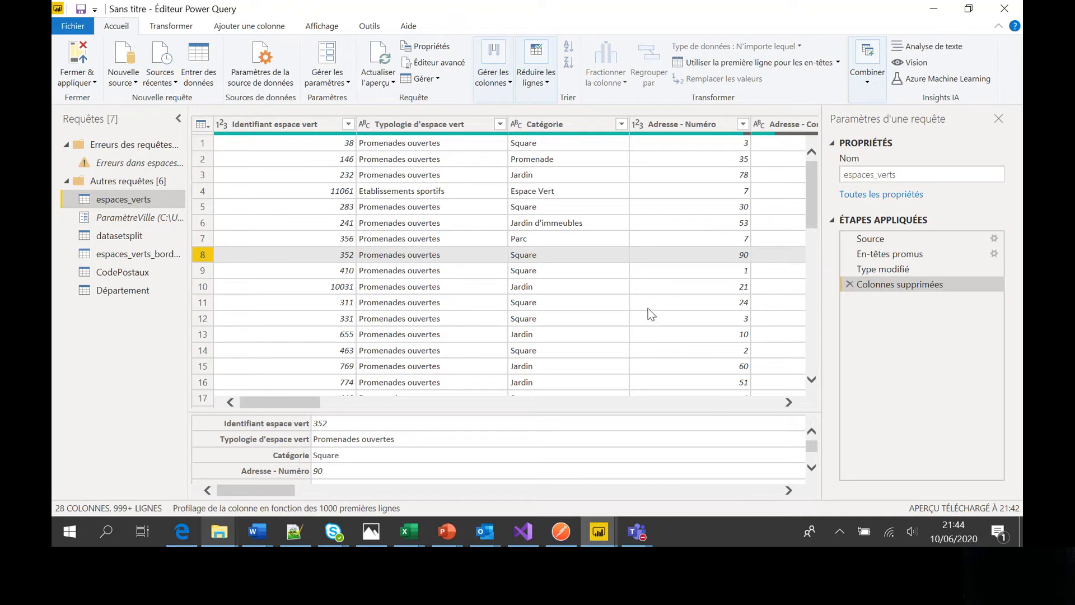
Step: Review the options for keeping rows in the espaces_verts query
left_click(537, 84)
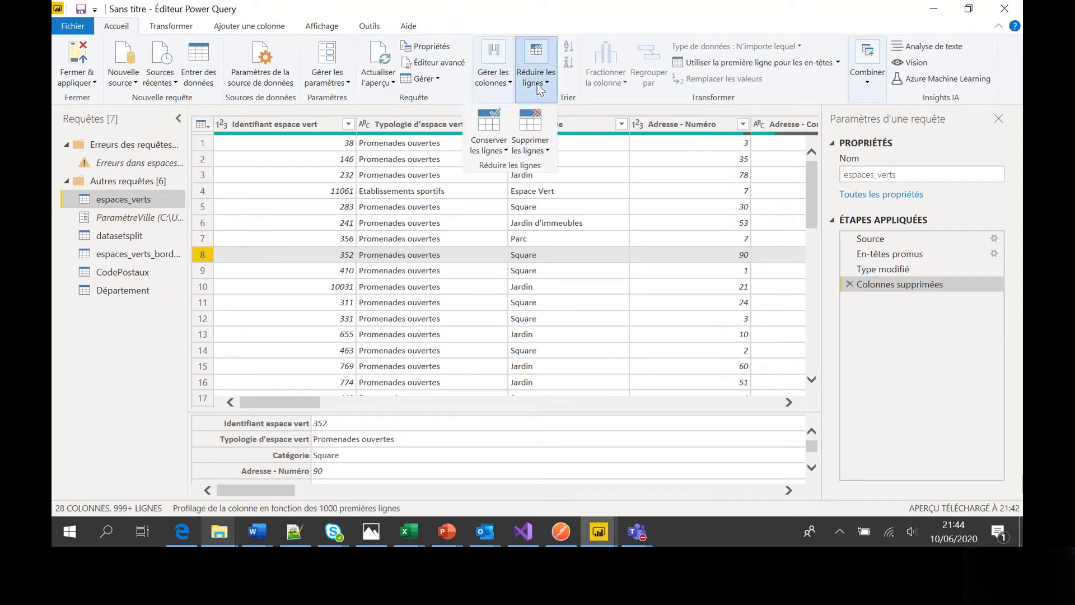
left_click(504, 151)
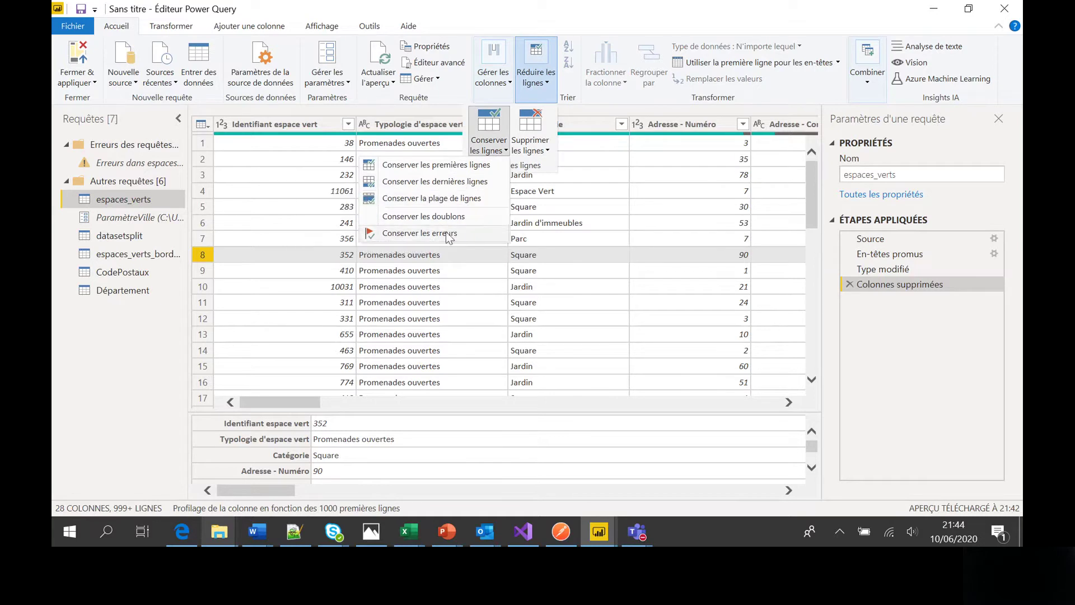
left_click(540, 240)
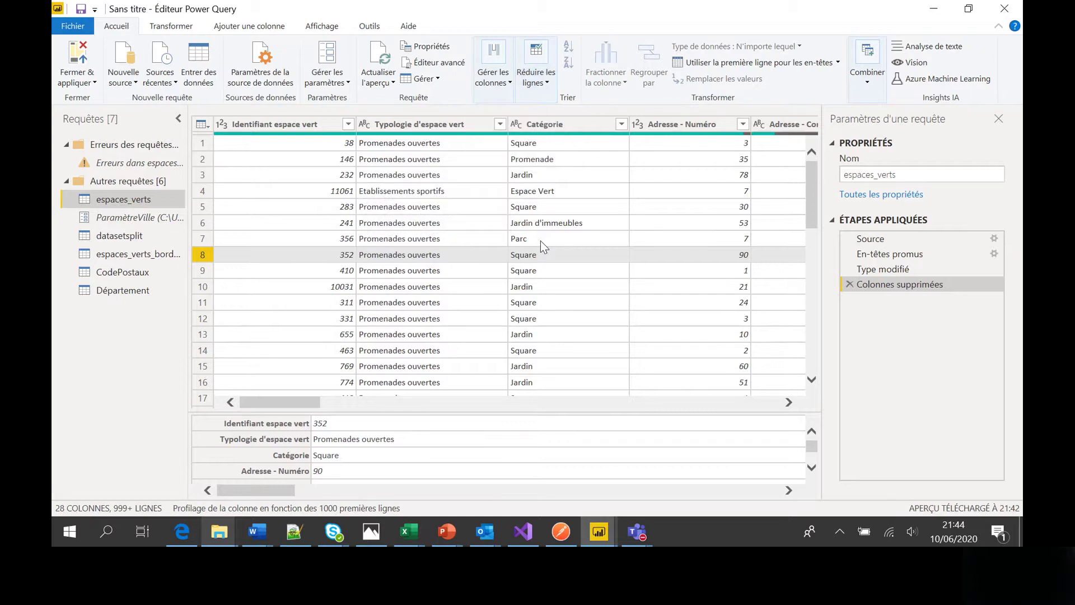
Step: Inspect the Typologie d'espace vert value in row 6 and recheck the row reduction options without applying any
left_click(404, 223)
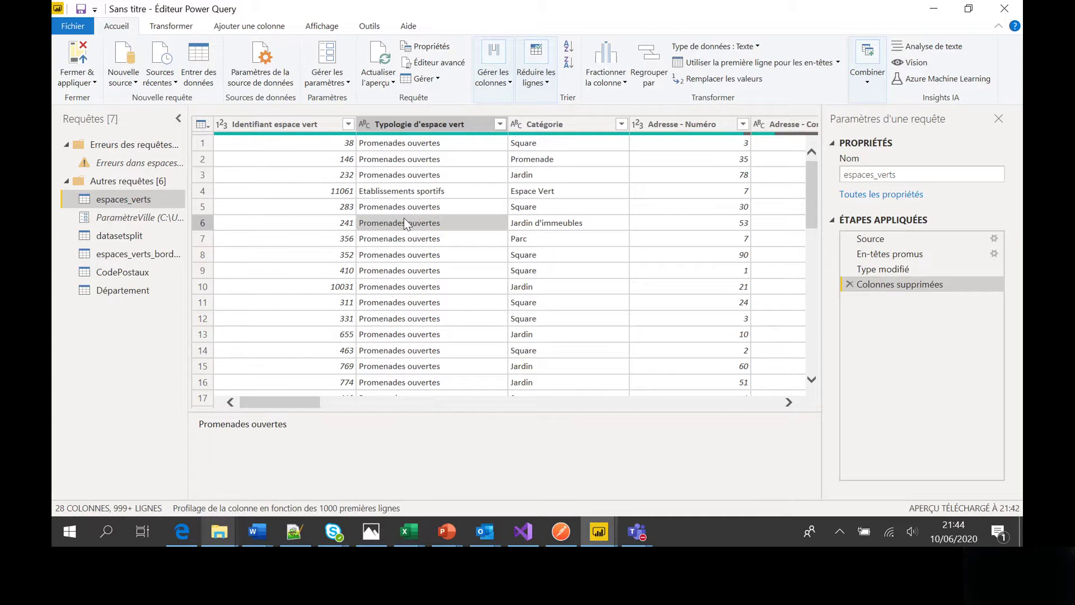
left_click(534, 92)
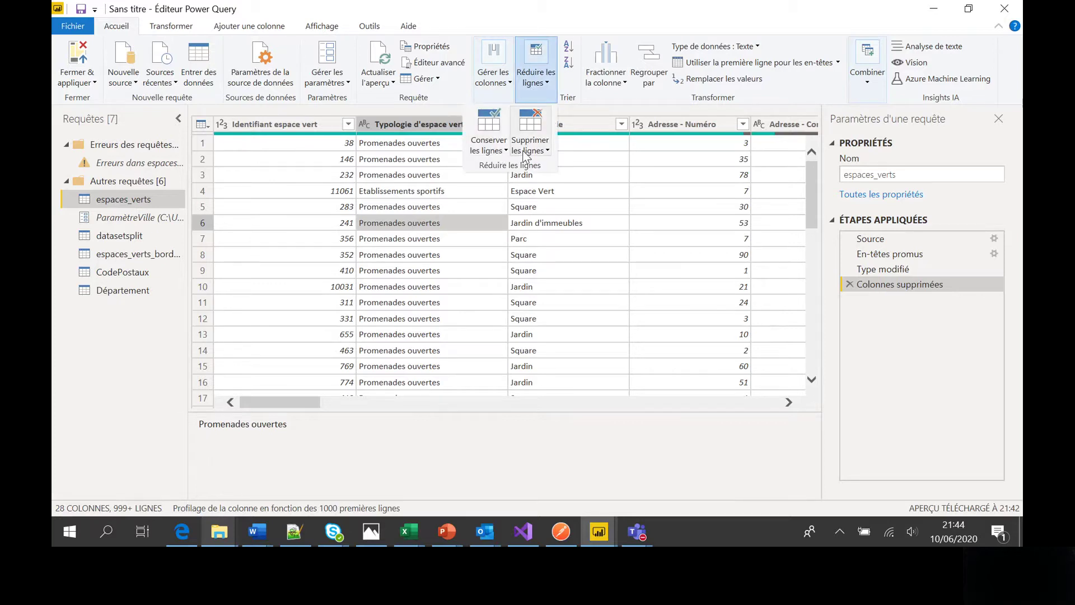
left_click(431, 213)
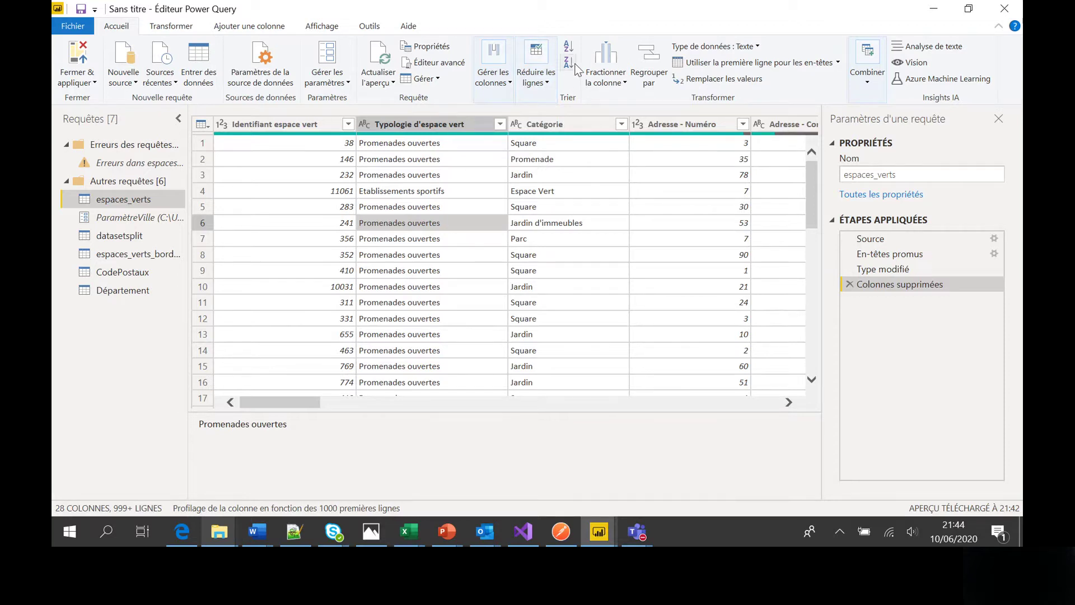
Step: Sort the espaces_verts table by Catégorie in ascending order, then in descending order
left_click(428, 120)
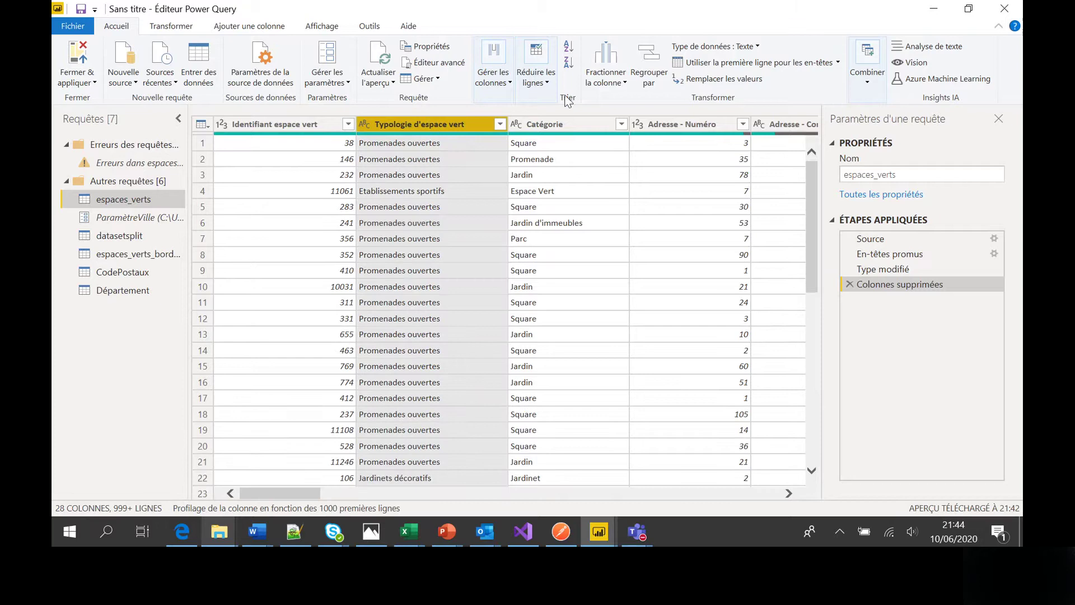
left_click(567, 128)
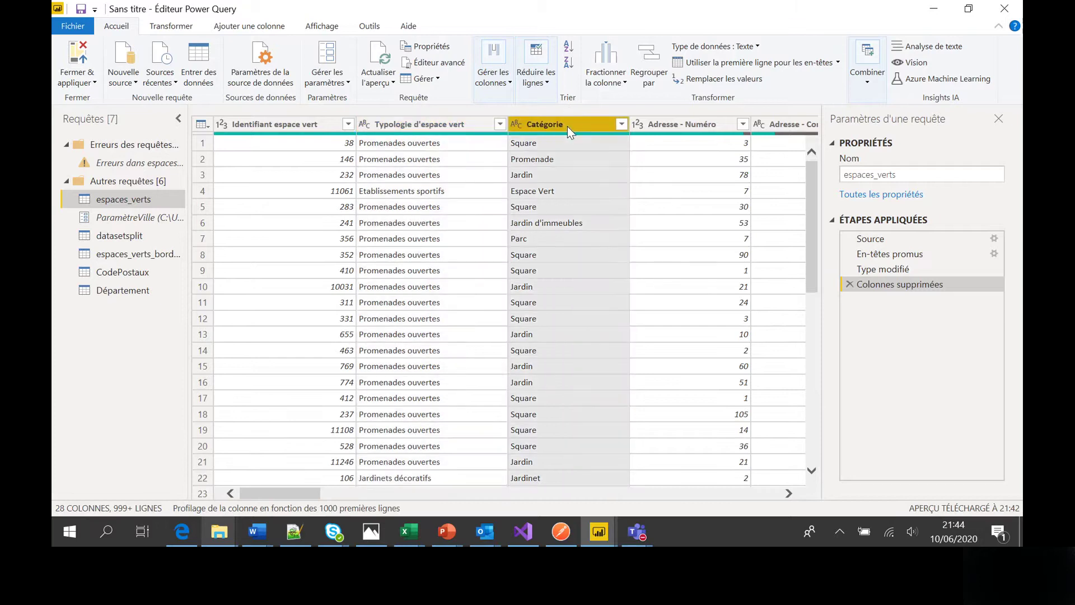
left_click(569, 49)
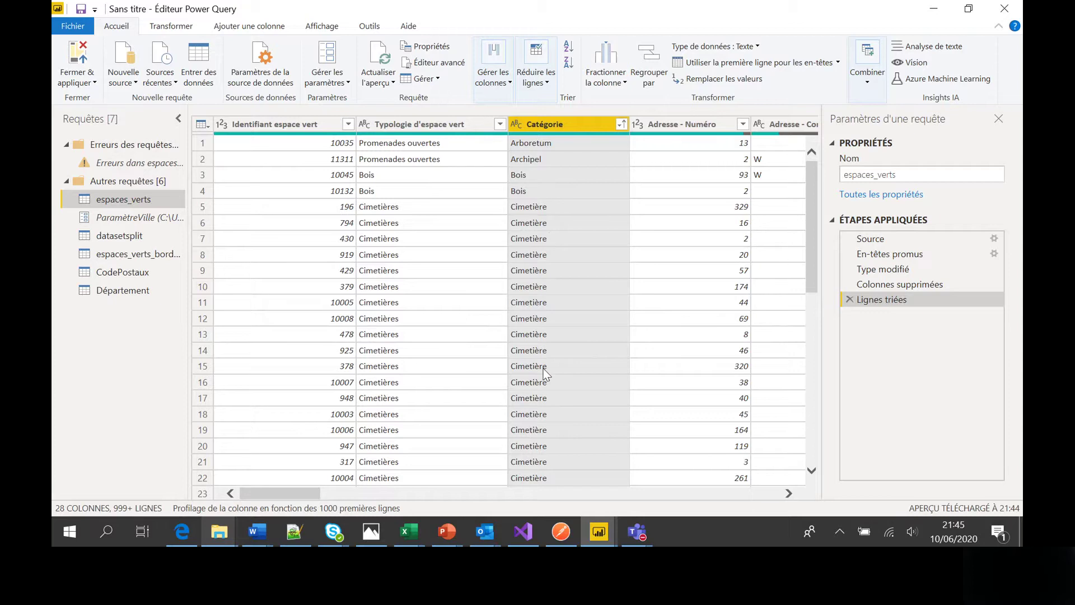
left_click(570, 64)
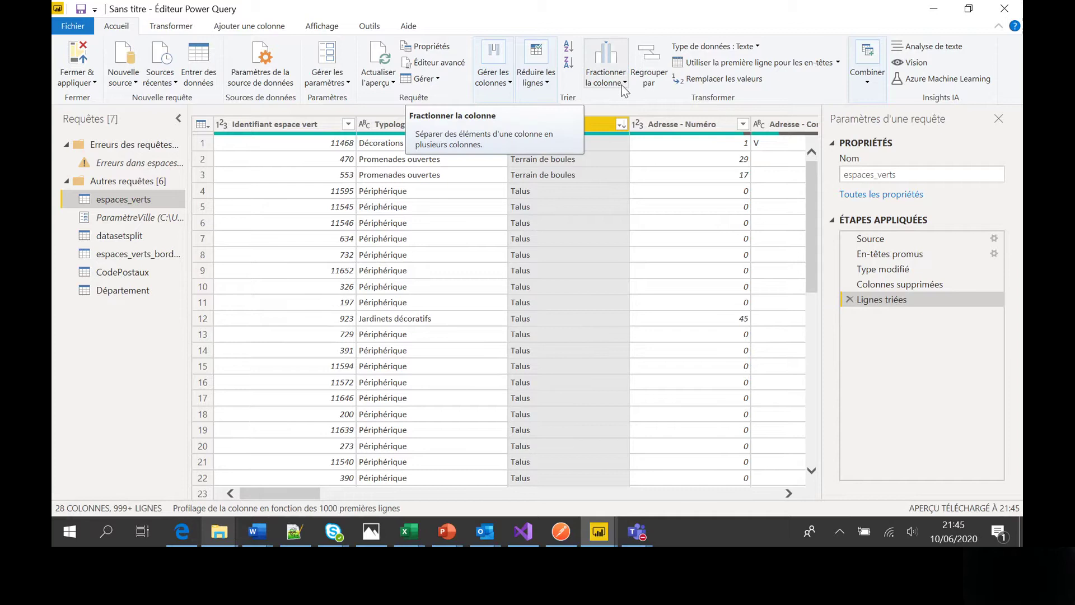
Step: Split Colonne 1 of the datasetsplit query by the Point-virgule delimiter at each occurrence
left_click(124, 237)
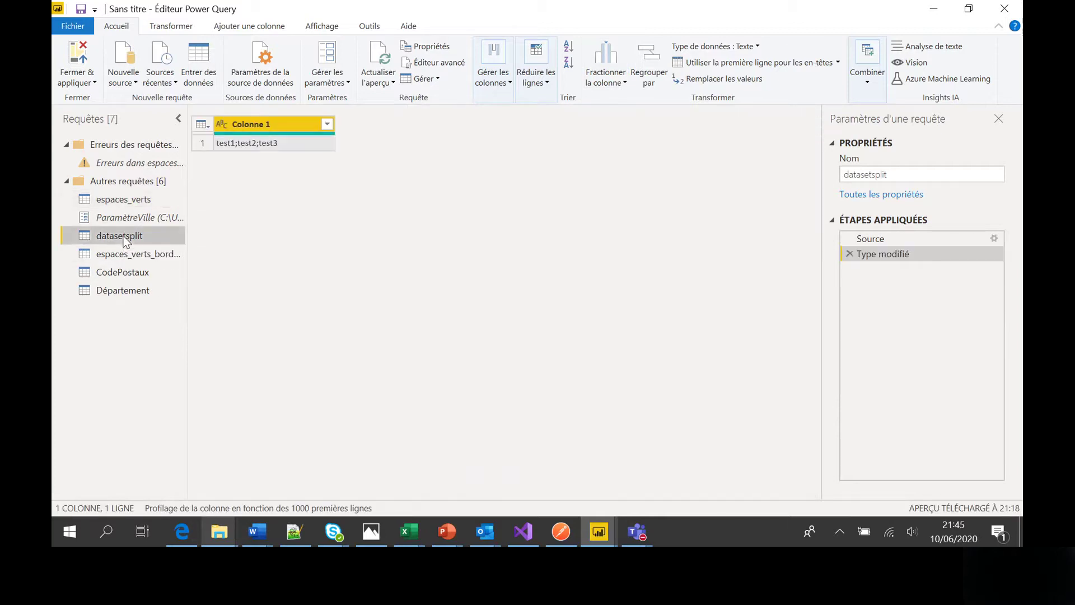
left_click(301, 142)
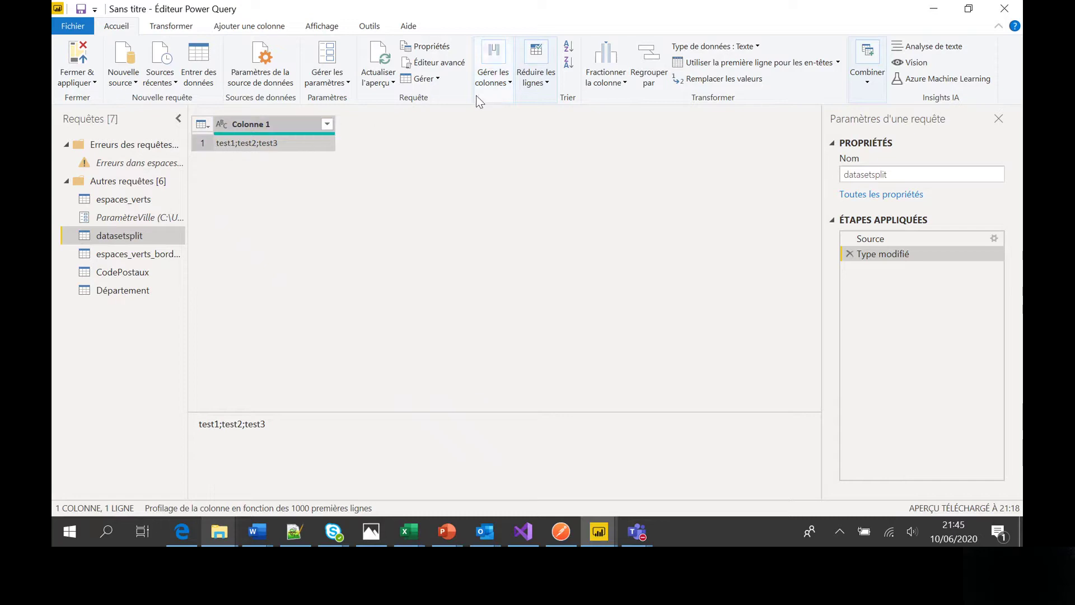
left_click(624, 85)
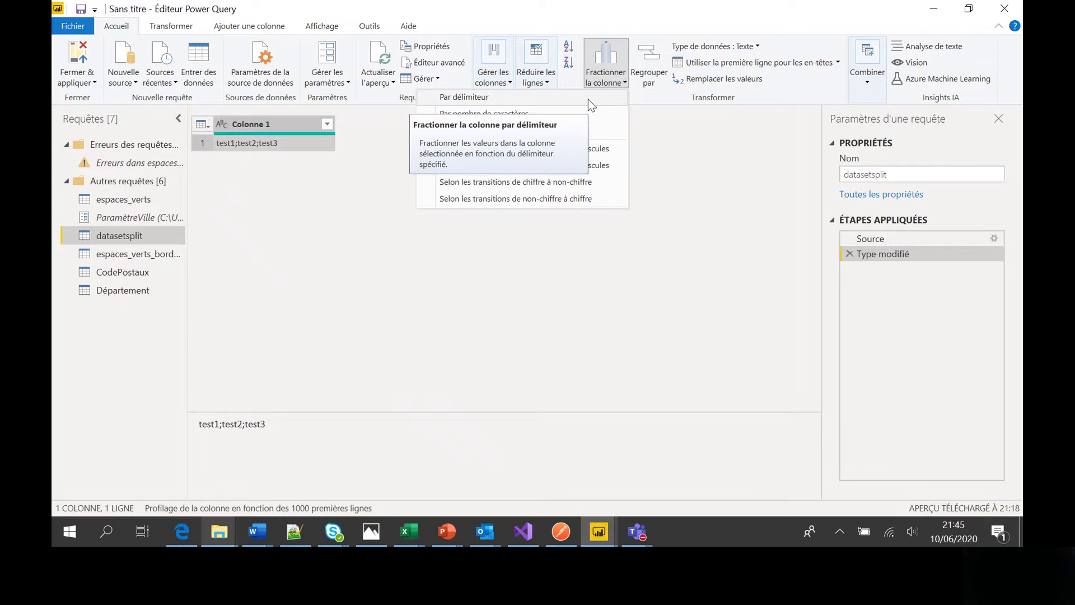
left_click(588, 99)
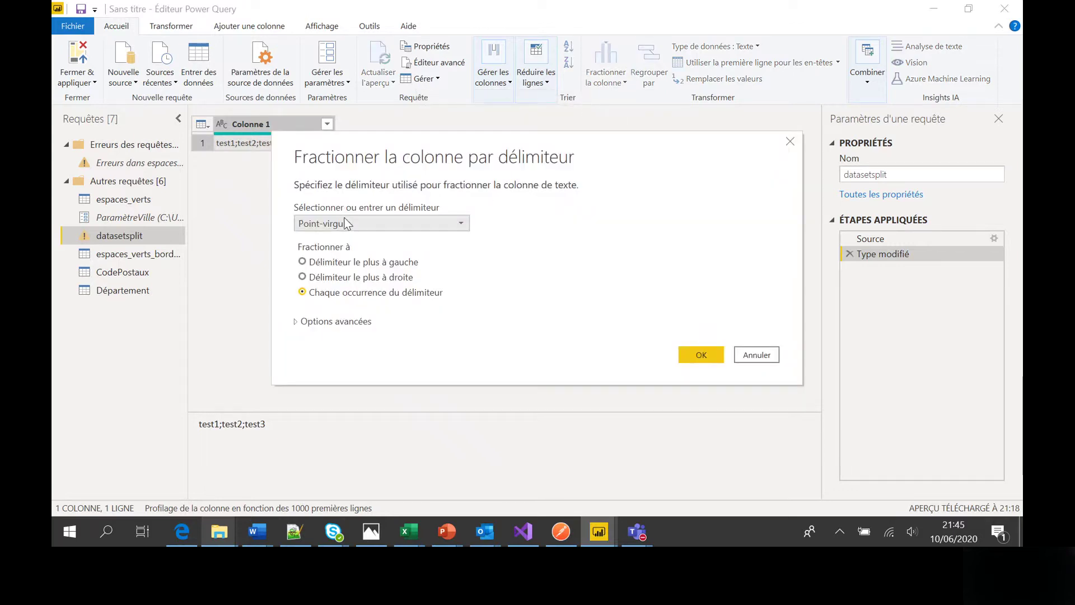
left_click(365, 226)
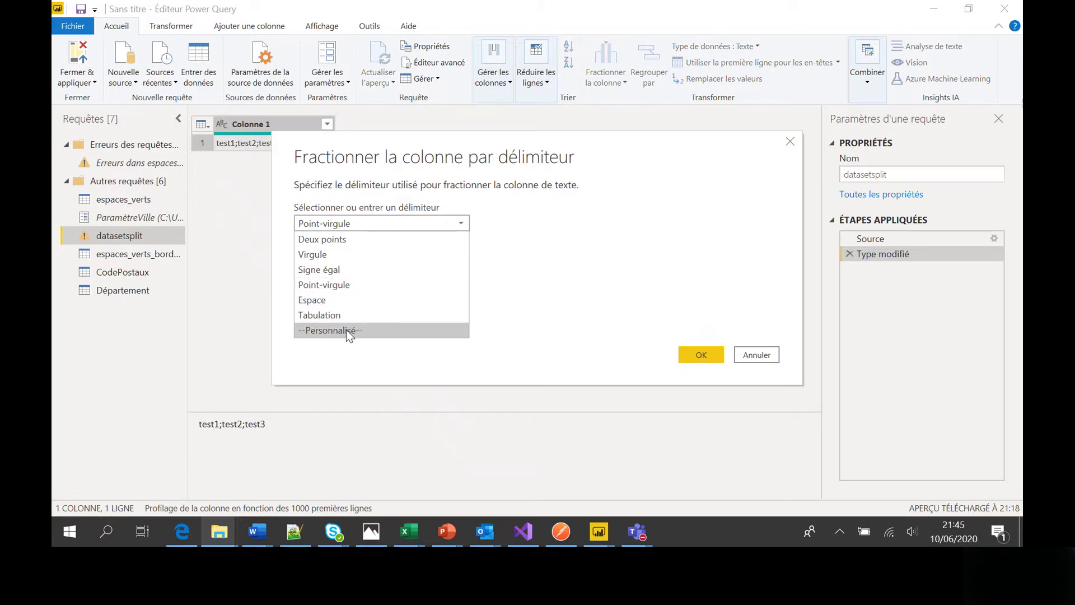
left_click(558, 273)
key("Up")
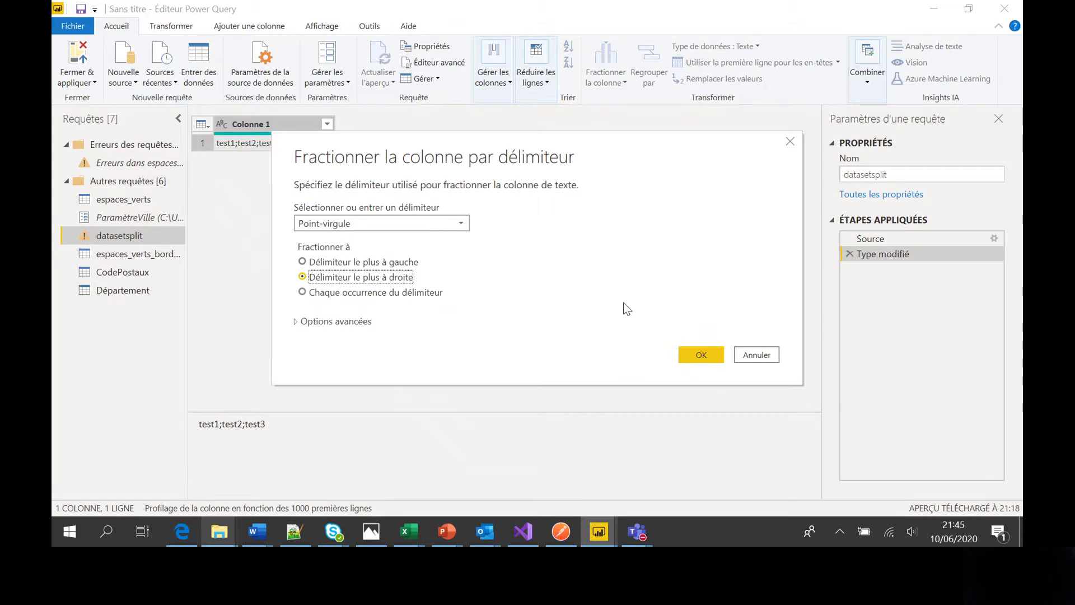
left_click(374, 293)
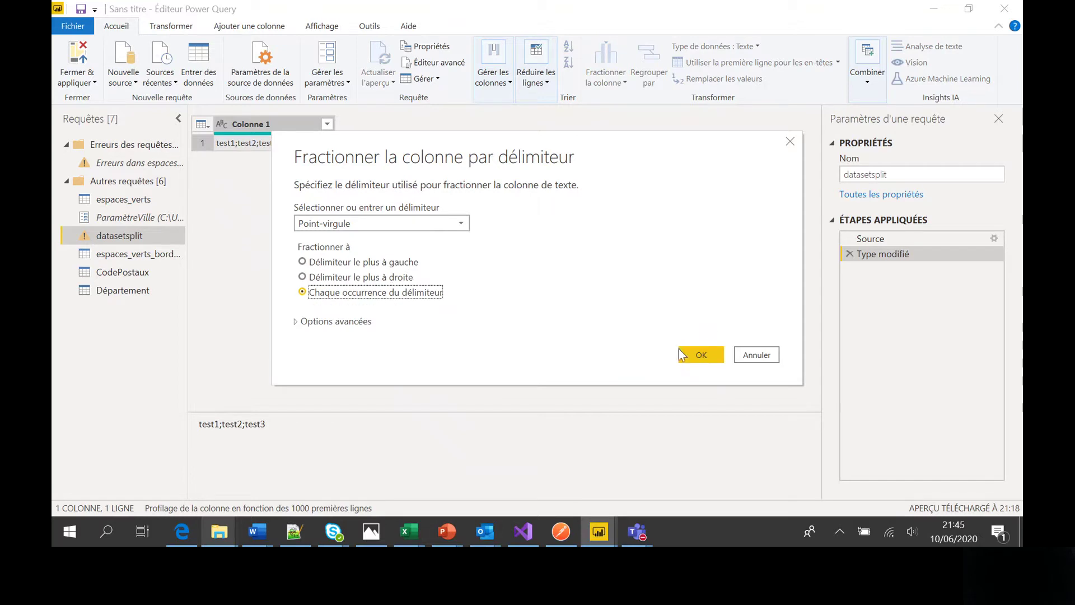
left_click(692, 354)
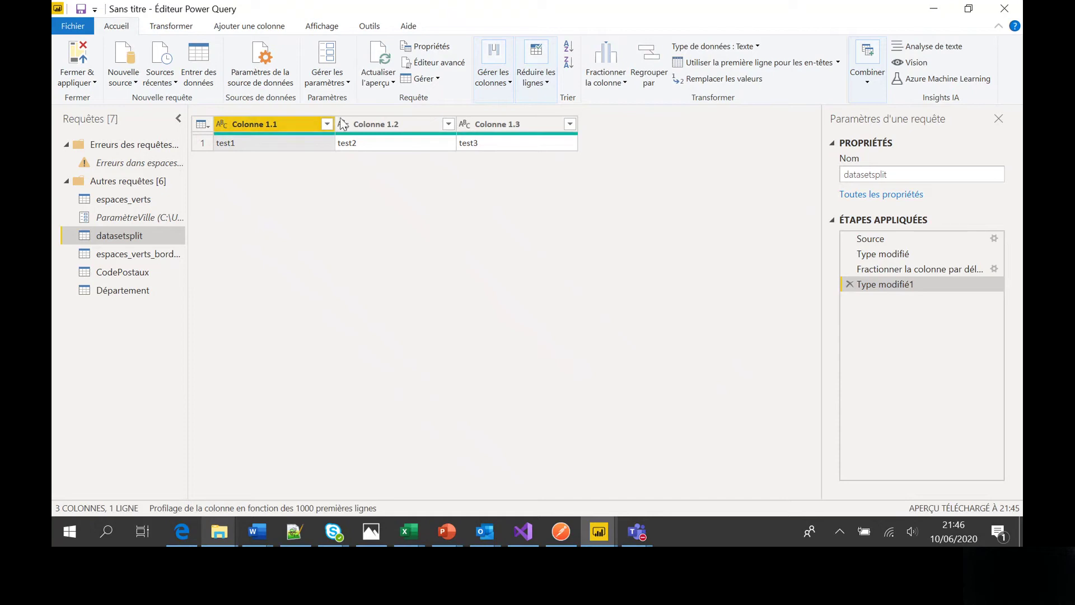
Step: Review the other column splitting options for the datasetsplit query without applying any
left_click(511, 126, "ctrl")
left_click(610, 84)
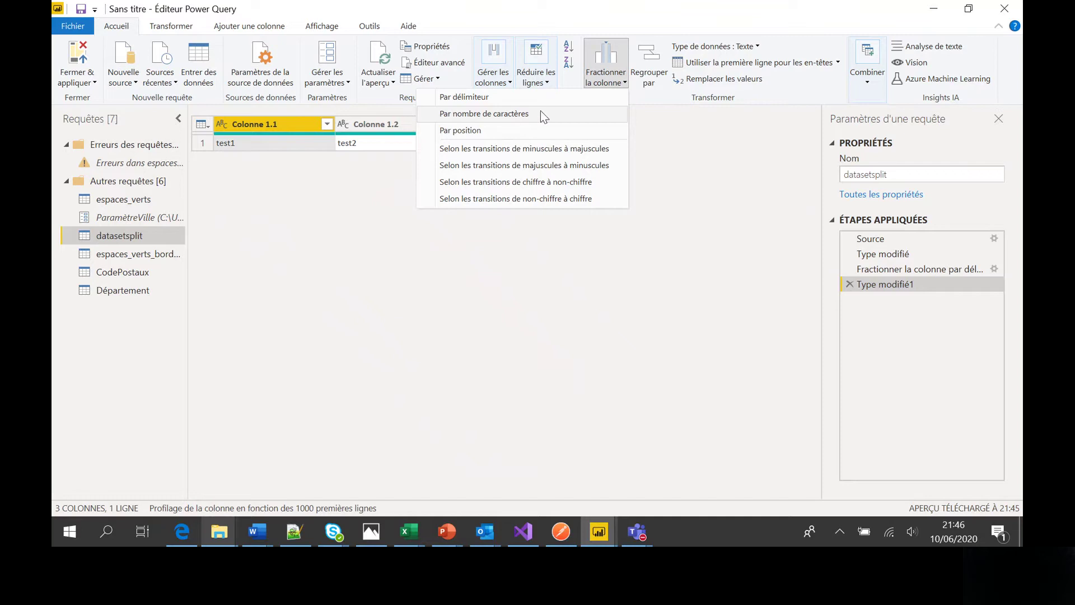
left_click(701, 147)
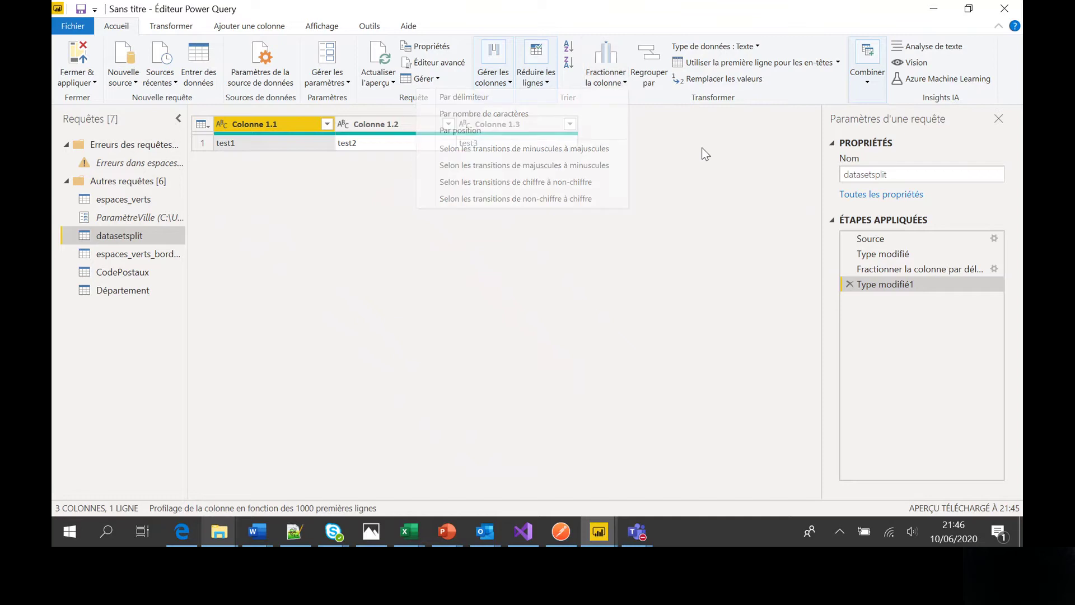
Step: Set up a basic grouping of espaces_verts by Catégorie with the new column named Nombre d'espace verts
left_click(132, 204)
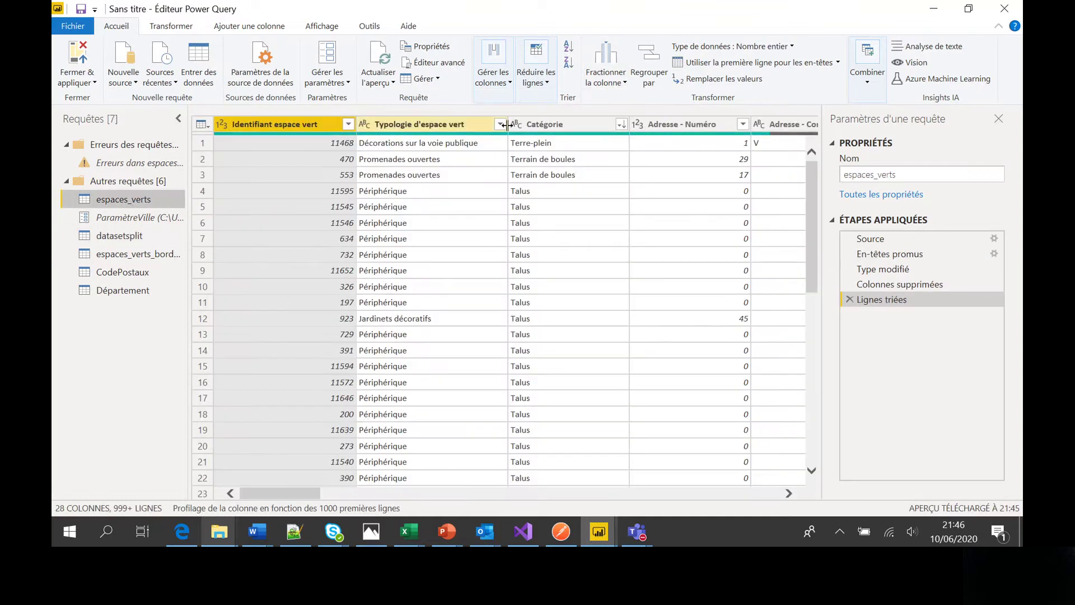
left_click(551, 123)
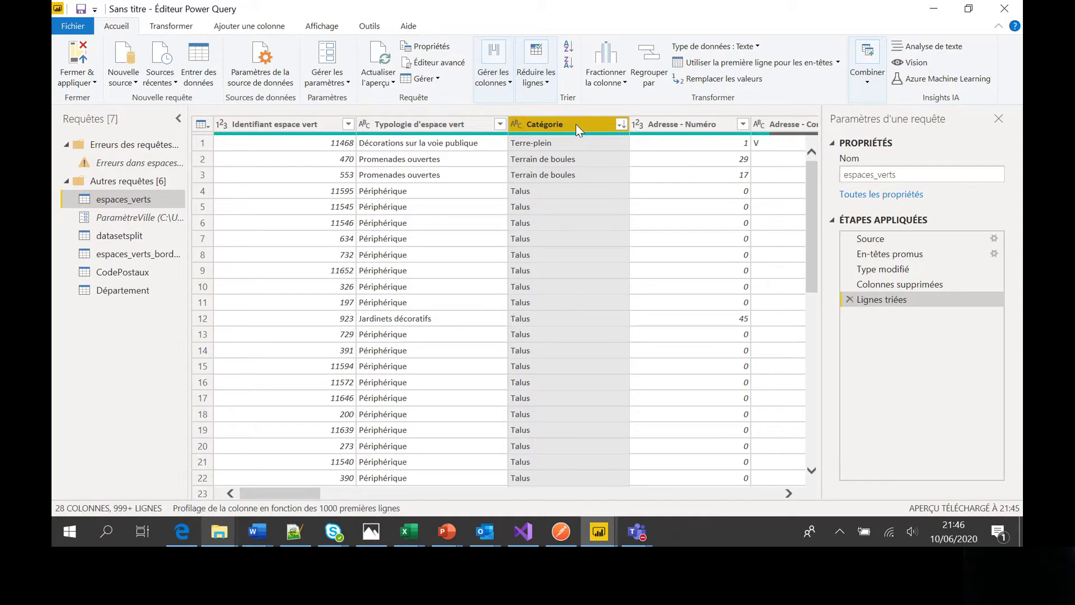
left_click(651, 78)
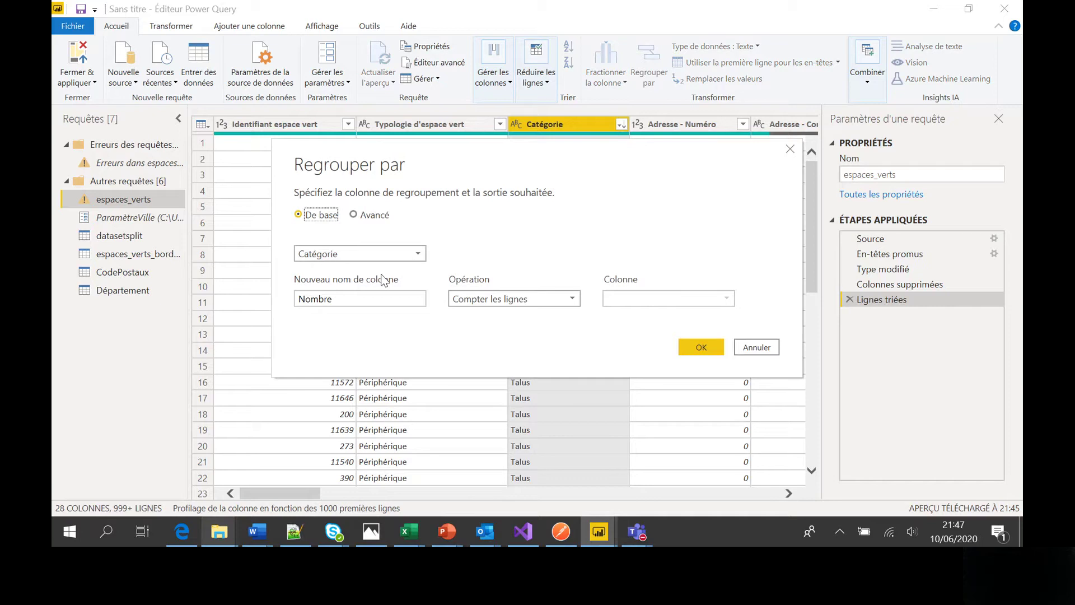
left_click(356, 299)
left_click_drag(356, 299, 242, 296)
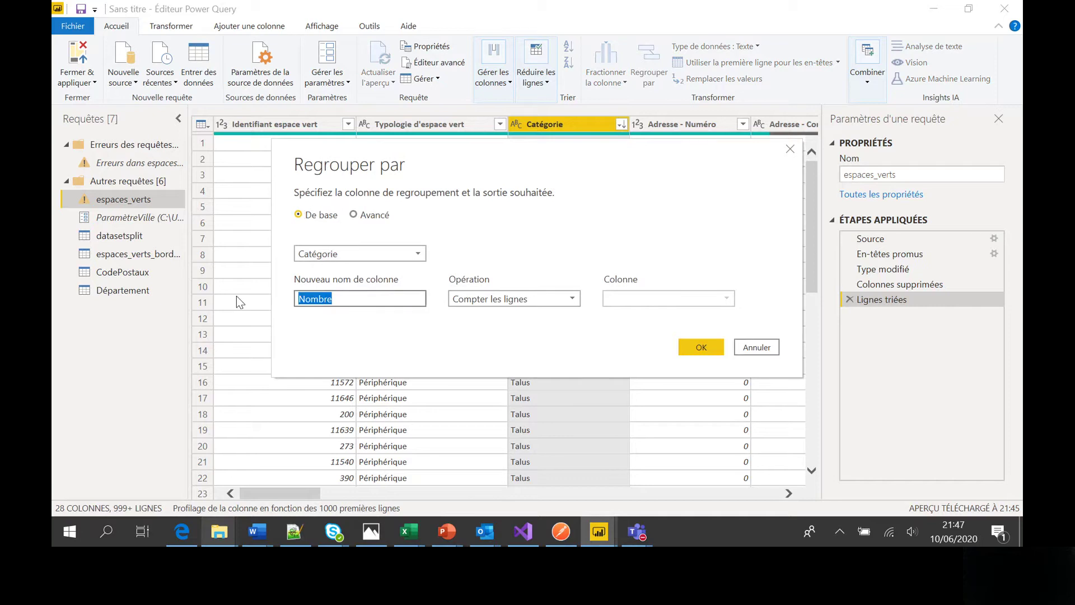
key("End")
type("D4ESPA")
key("BackSpace")
key("BackSpace")
key("BackSpace")
key("BackSpace")
key("BackSpace")
key("BackSpace")
type("d'espace")
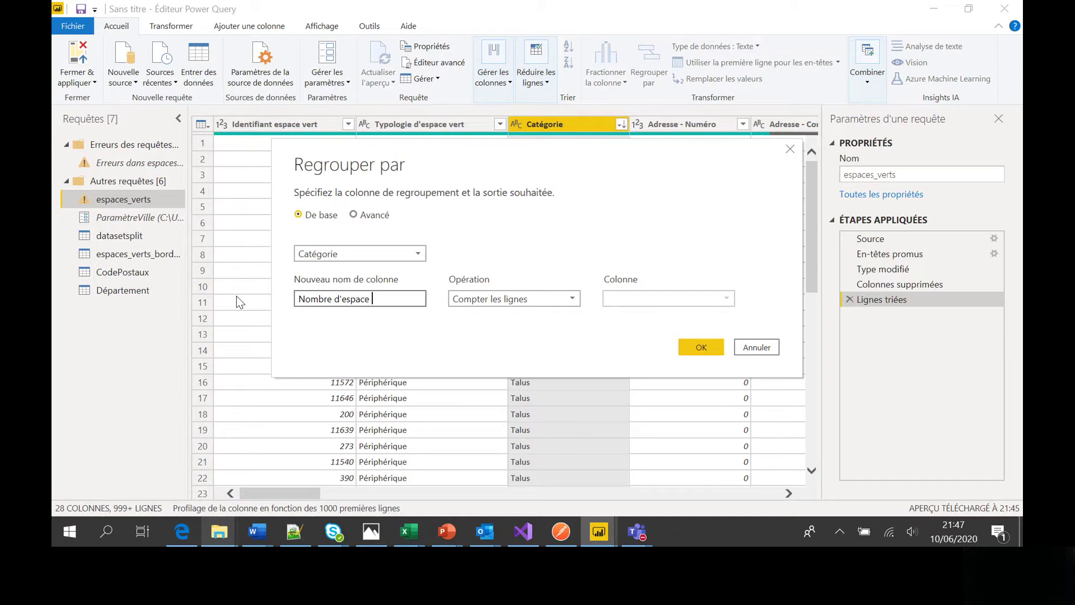
type(" verts")
Step: Choose Compter les lignes as the grouping operation and apply the grouping
left_click(537, 301)
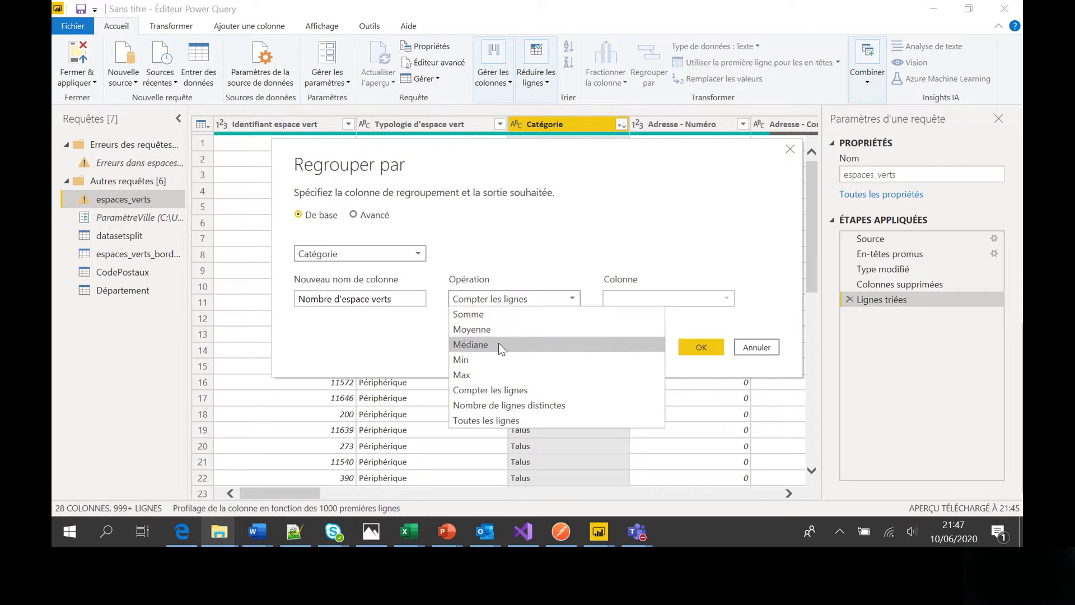
left_click(512, 390)
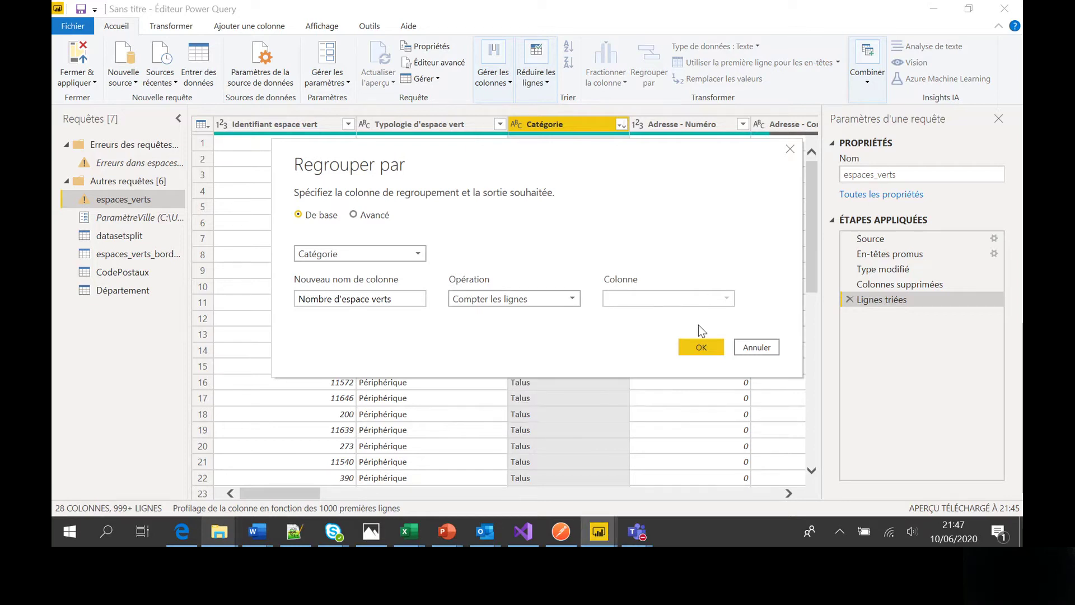
left_click(701, 347)
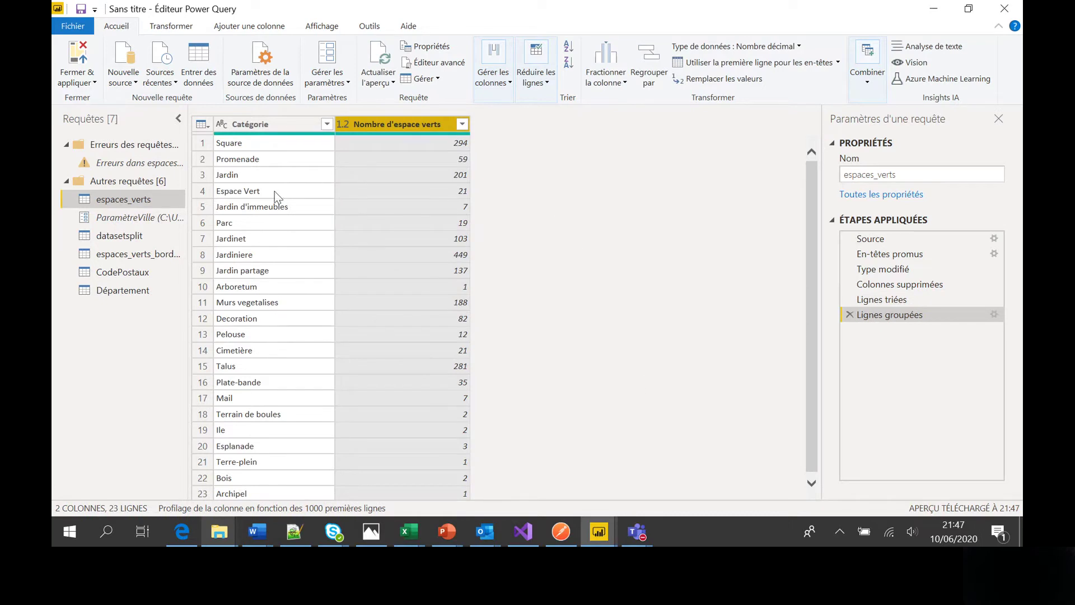
Step: Examine the Square and Promenade categories and their green space counts in the grouped table
left_click(260, 145)
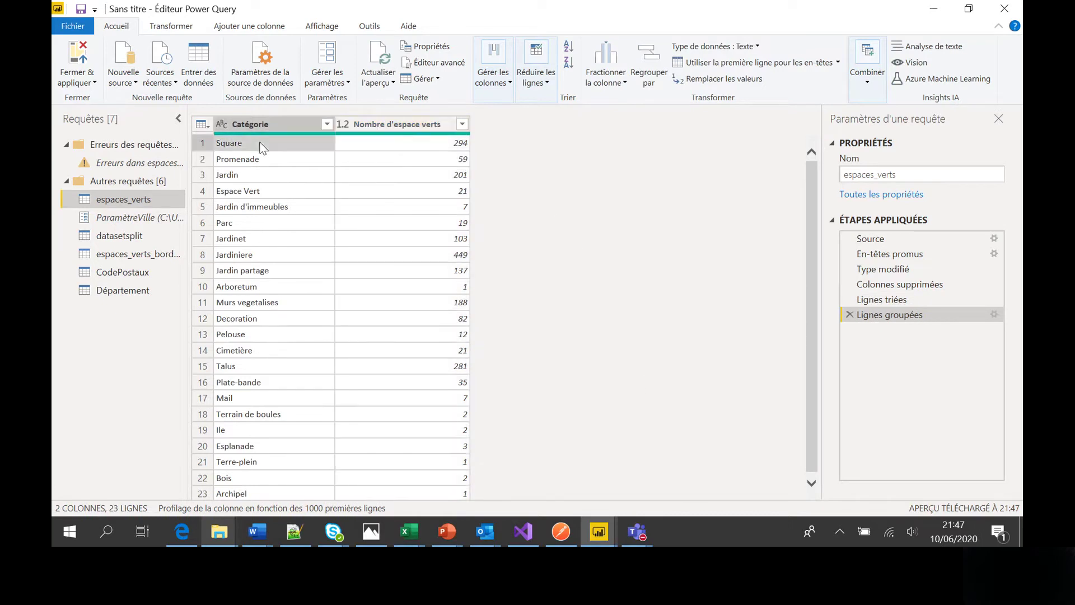
left_click(390, 144)
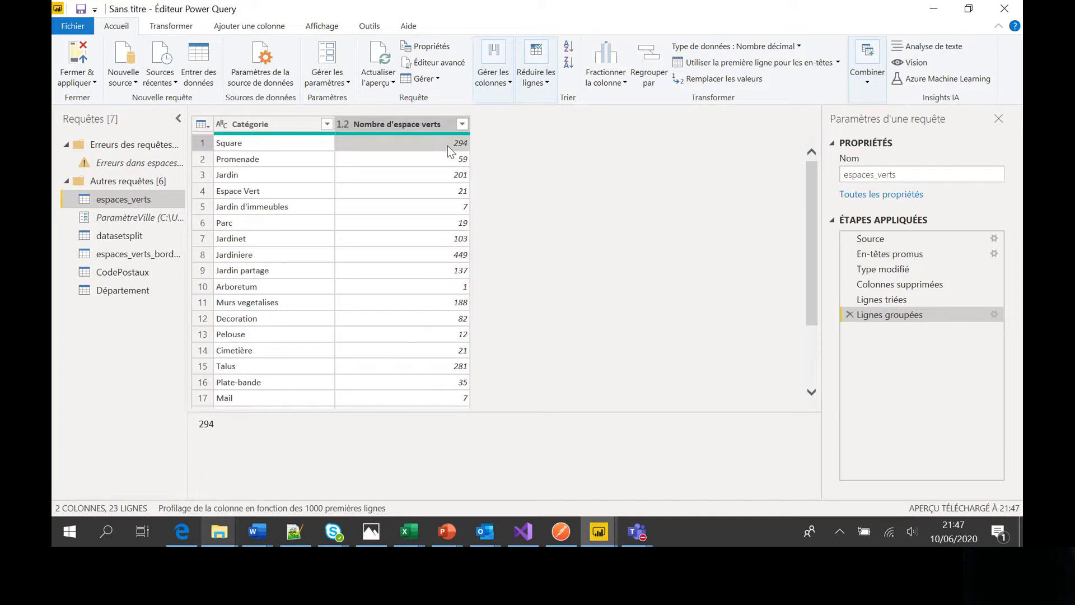
left_click(268, 161)
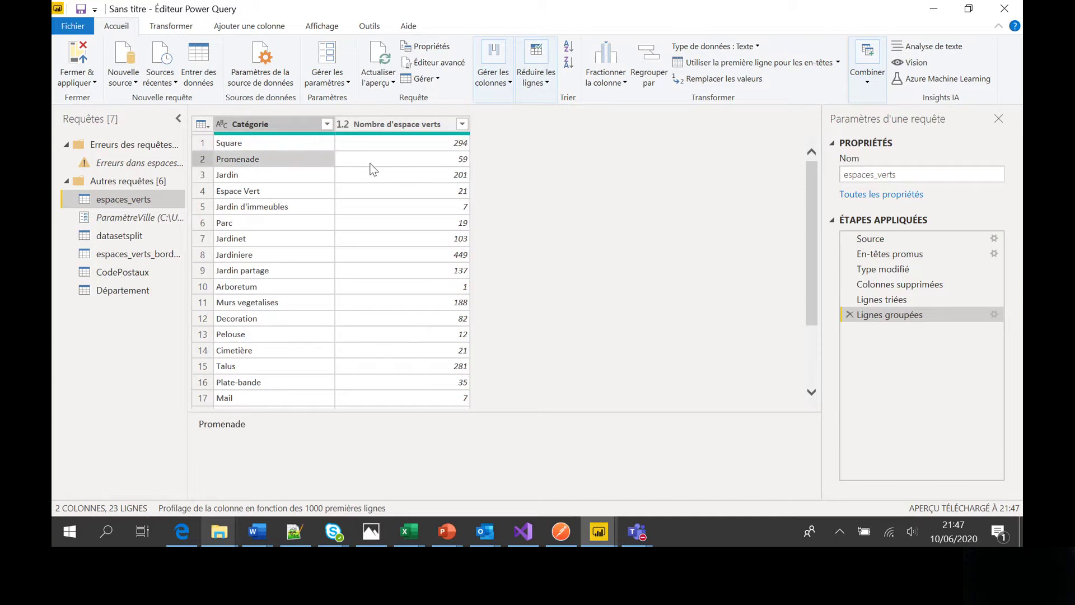
left_click(424, 162)
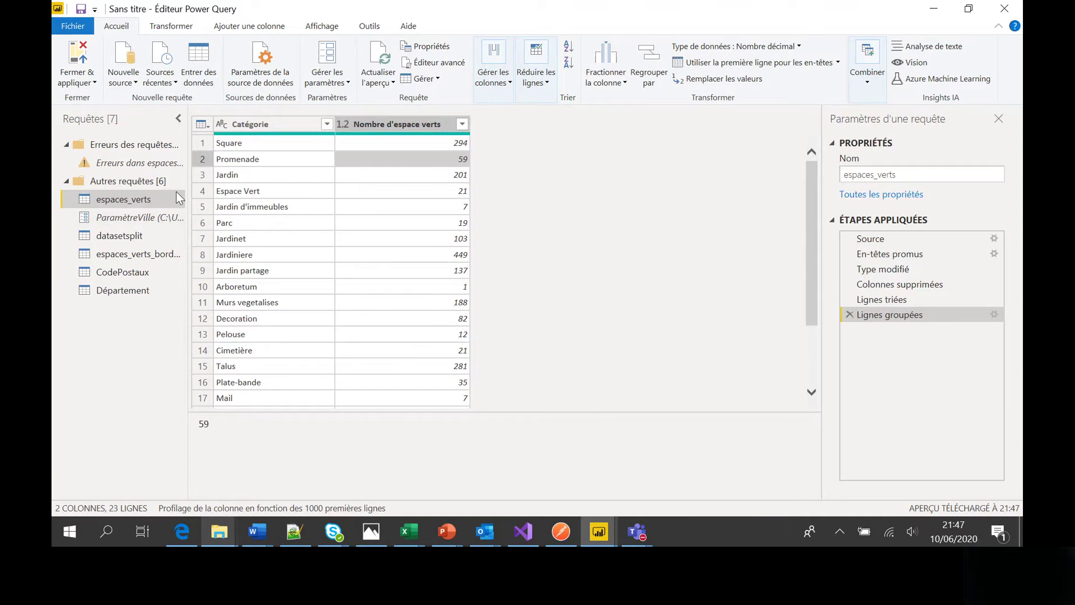
Step: Delete the Lignes groupées and Lignes triées steps from the espaces_verts query
left_click(849, 315)
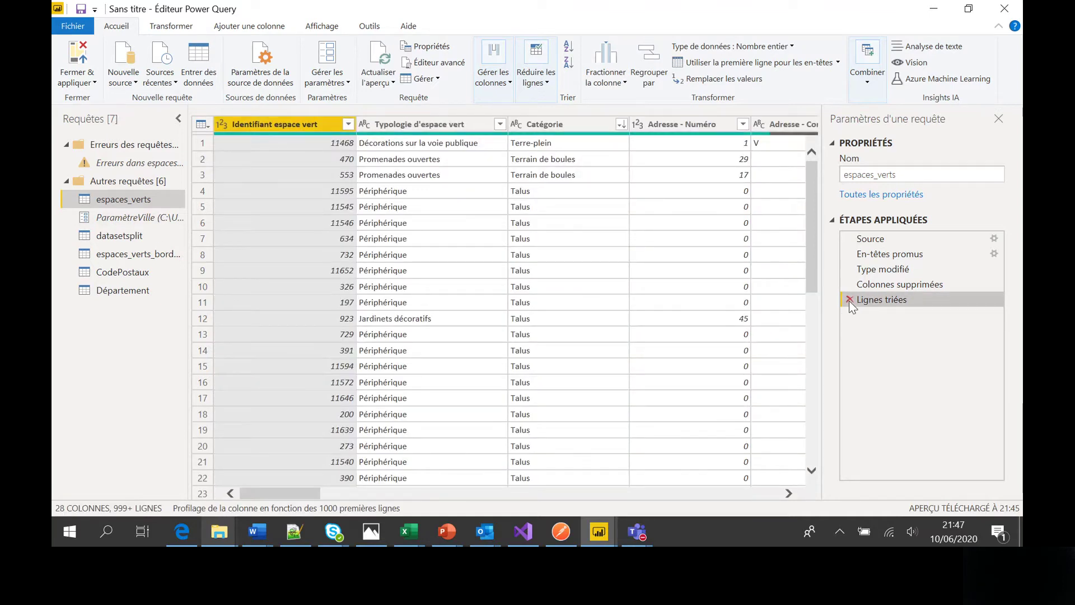
left_click(849, 301)
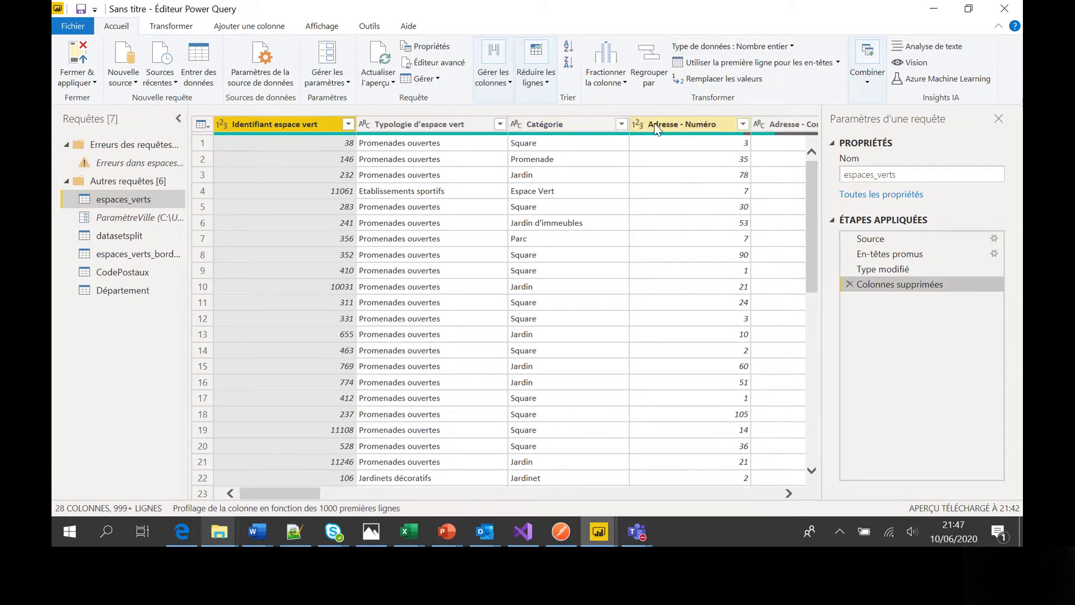
Step: Review the data types available for the Adresse - Numéro column and look over the neighbouring address columns
left_click(657, 126)
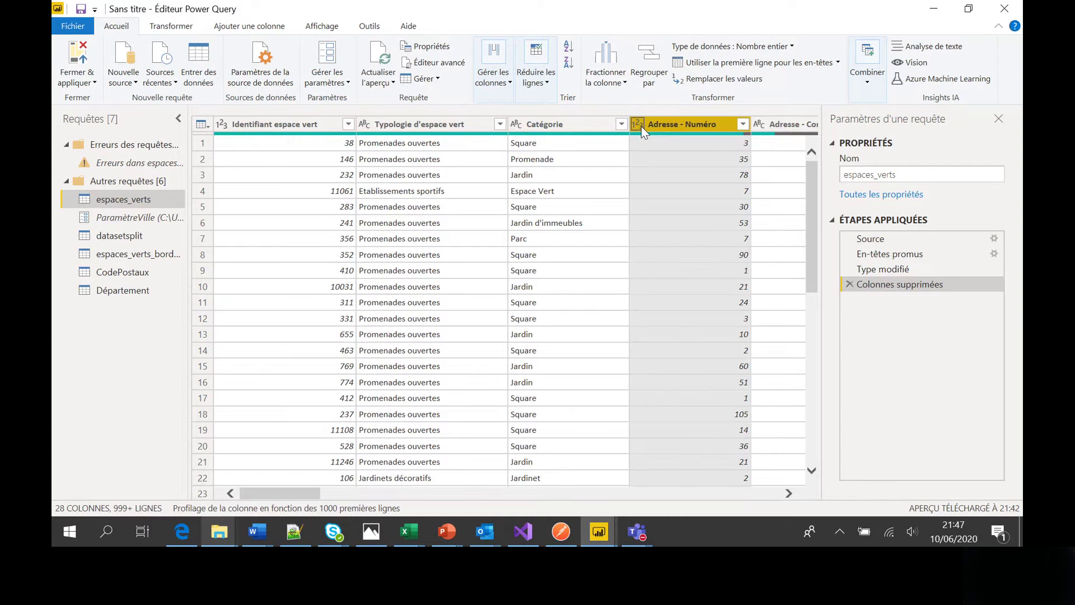
left_click(791, 48)
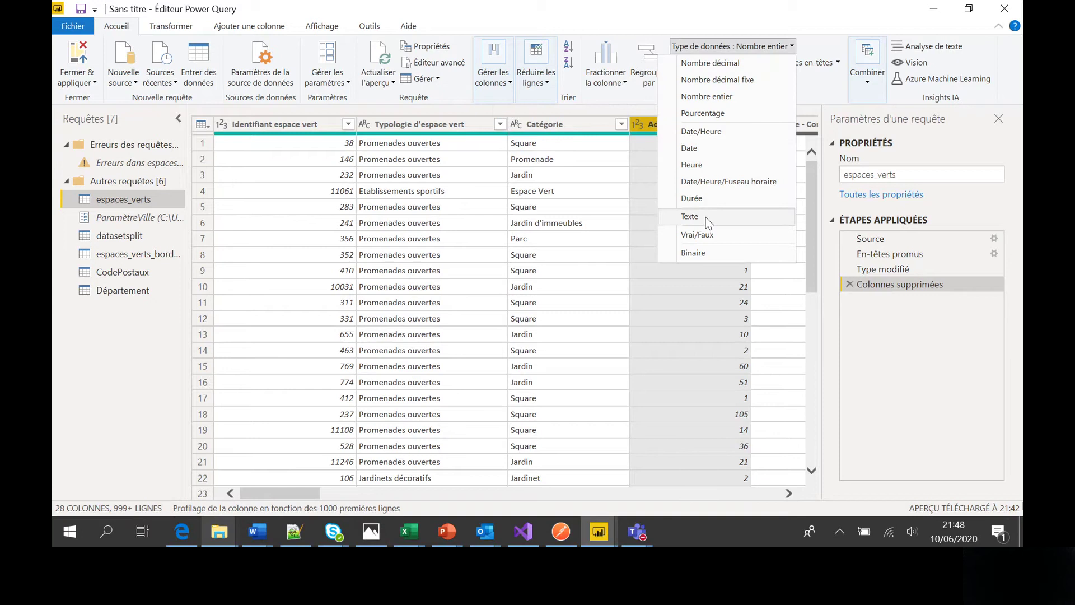
left_click(650, 129)
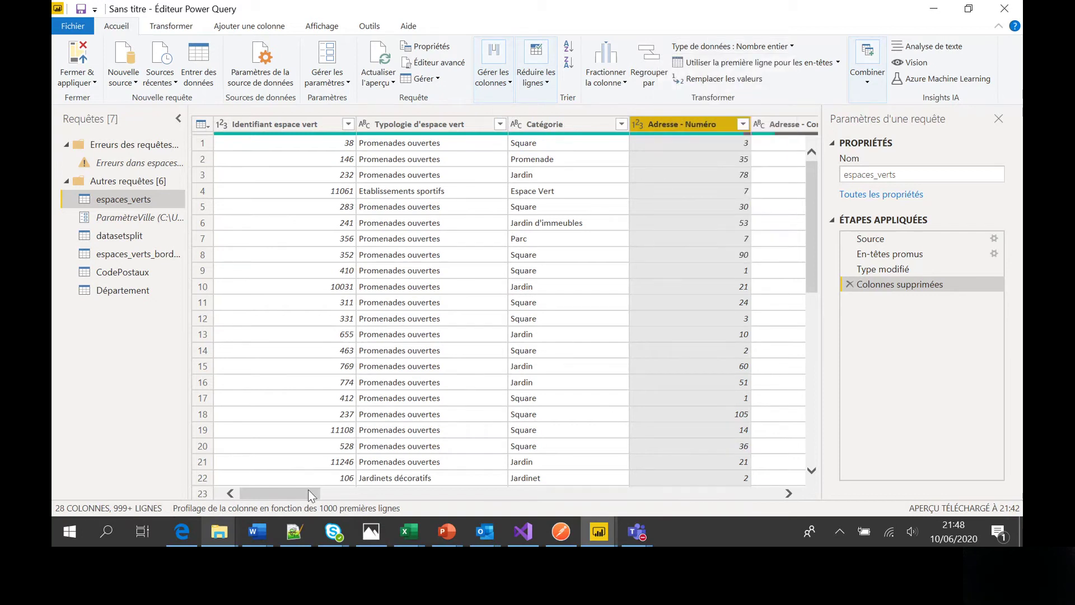
left_click_drag(303, 494, 339, 491)
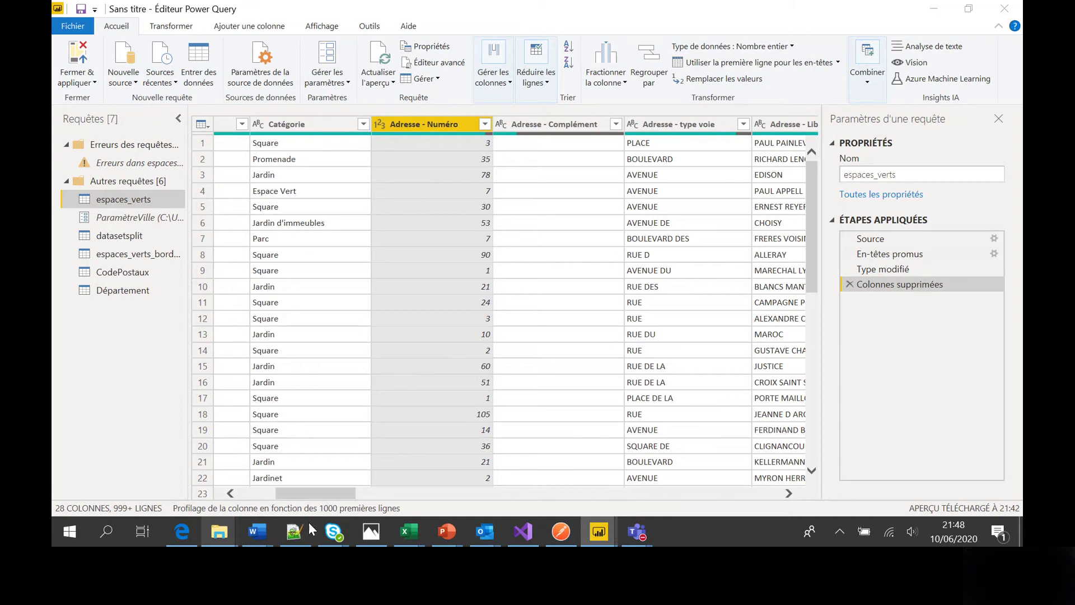
Step: Switch to Notepad++ and select the header line of espaces_verts_Paris.csv to examine the column names in the raw file
left_click(295, 531)
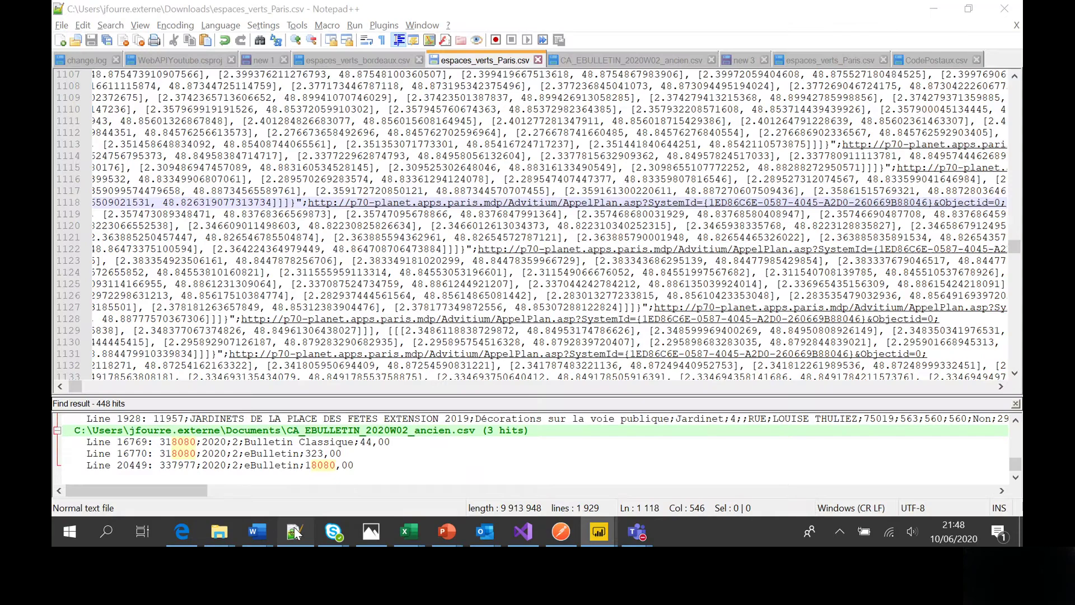
left_click_drag(1014, 246, 1014, 87)
left_click_drag(76, 386, 67, 383)
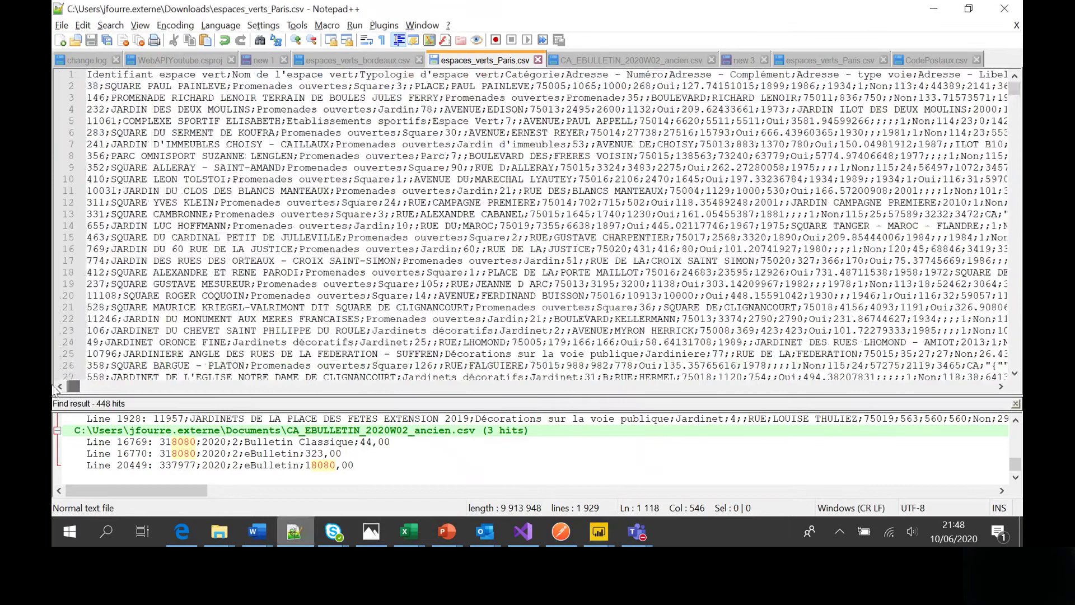
left_click_drag(87, 86, 87, 76)
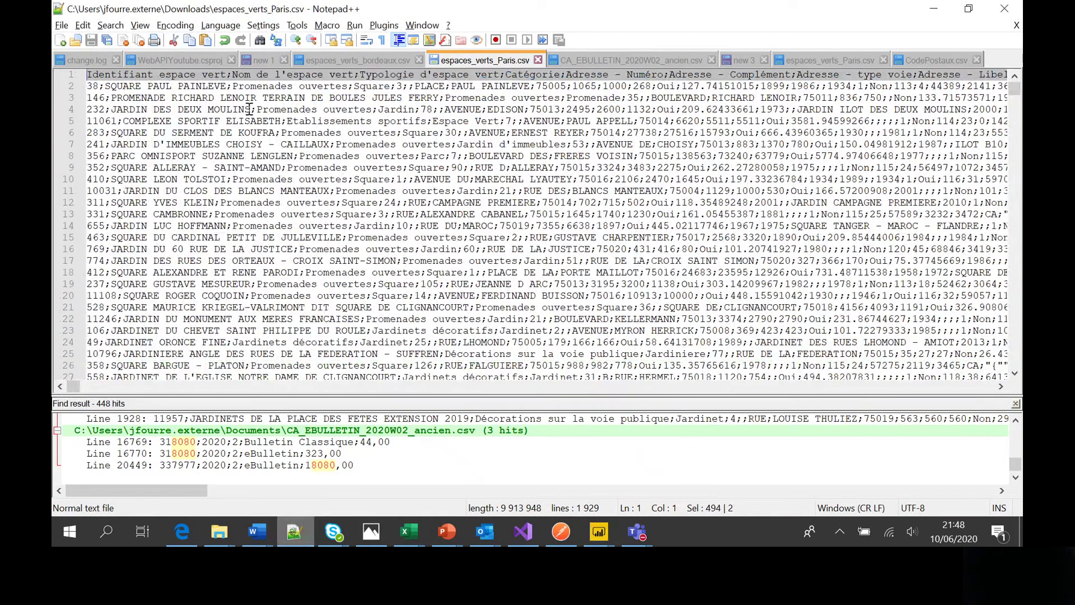
Step: Return to the Power Query editor and check the data types of the Catégorie and Adresse - Numéro columns
key("alt+Tab")
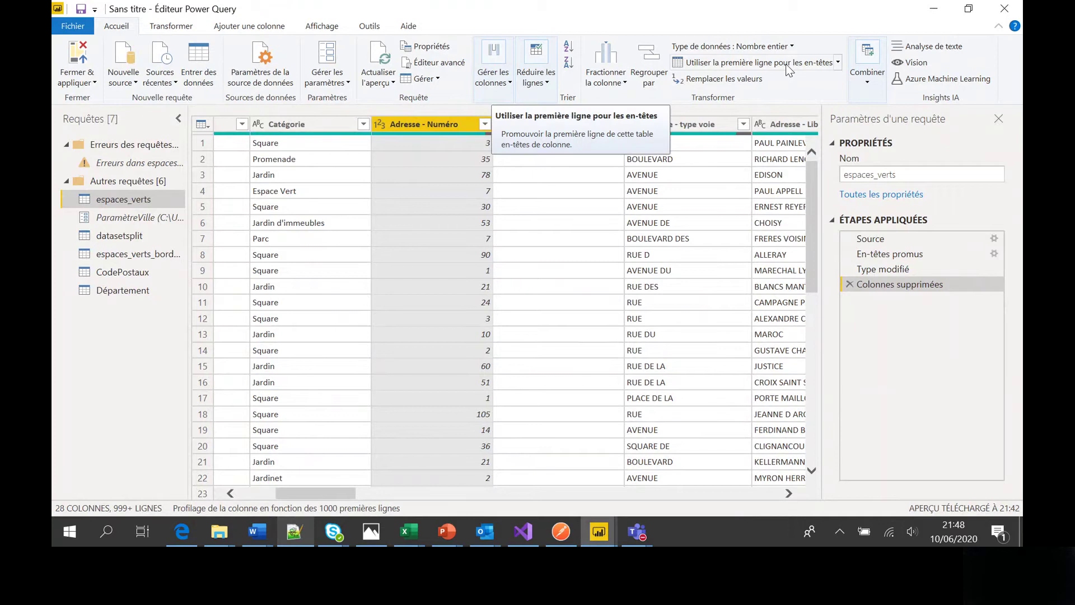
left_click(298, 130)
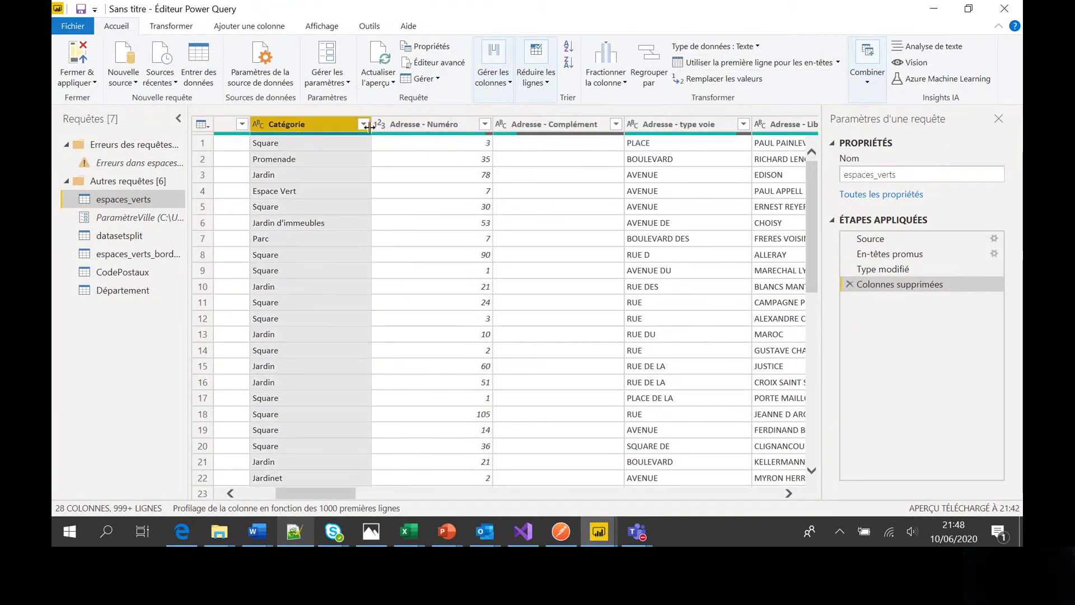
left_click(401, 126)
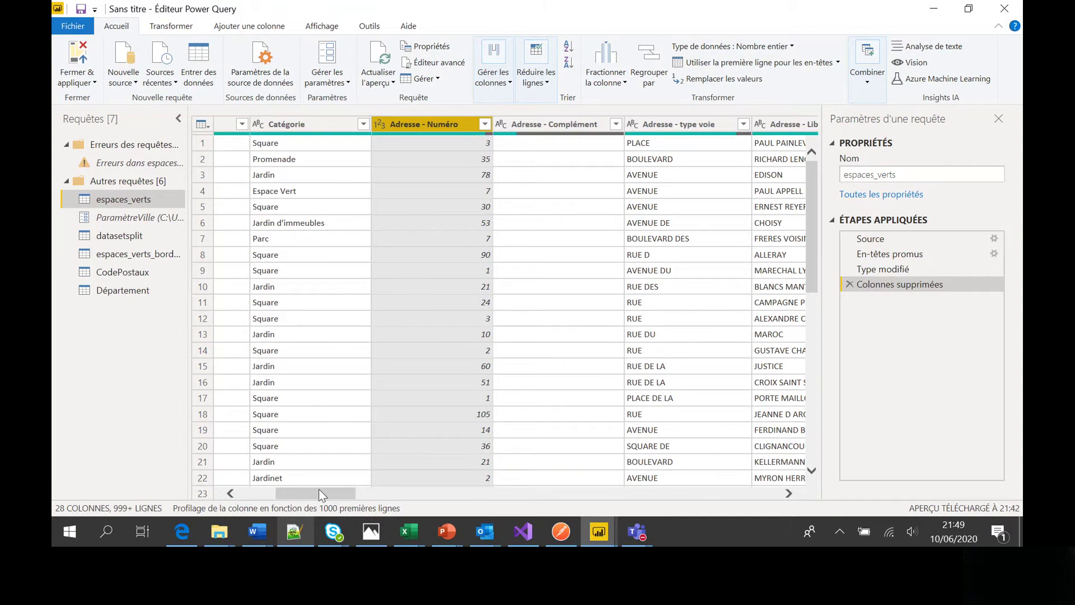
Step: Replace PLACE with PLACE2 in the Adresse - type voie column, and delete the Valeur remplacée step
left_click_drag(318, 492, 325, 491)
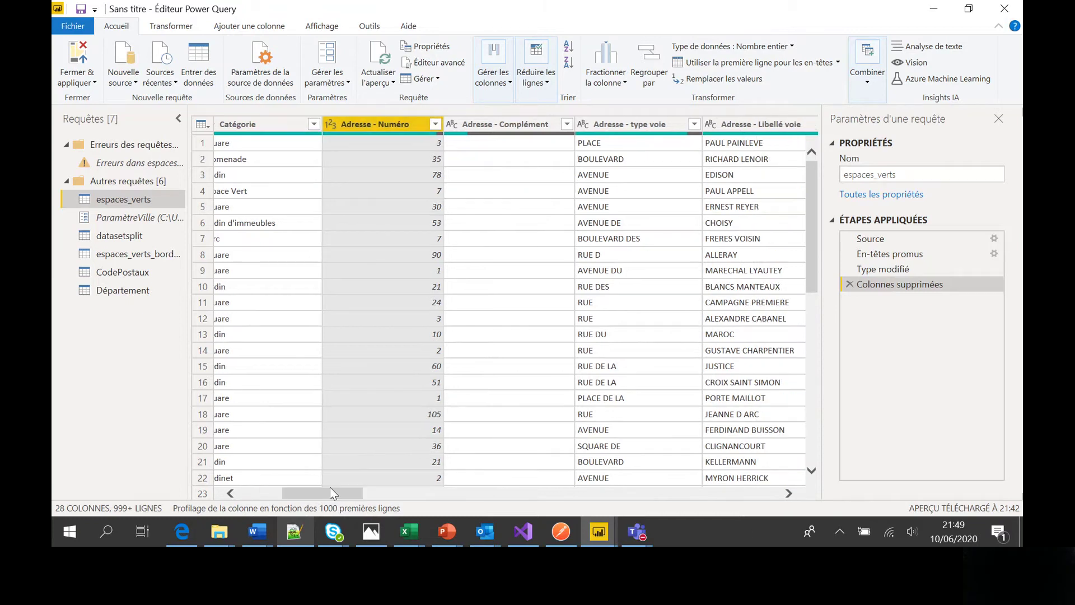
left_click(644, 144)
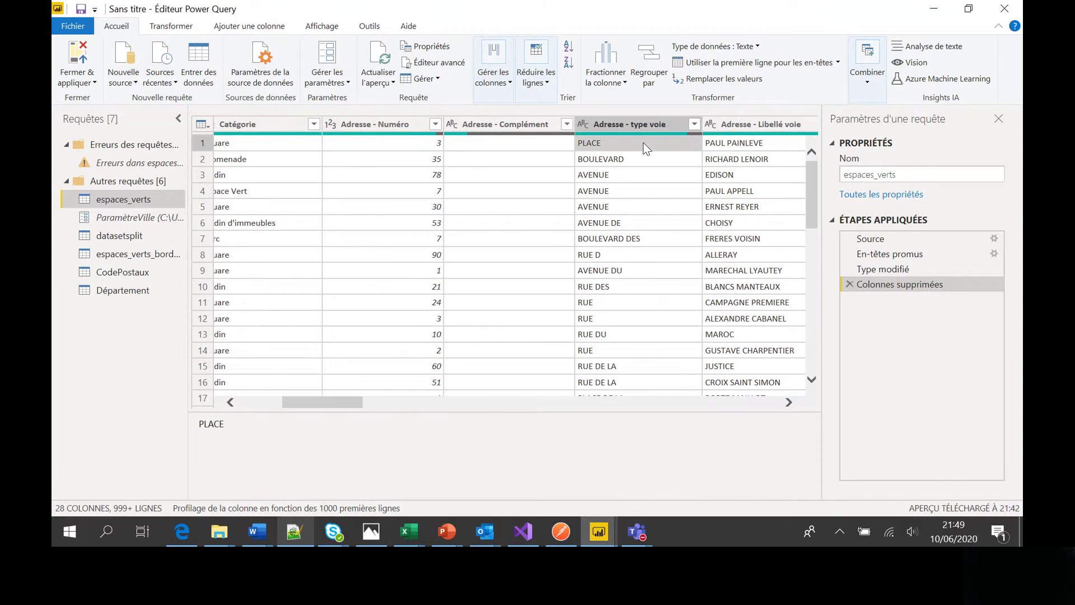
left_click(745, 79)
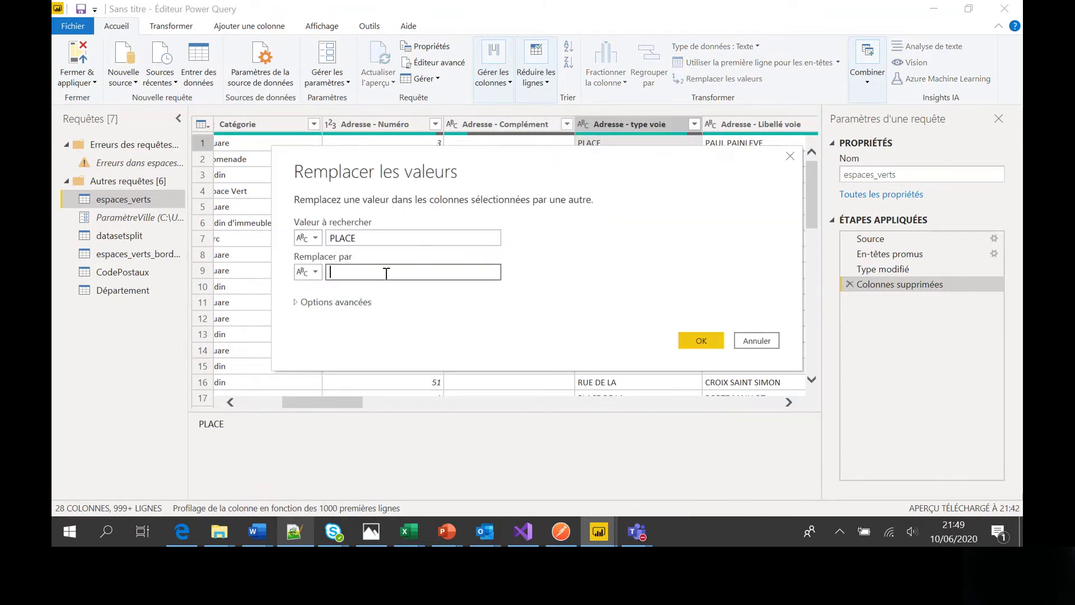
type("PLACE2")
left_click(694, 338)
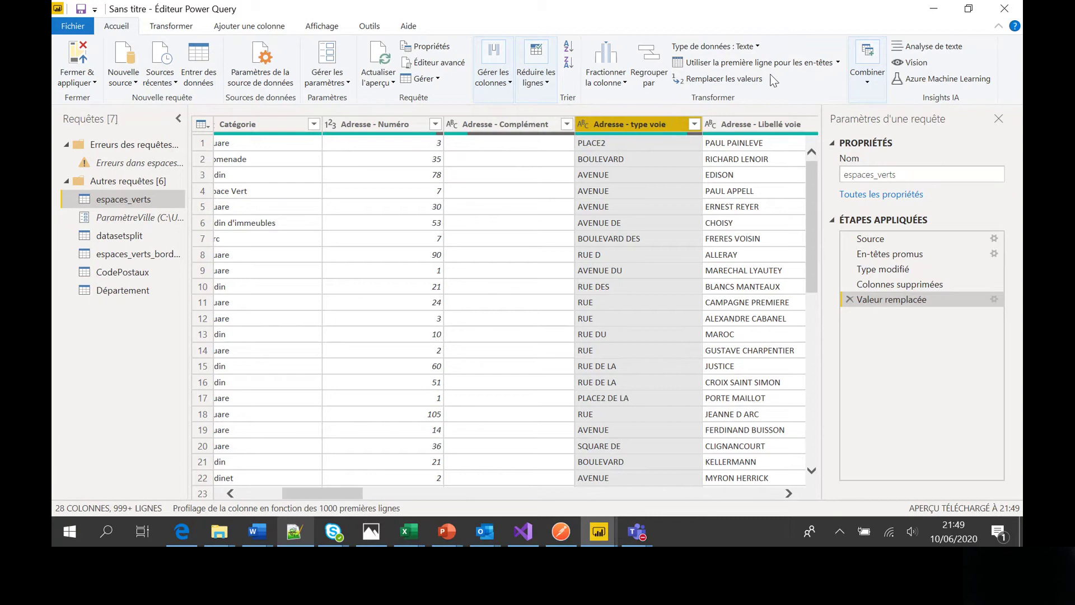
left_click(849, 299)
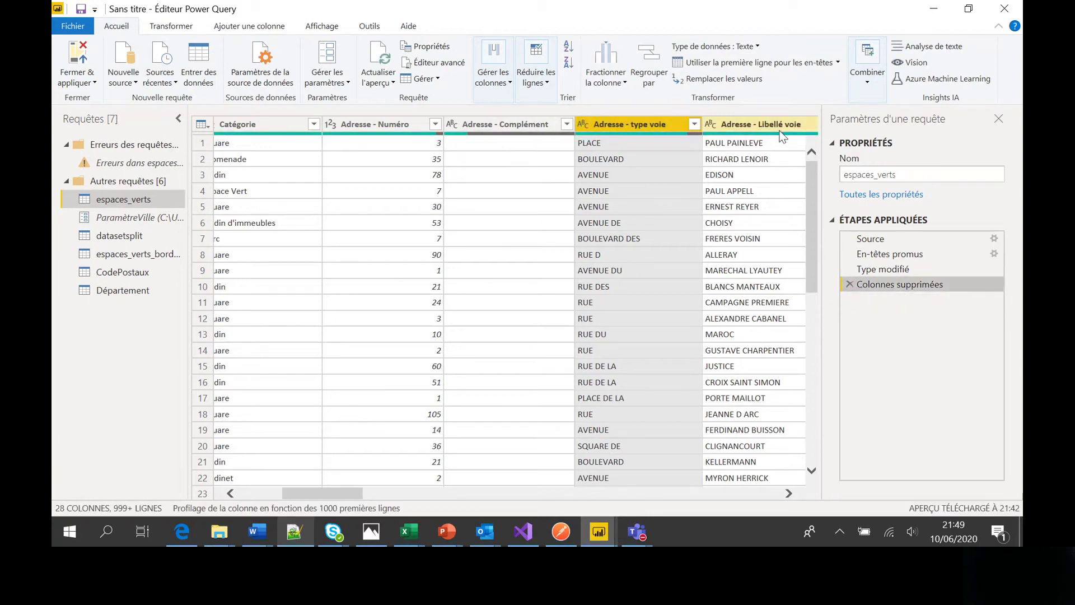
Step: Look over the options for combining queries and compare the espaces_verts and espaces_verts_bordeaux queries
left_click(867, 82)
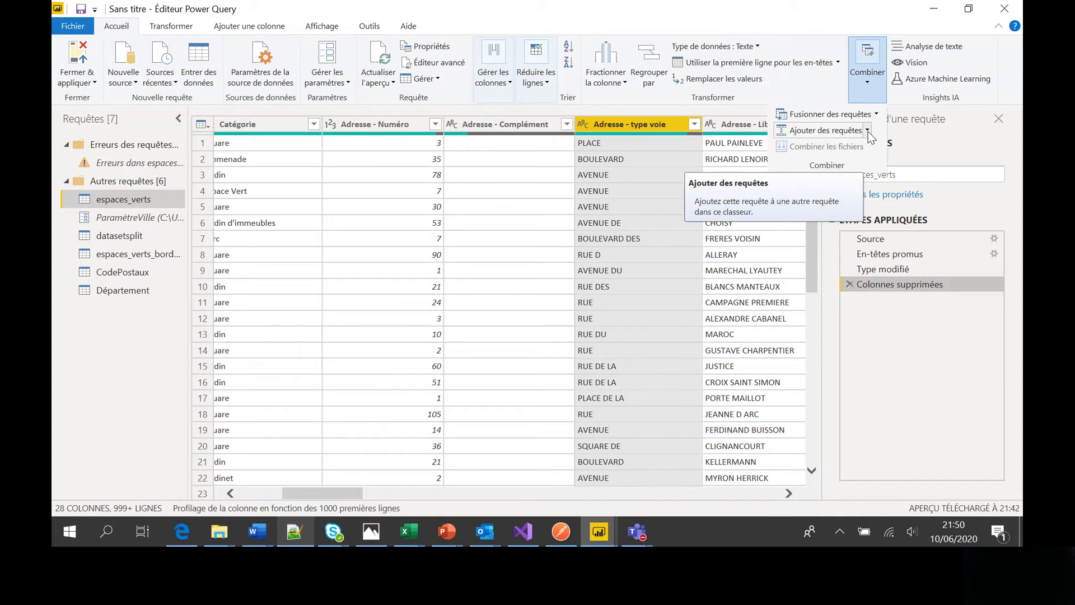
left_click(132, 200)
key("Down")
key("Down")
key("Down")
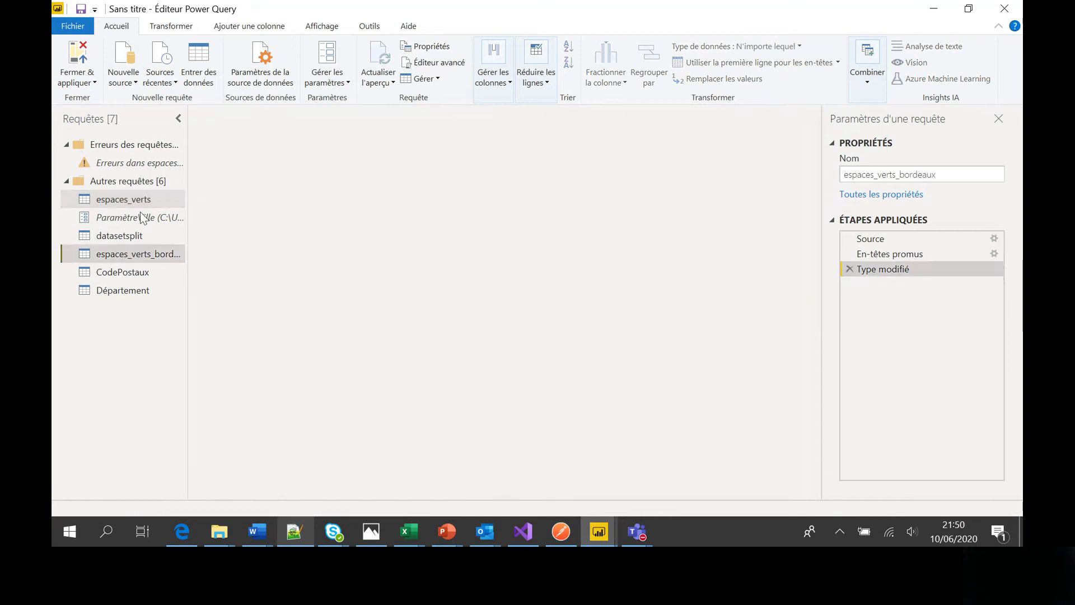
left_click(143, 202)
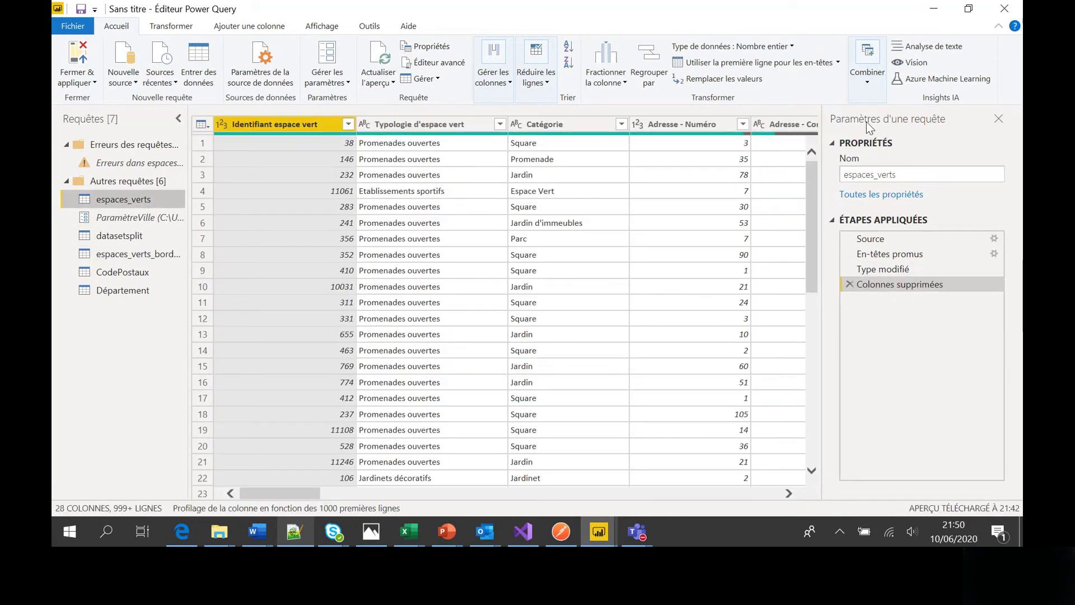
Step: Append a second table to espaces_verts as a new query, using the two-table option with espaces_verts as the primary table
left_click(873, 84)
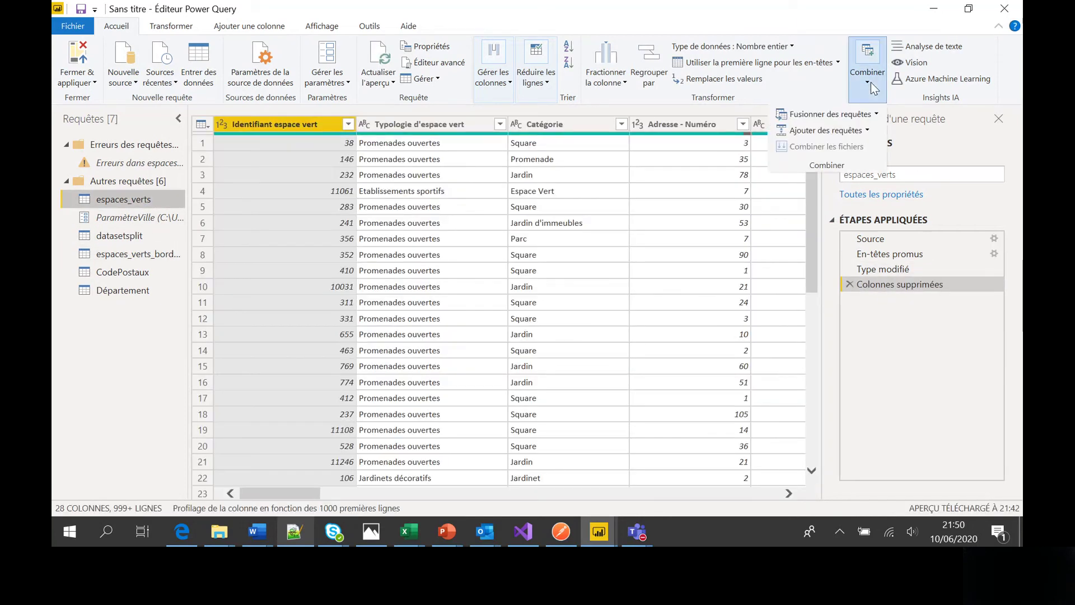
left_click(868, 132)
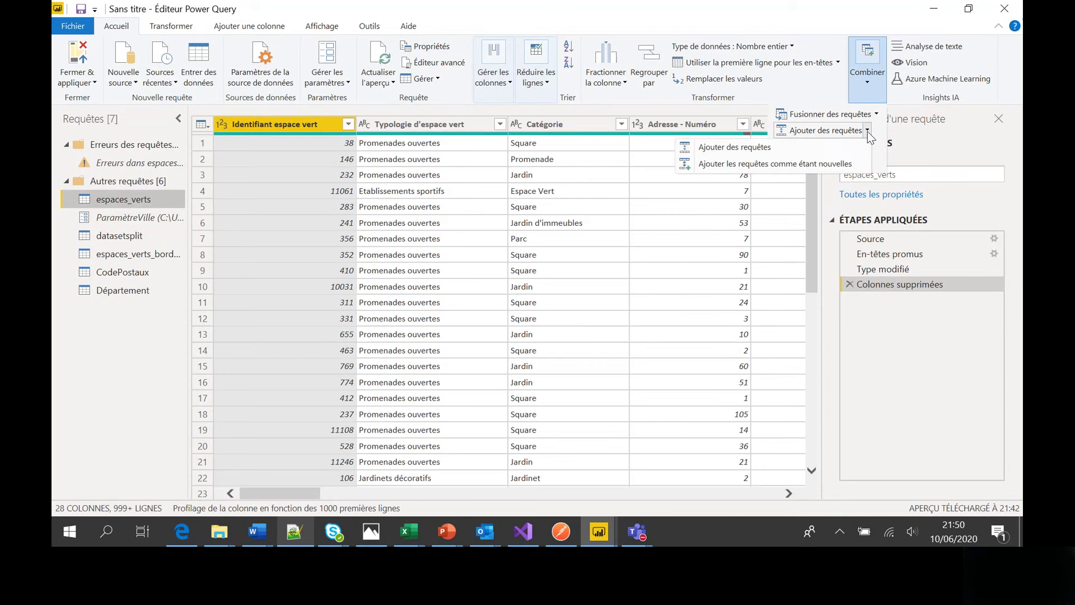
left_click(831, 166)
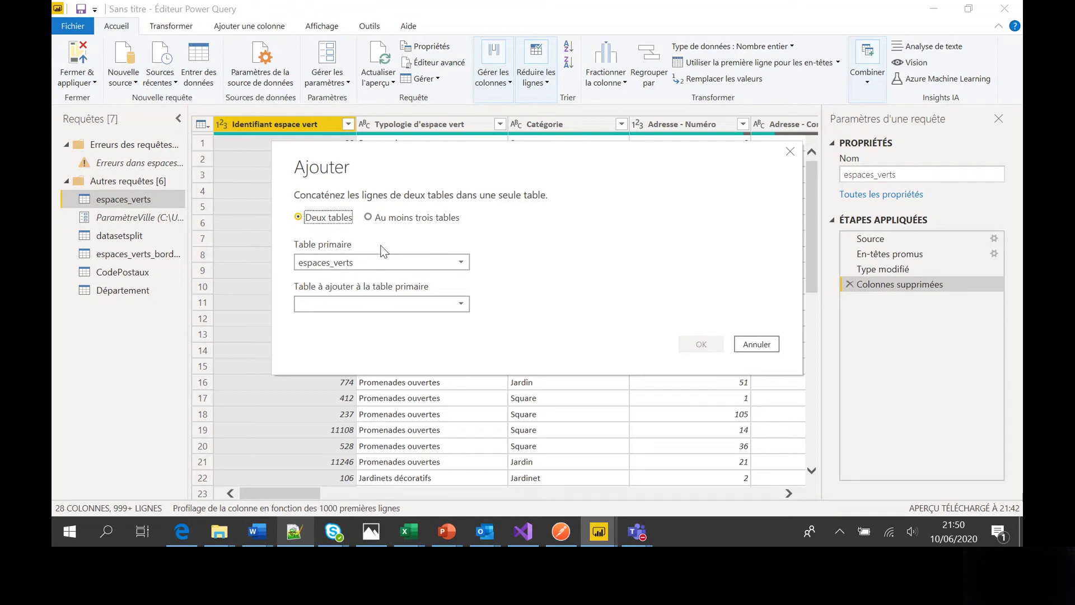
left_click(369, 301)
left_click(360, 346)
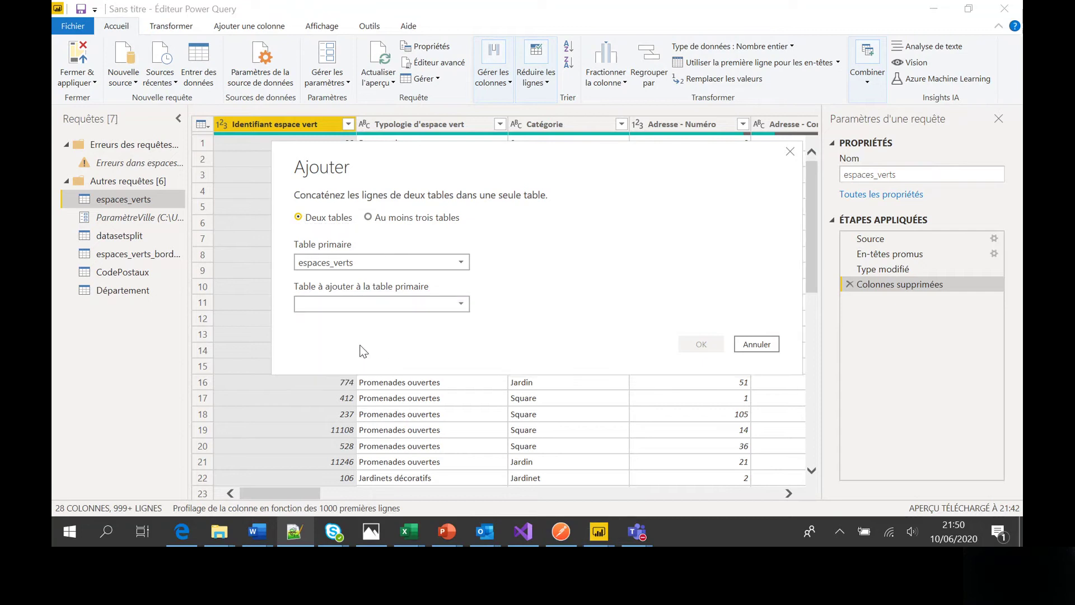
left_click(700, 344)
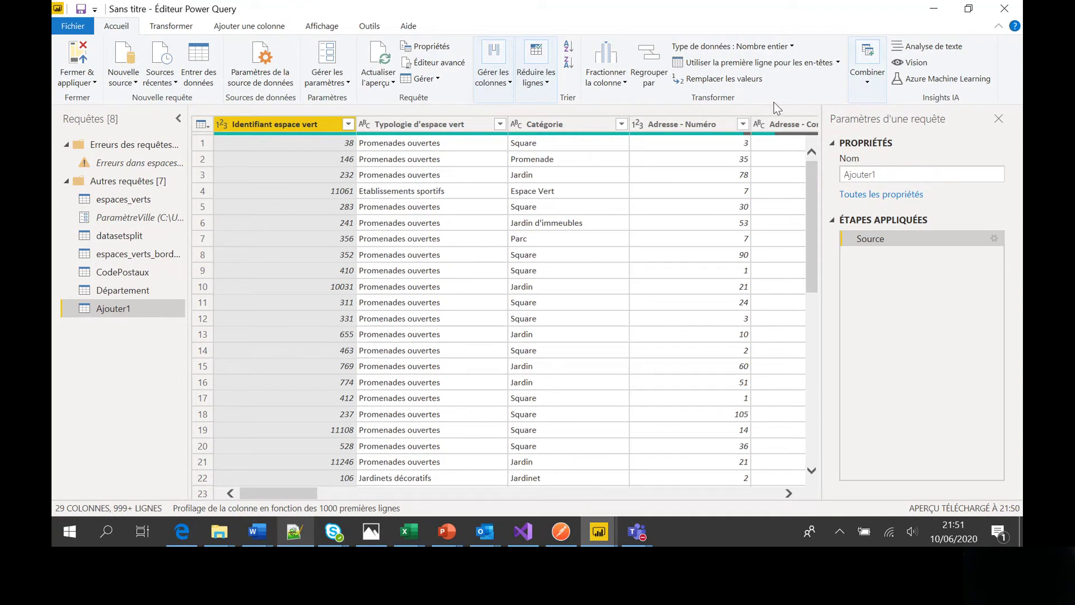
Step: Review the combine options and examine the codePostal and libellé columns of the CodePostaux query
left_click(865, 82)
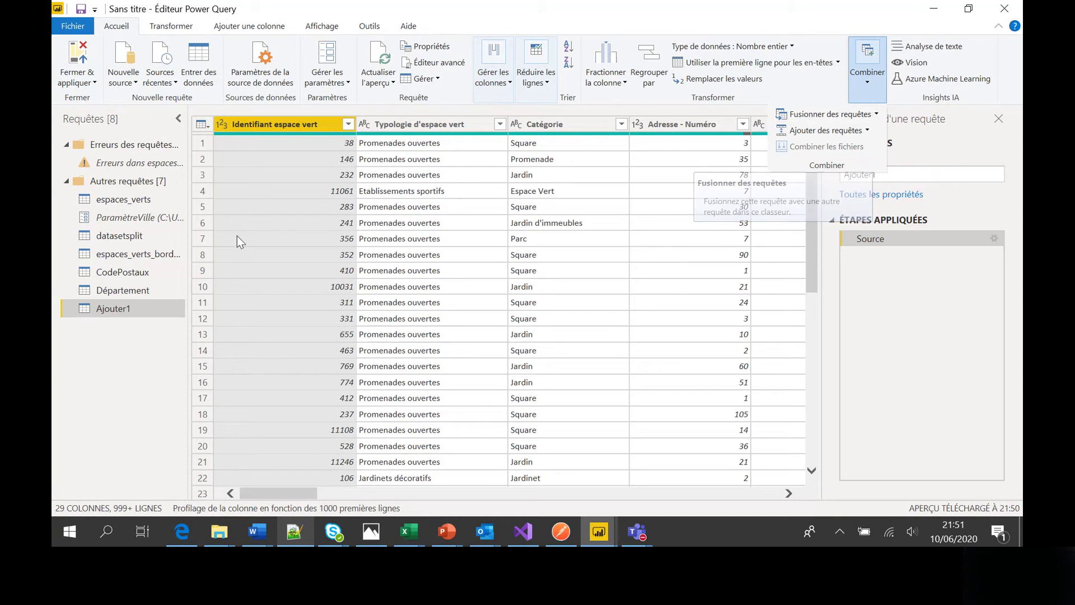
left_click(129, 277)
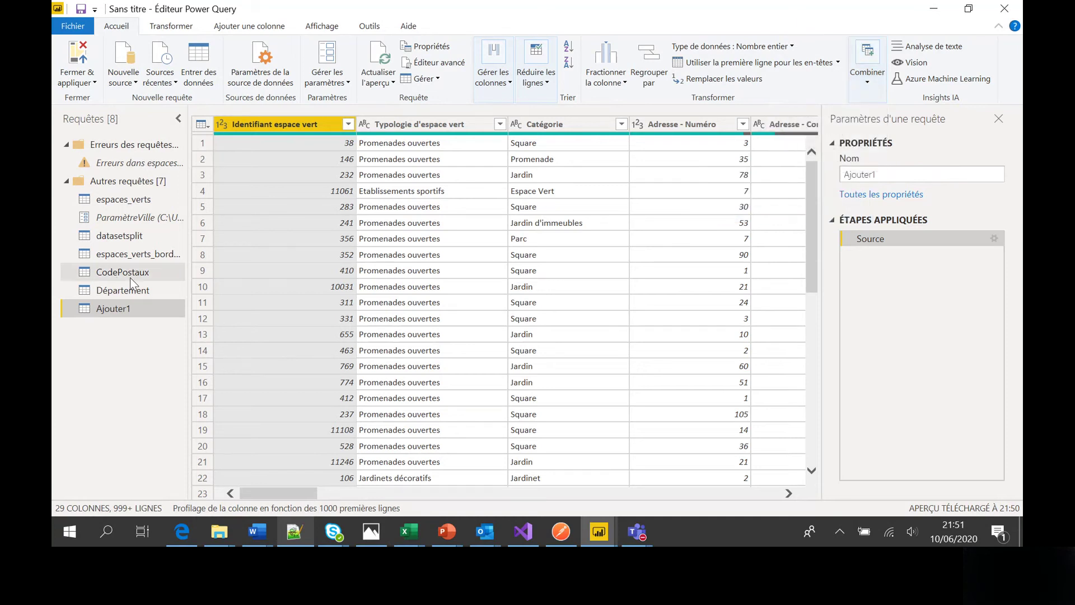
left_click(129, 277)
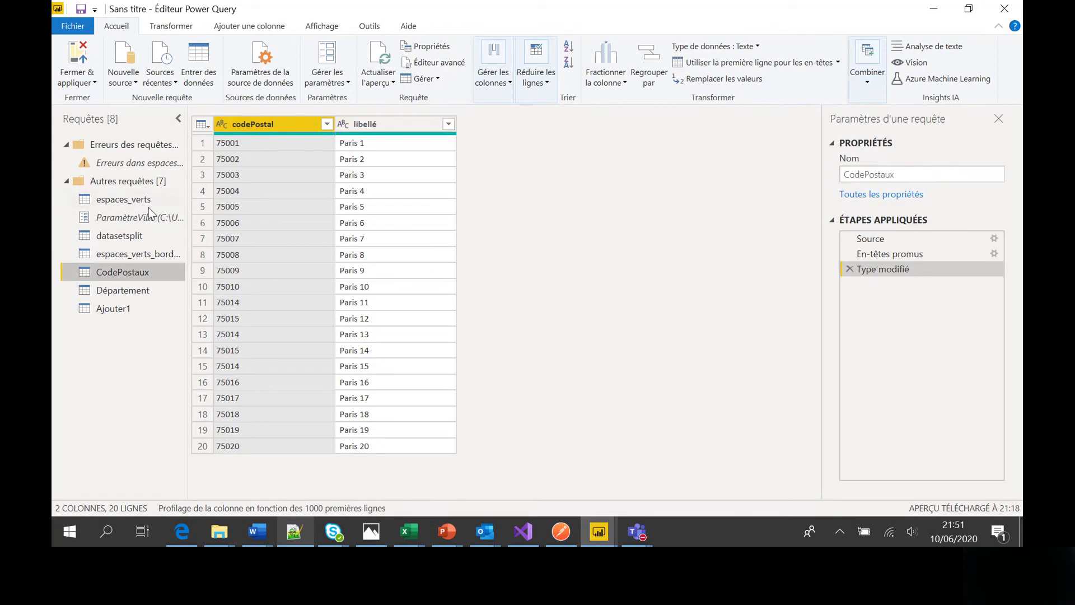
left_click(115, 200)
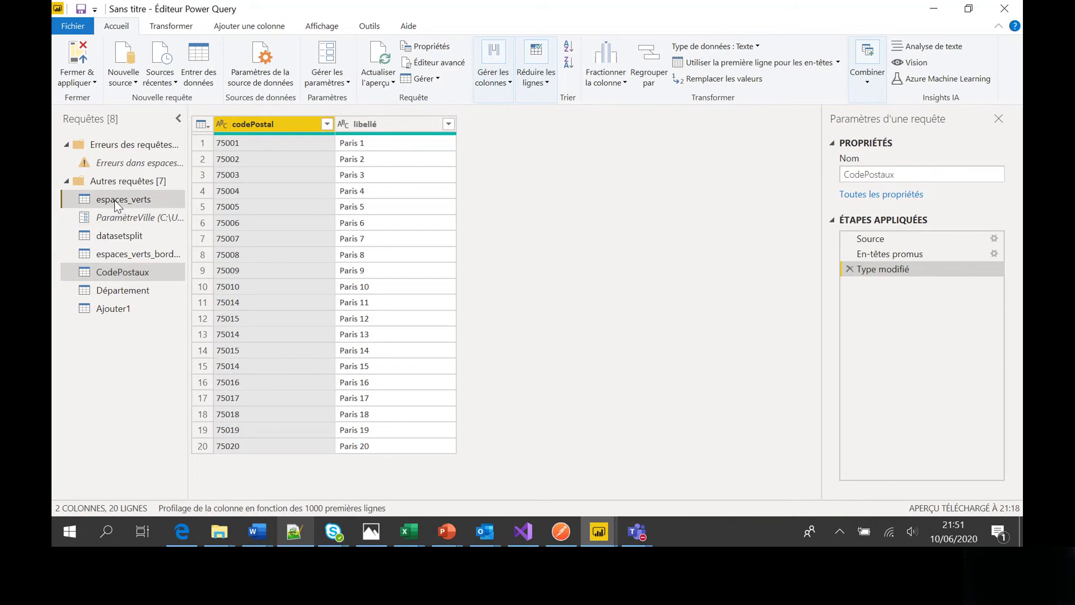
left_click(869, 84)
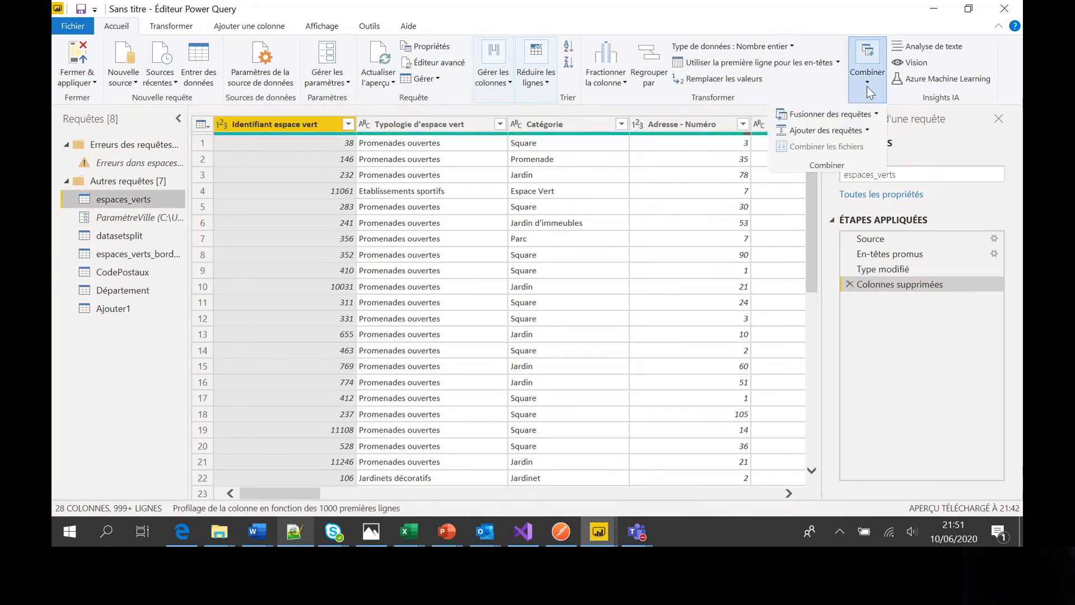
left_click(875, 115)
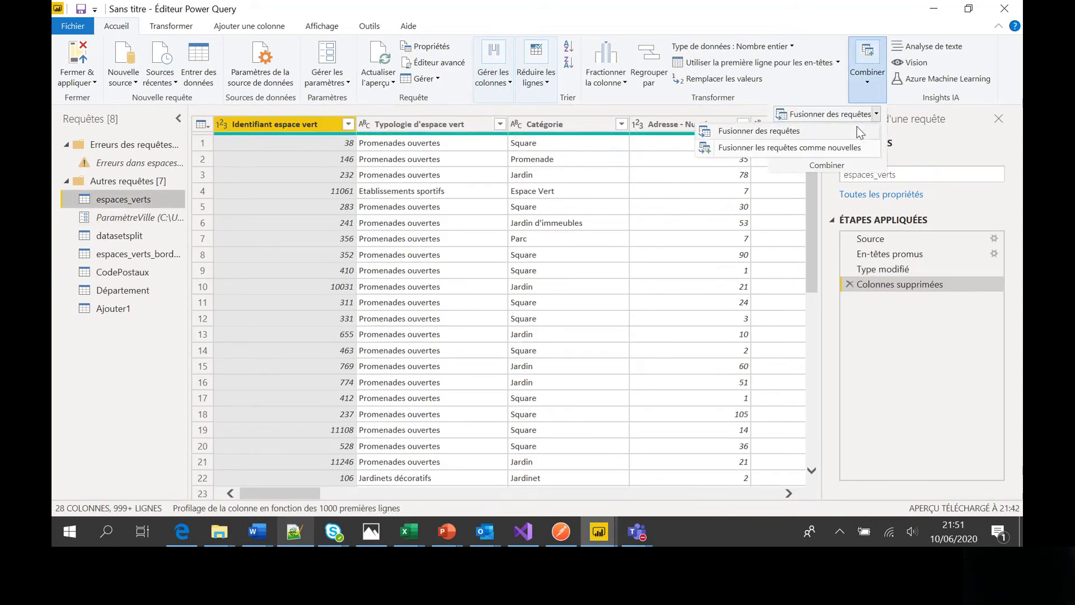
left_click(815, 148)
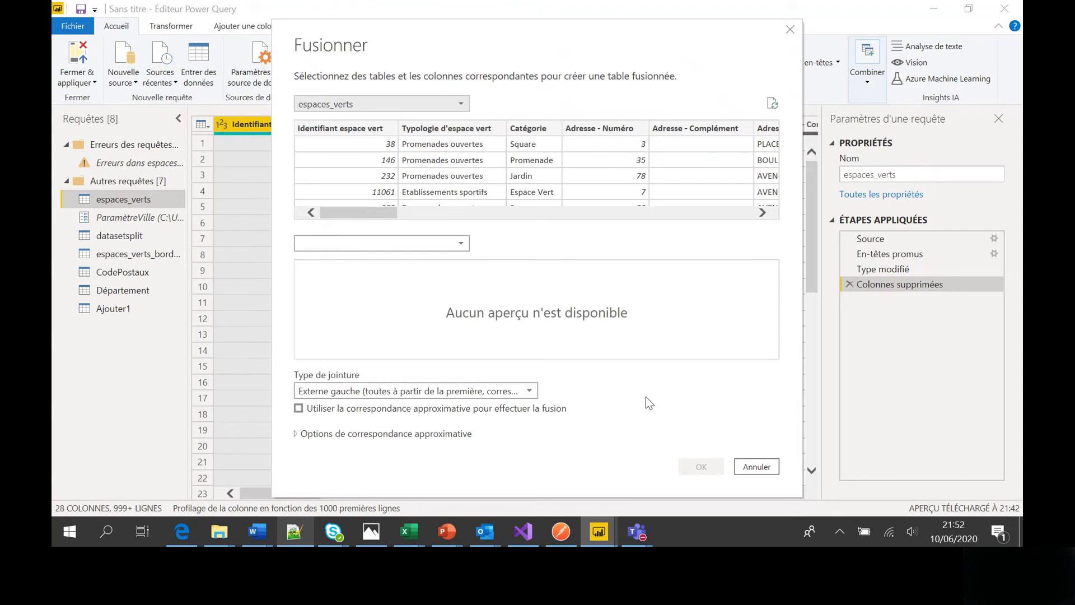
left_click(753, 467)
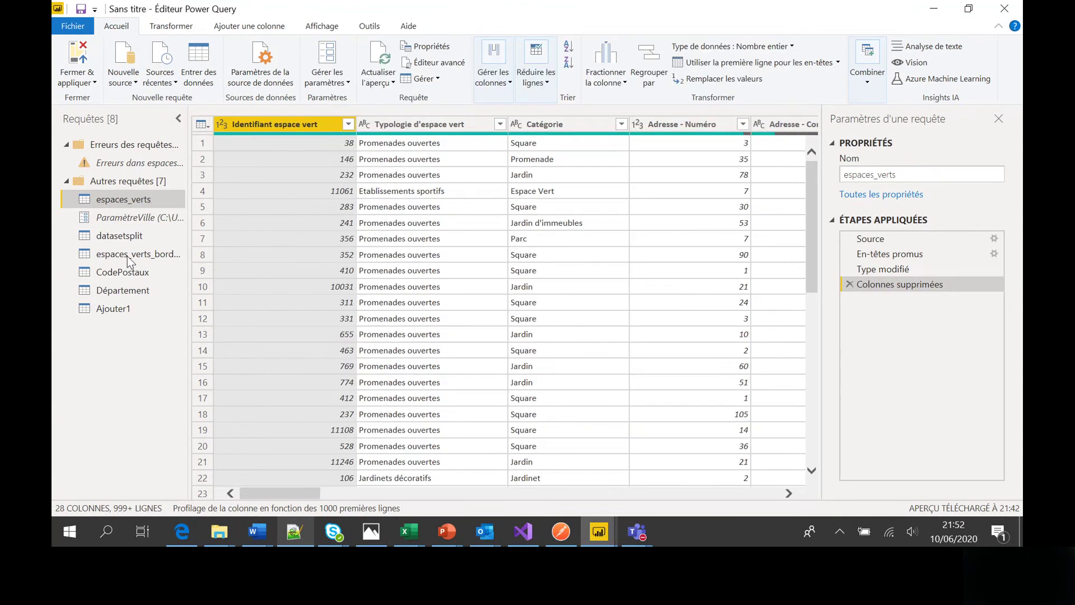
Step: Start a merge as a new query from espaces_verts_bordeaux and select Code postal as its matching column
left_click(128, 255)
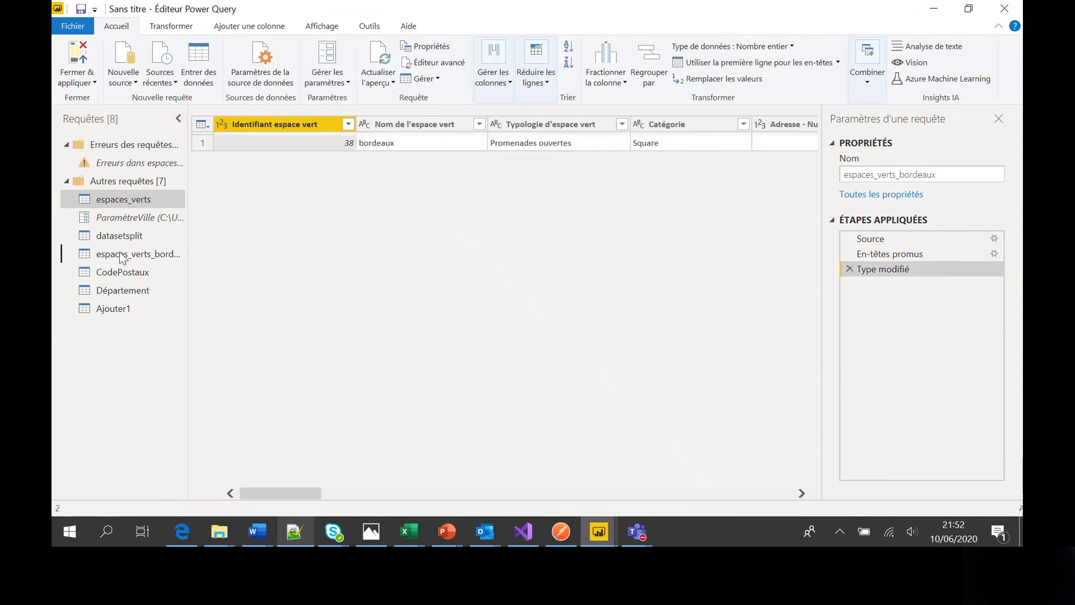
left_click(867, 84)
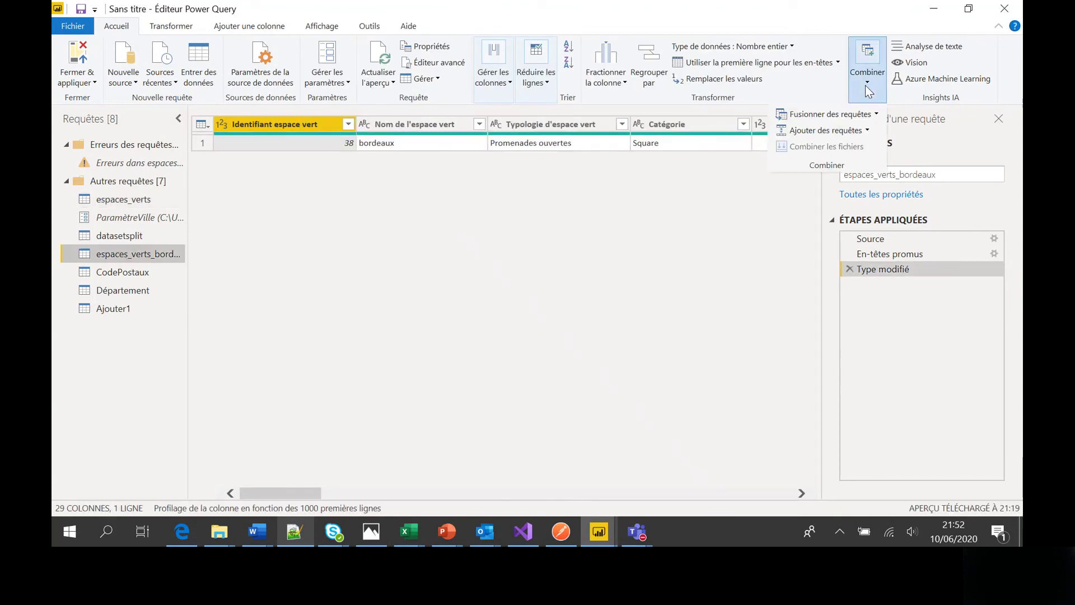
left_click(877, 115)
left_click(809, 148)
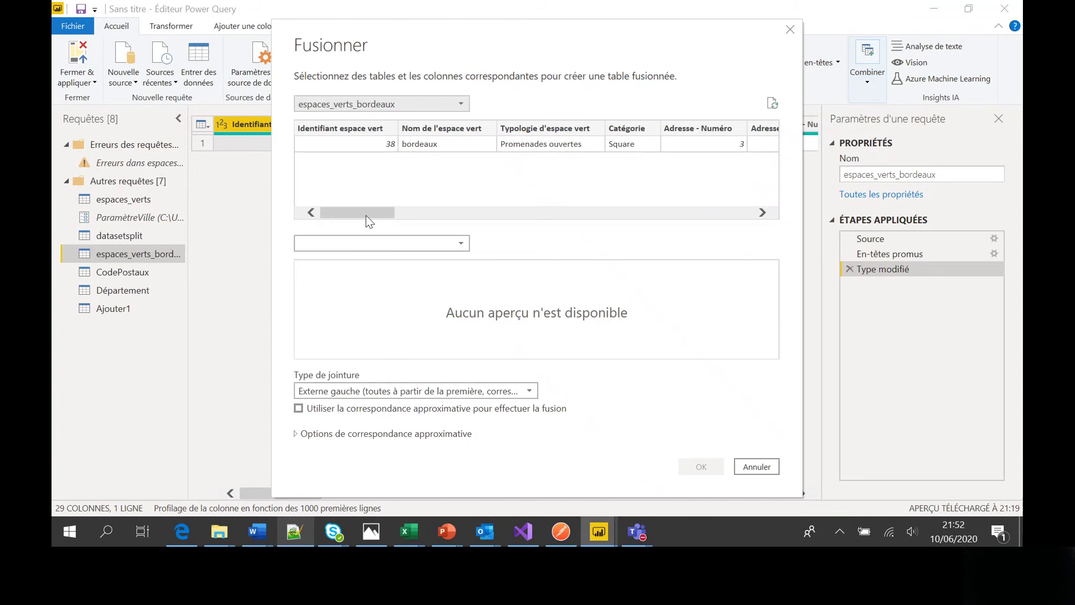
left_click_drag(364, 215, 455, 217)
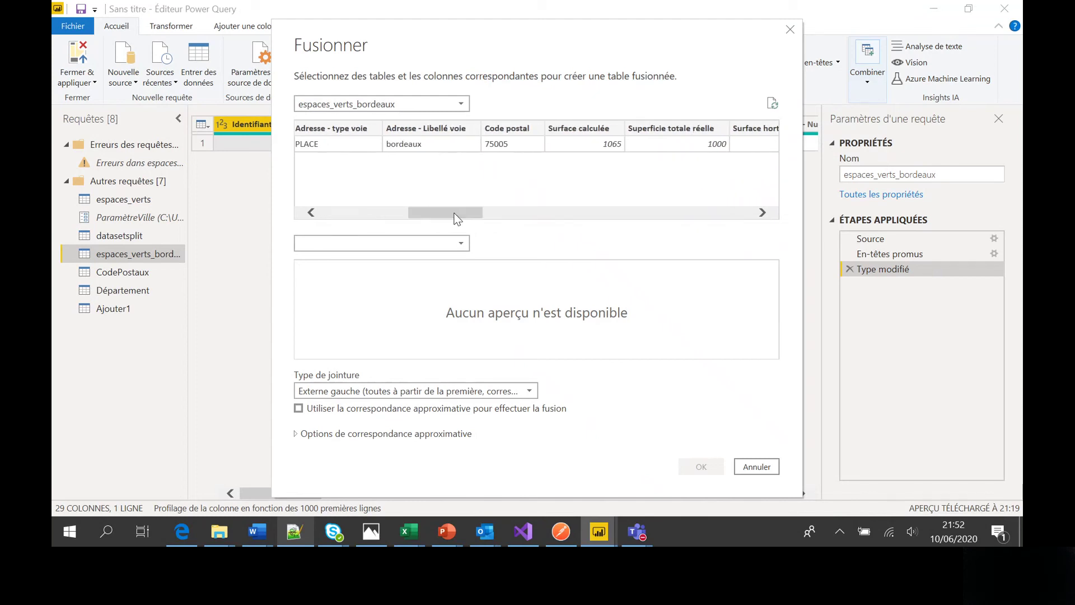
left_click(524, 133)
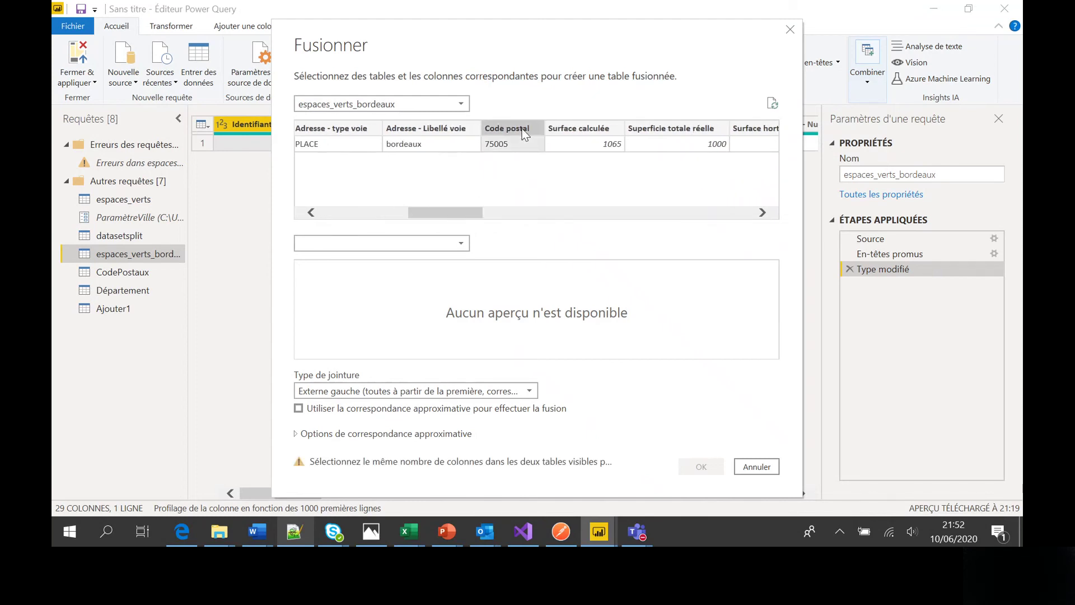
Step: Choose CodePostaux as the second merge table with codePostal as its matching column, and check the available join types
left_click(446, 249)
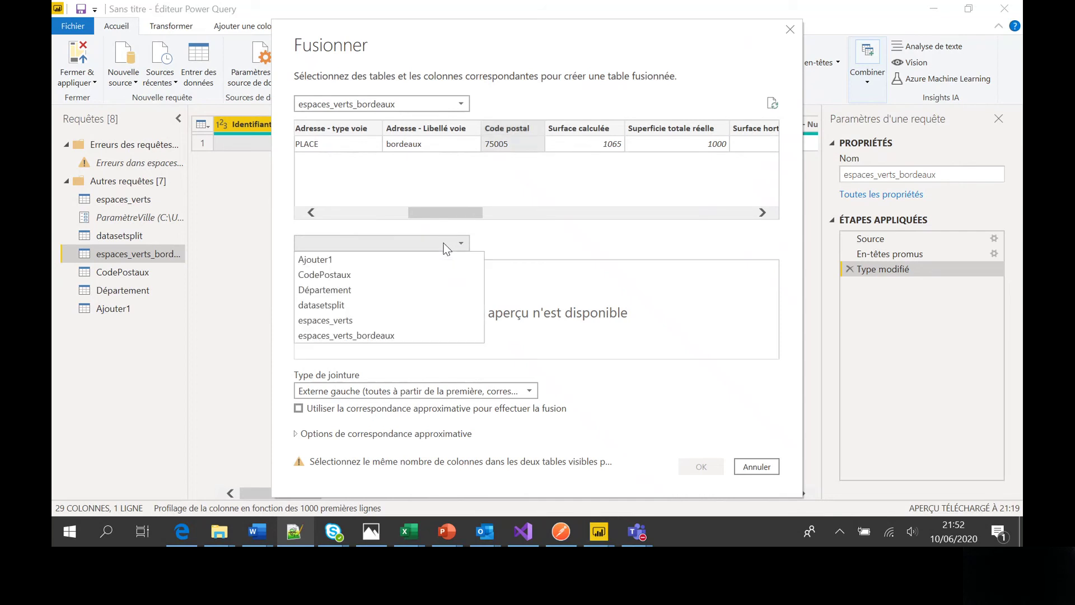
left_click(351, 275)
left_click(329, 271)
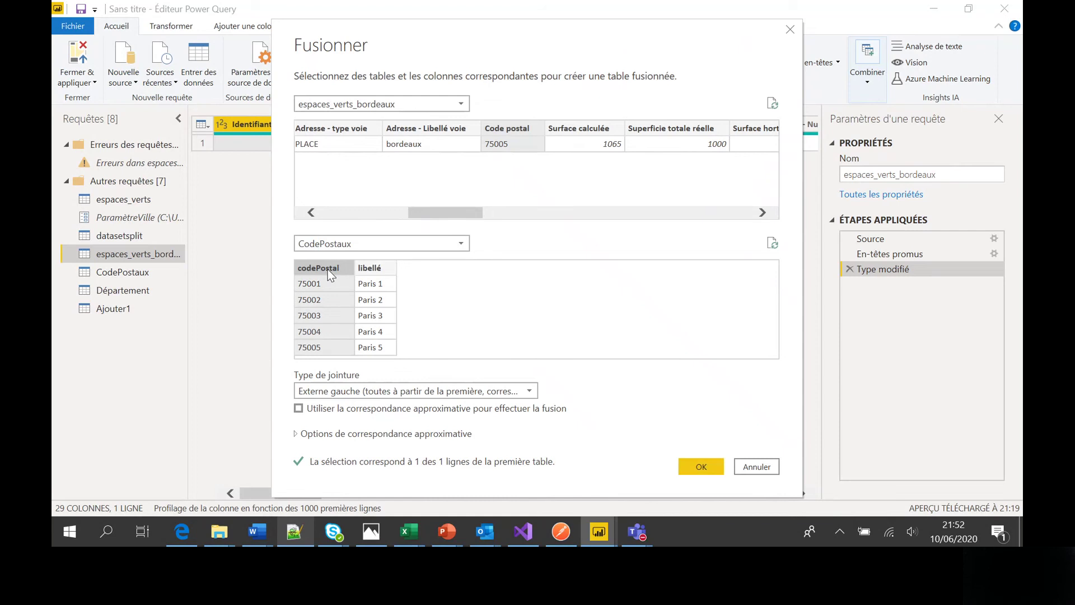
left_click(398, 393)
left_click(398, 393)
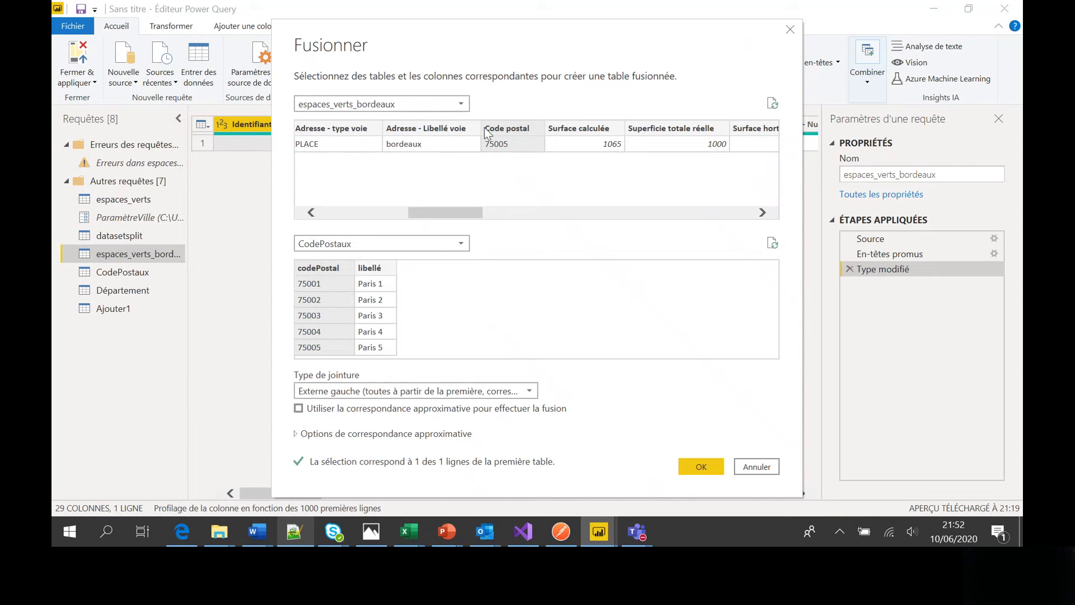
Step: Set the join type to Interne (seules les lignes correspondantes) and create the merged query from espaces_verts_bordeaux and CodePostaux
left_click(400, 391)
left_click(389, 451)
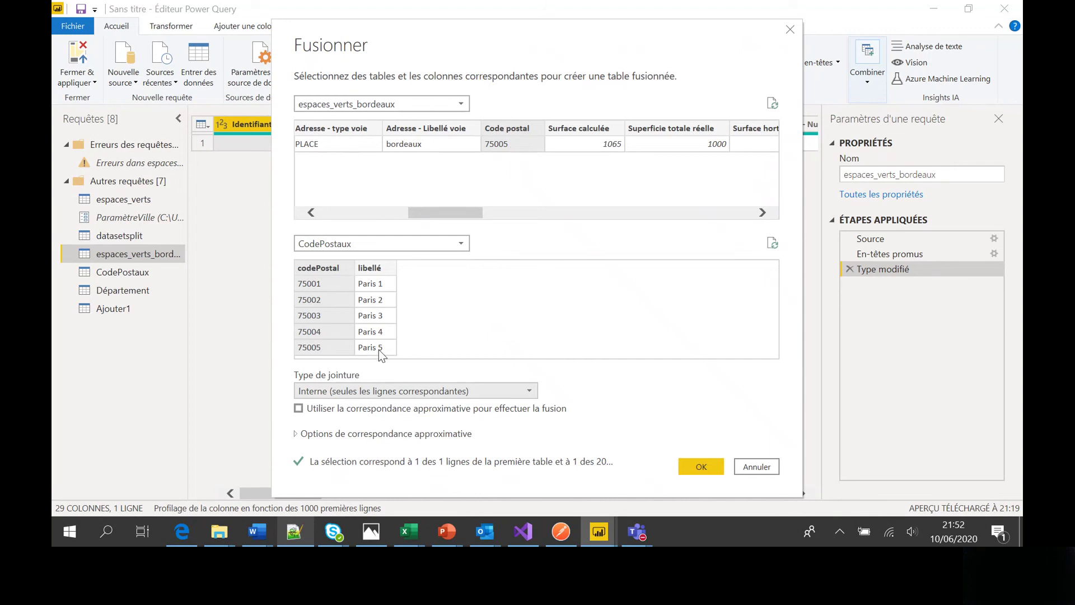
left_click(404, 392)
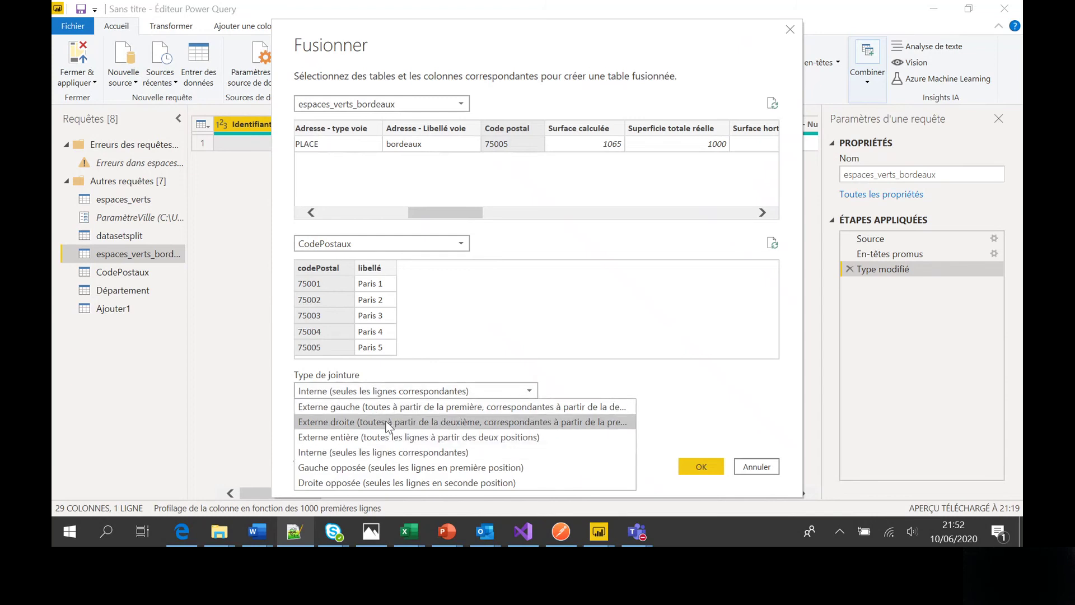
left_click(510, 314)
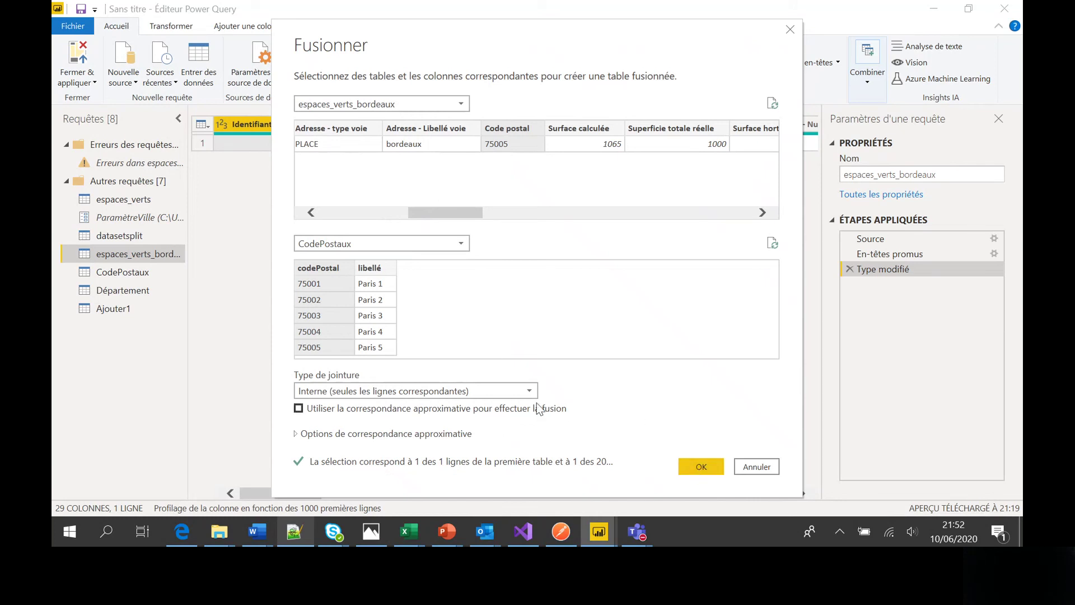
left_click(513, 390)
left_click(514, 389)
left_click(701, 467)
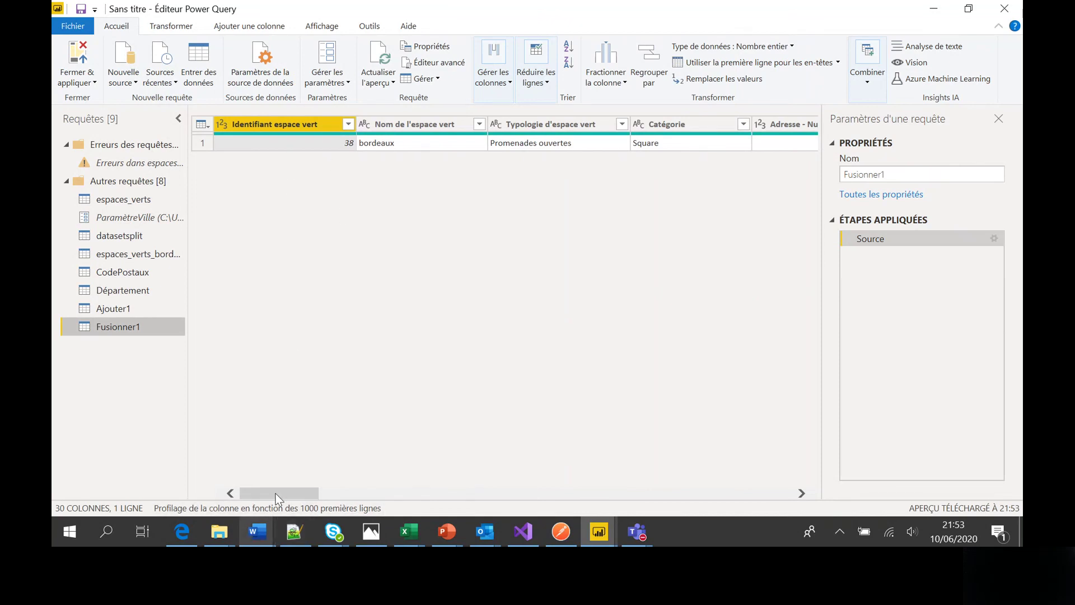
Step: Check the expand options for the nested CodePostaux column of the merged query, and leave them without expanding it
left_click_drag(275, 492, 772, 449)
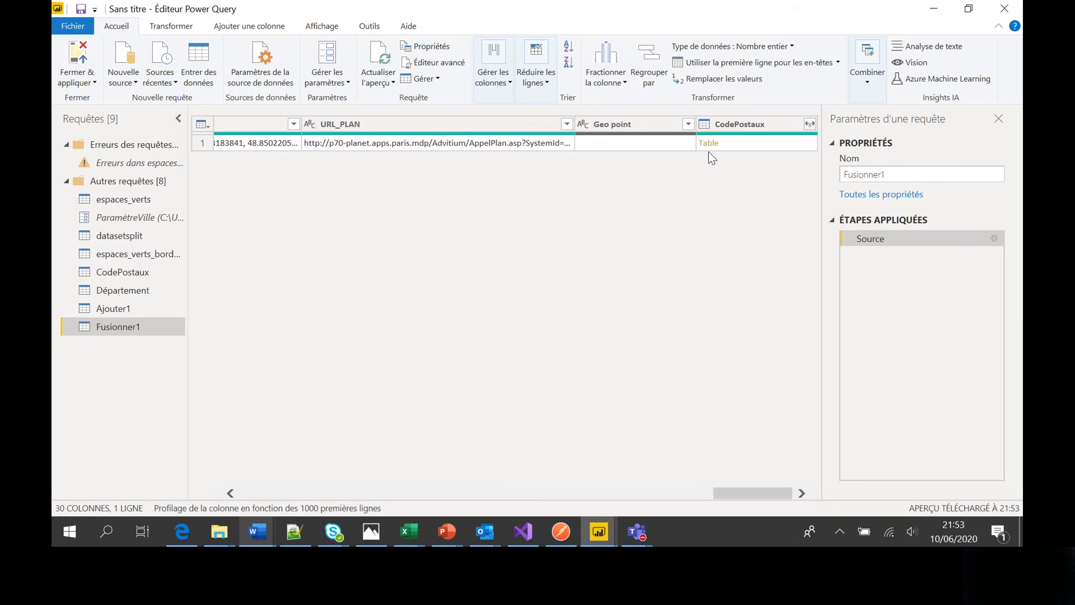
left_click(810, 124)
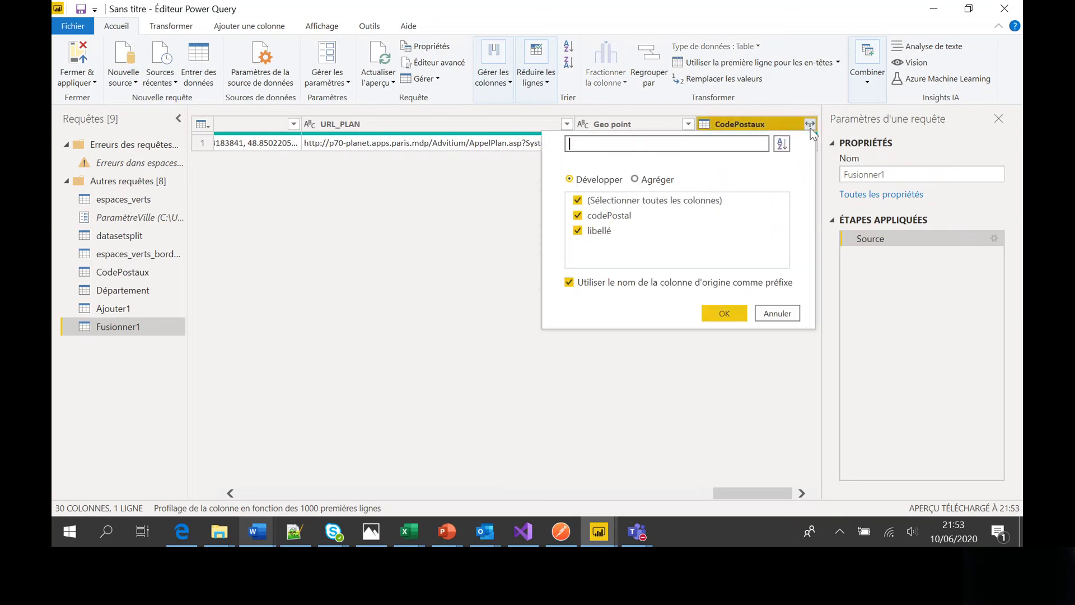
left_click(777, 313)
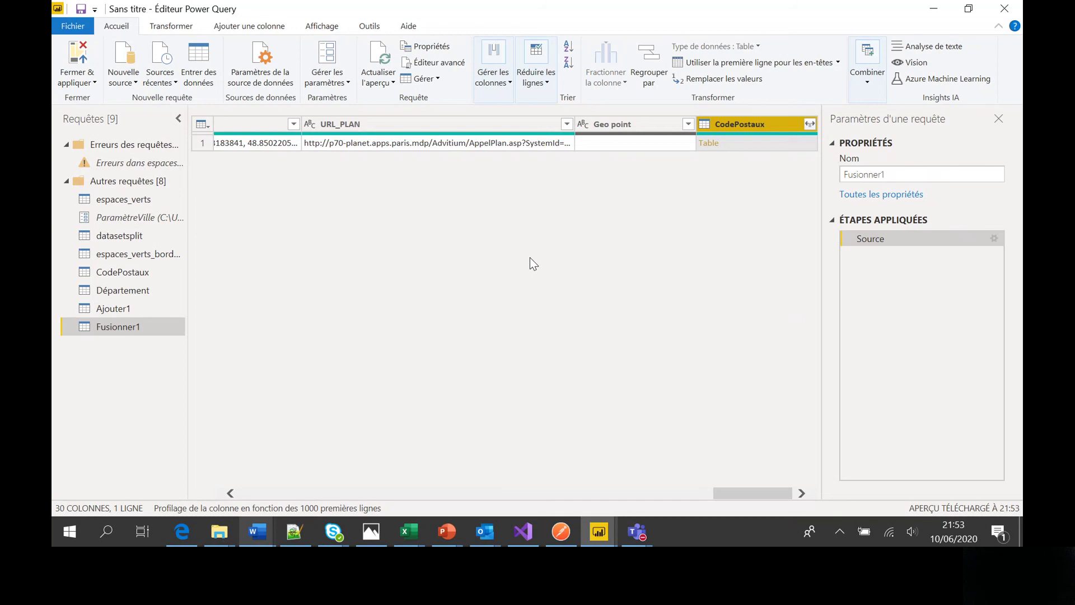
Step: Review the available commands for transforming data, adding columns, changing the display and running diagnostics, and return to the home commands
left_click(190, 29)
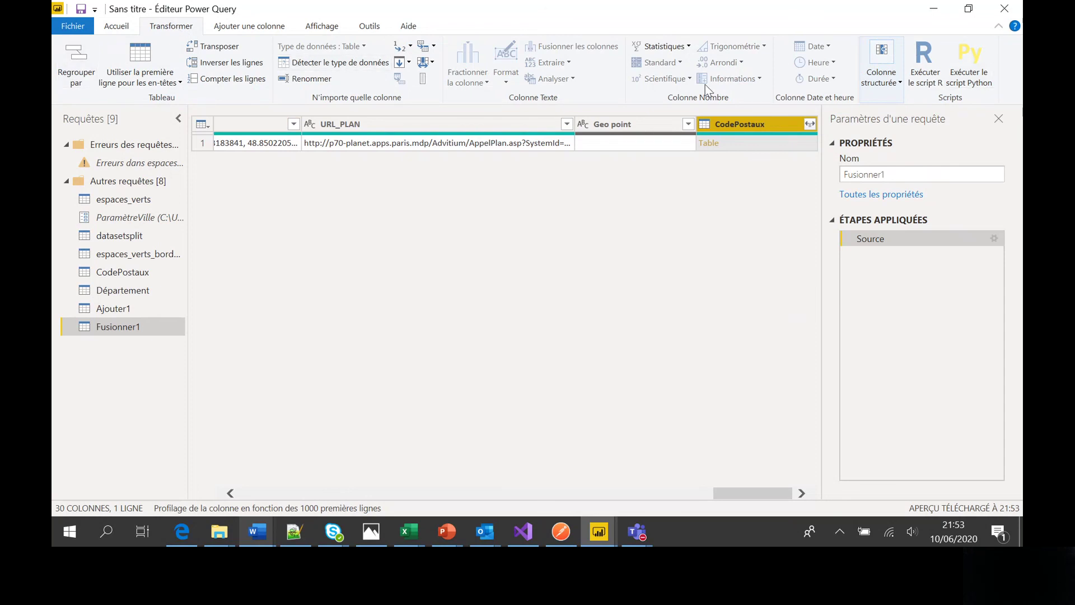
left_click(246, 27)
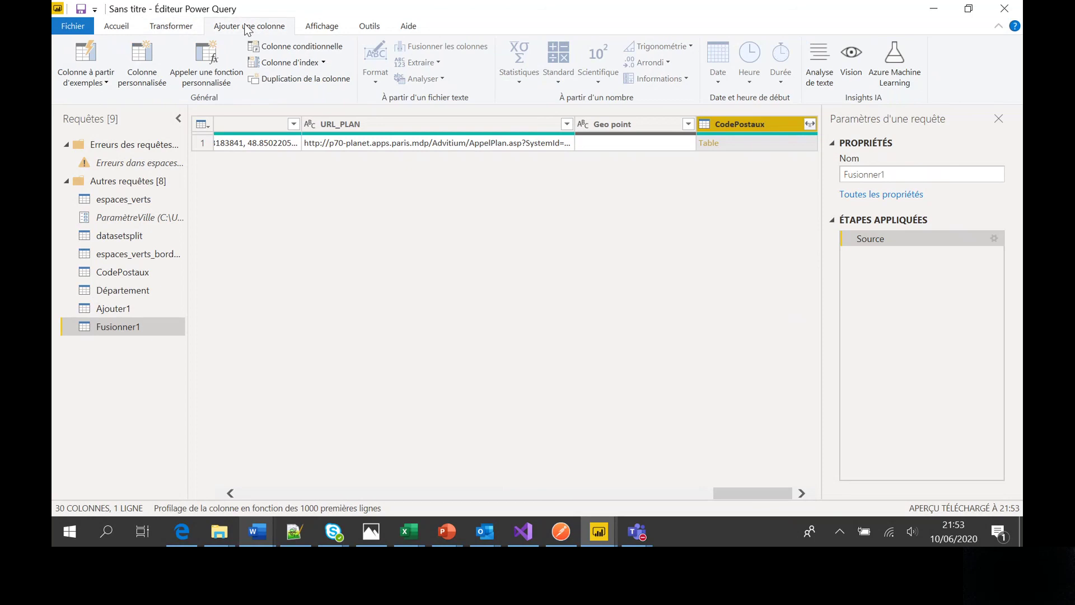
left_click(323, 29)
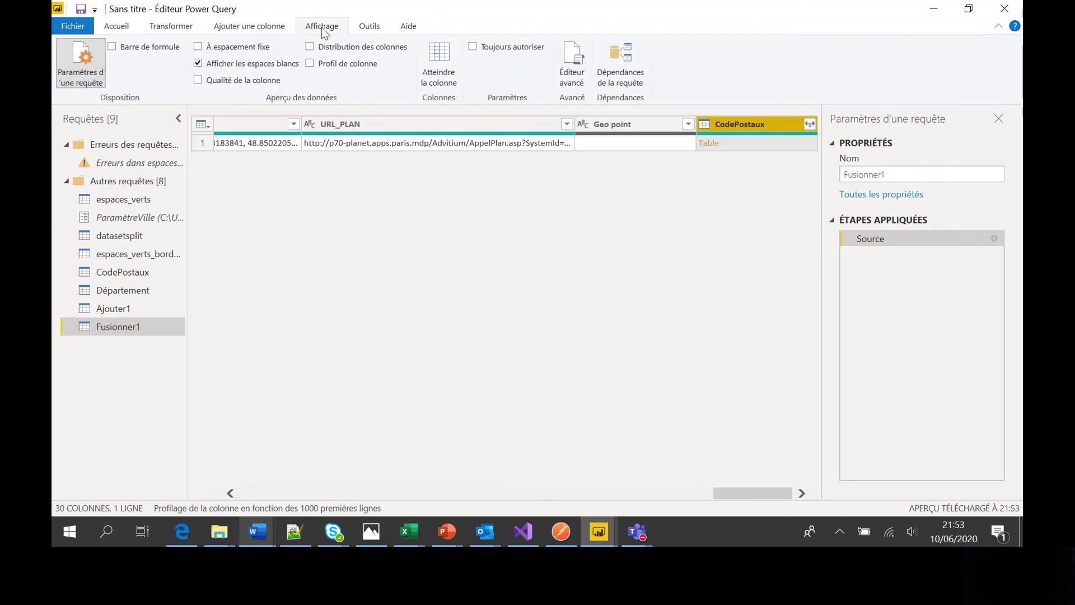
left_click(374, 28)
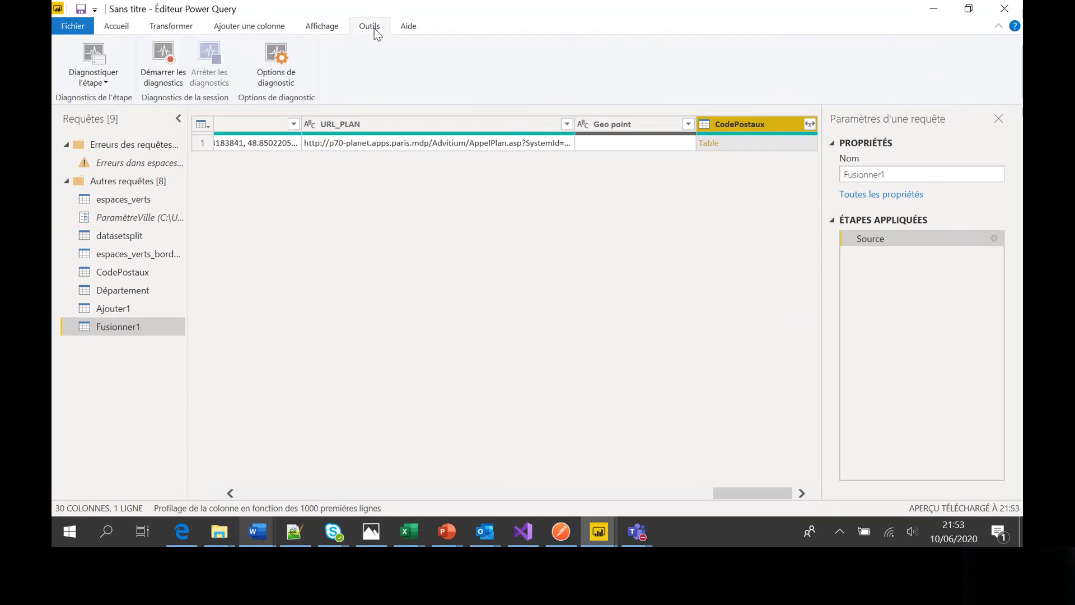
left_click(325, 29)
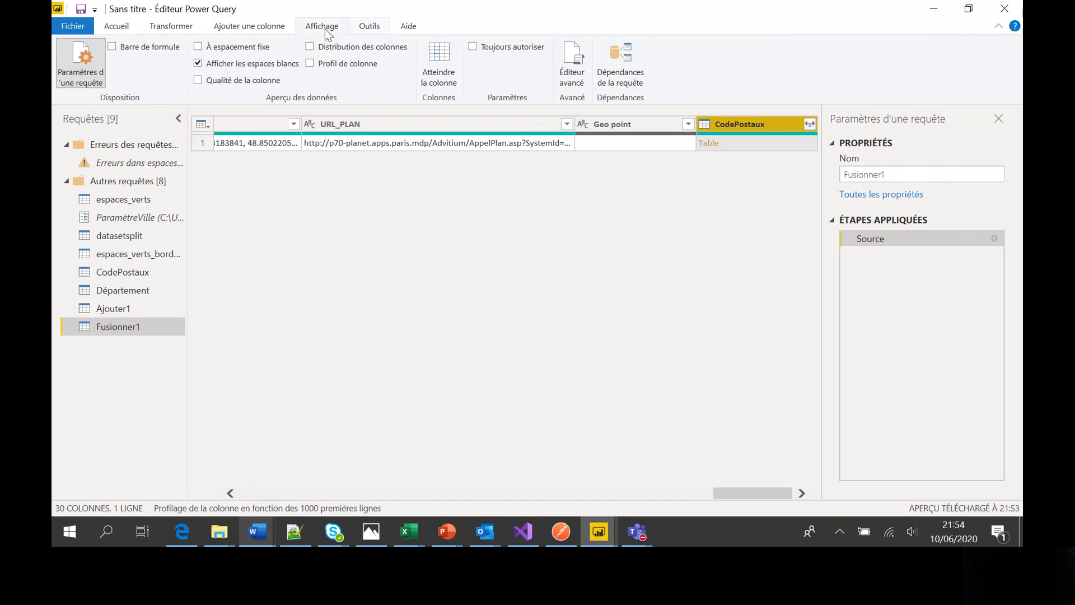
left_click(273, 30)
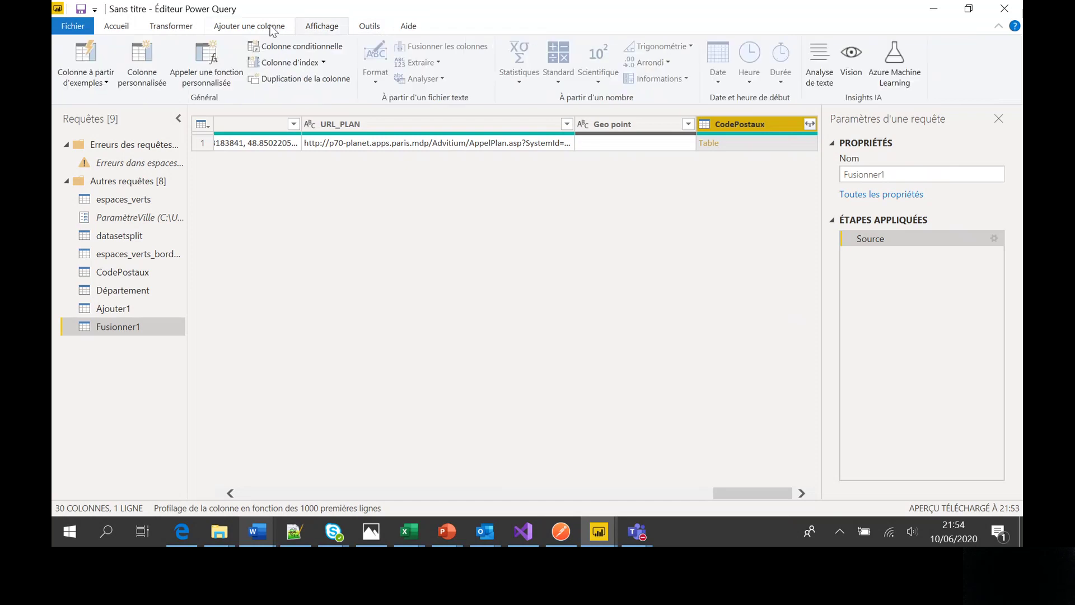
left_click(127, 26)
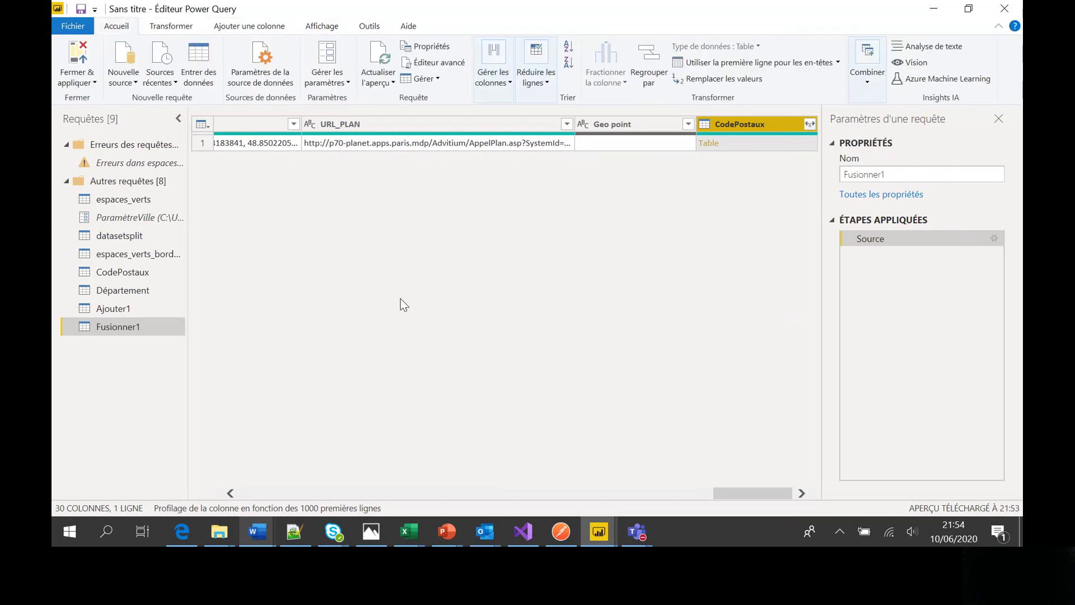